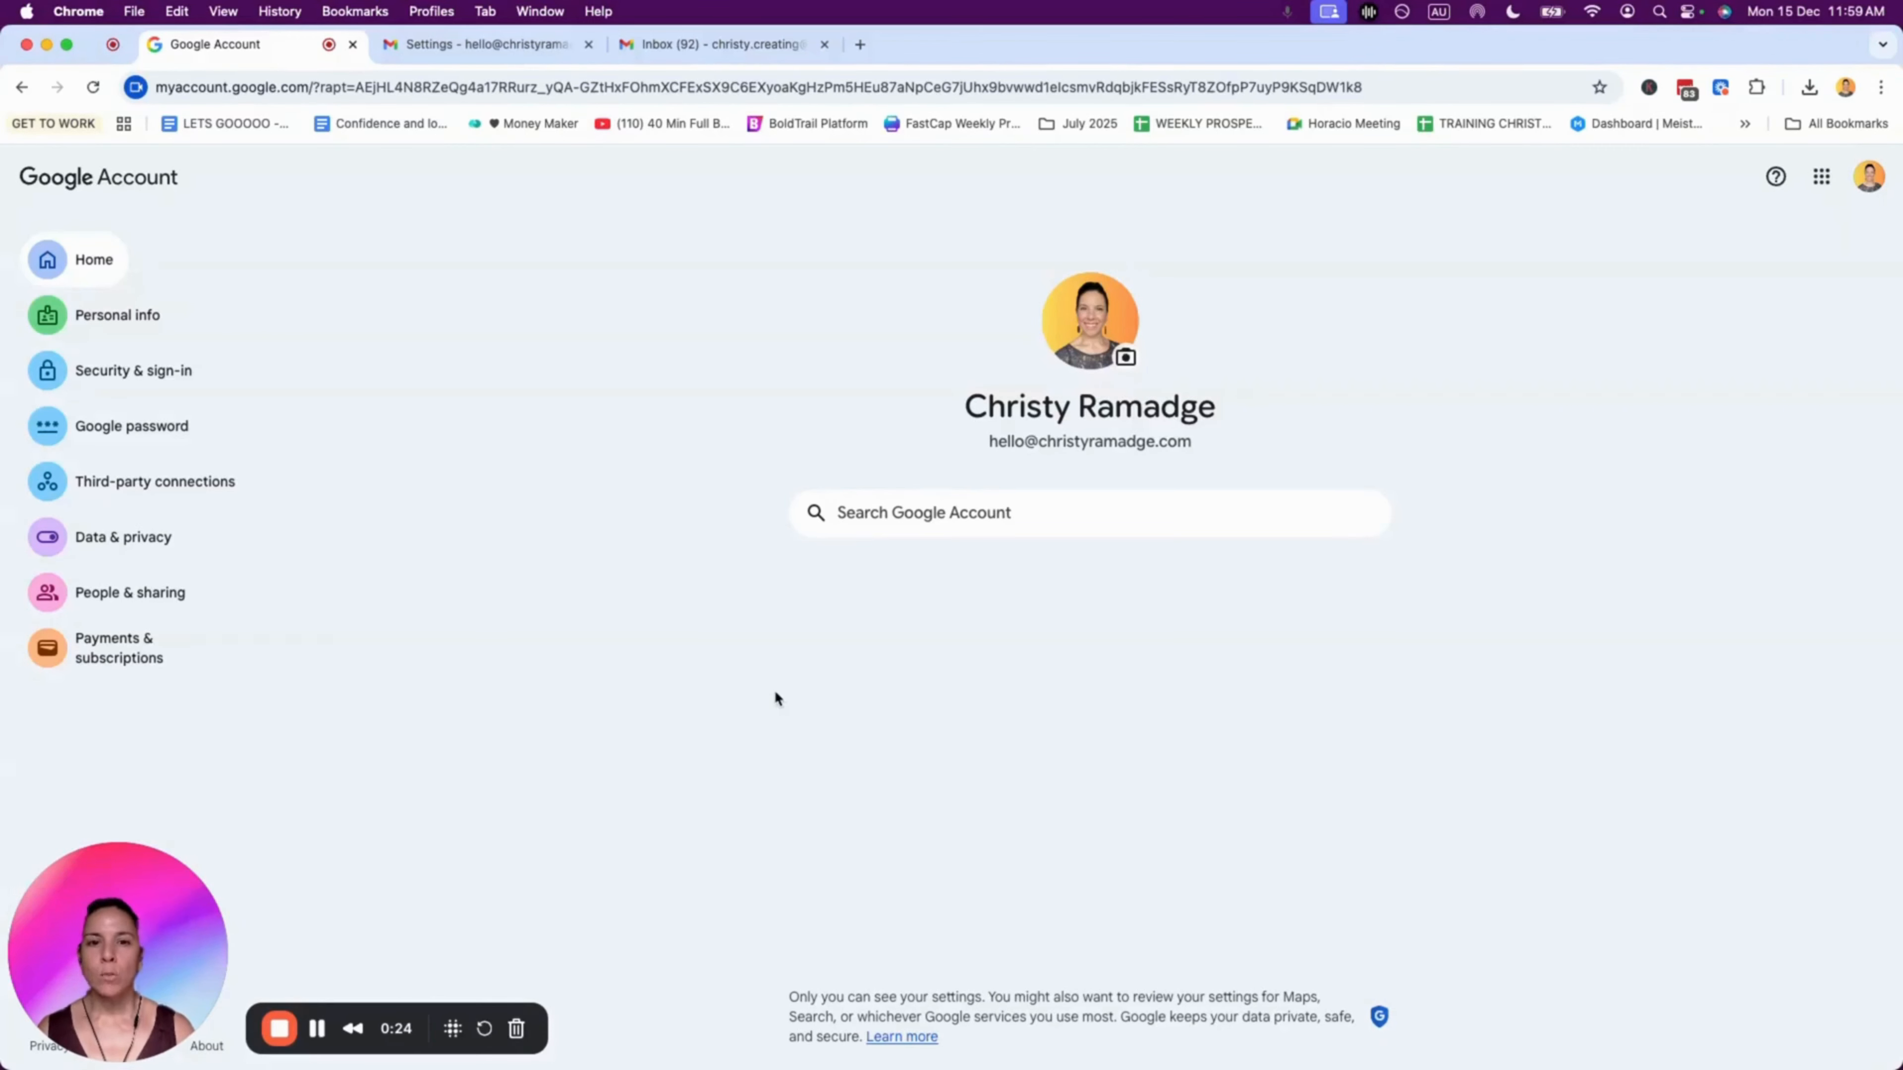
Step: Switch to the personal Gmail inbox and open All settings > Accounts and Import
left_click(497, 44)
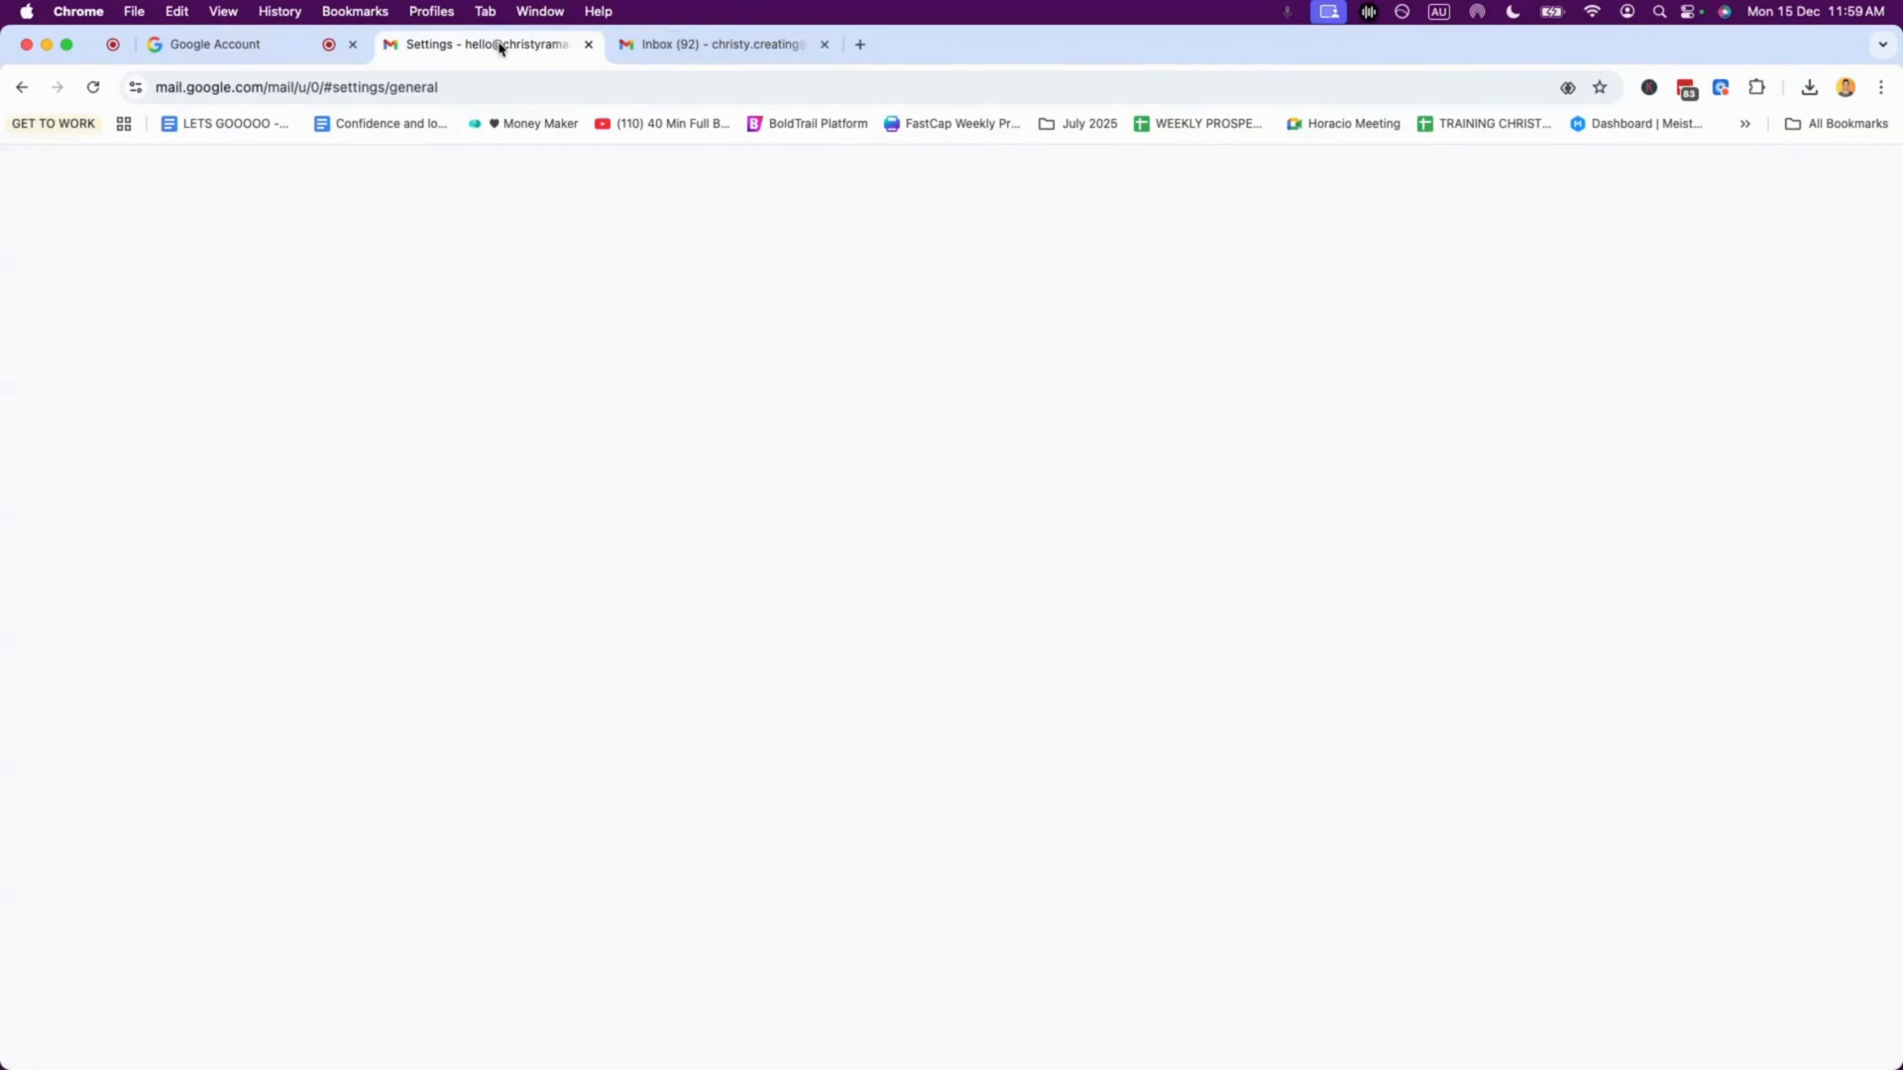
left_click(688, 42)
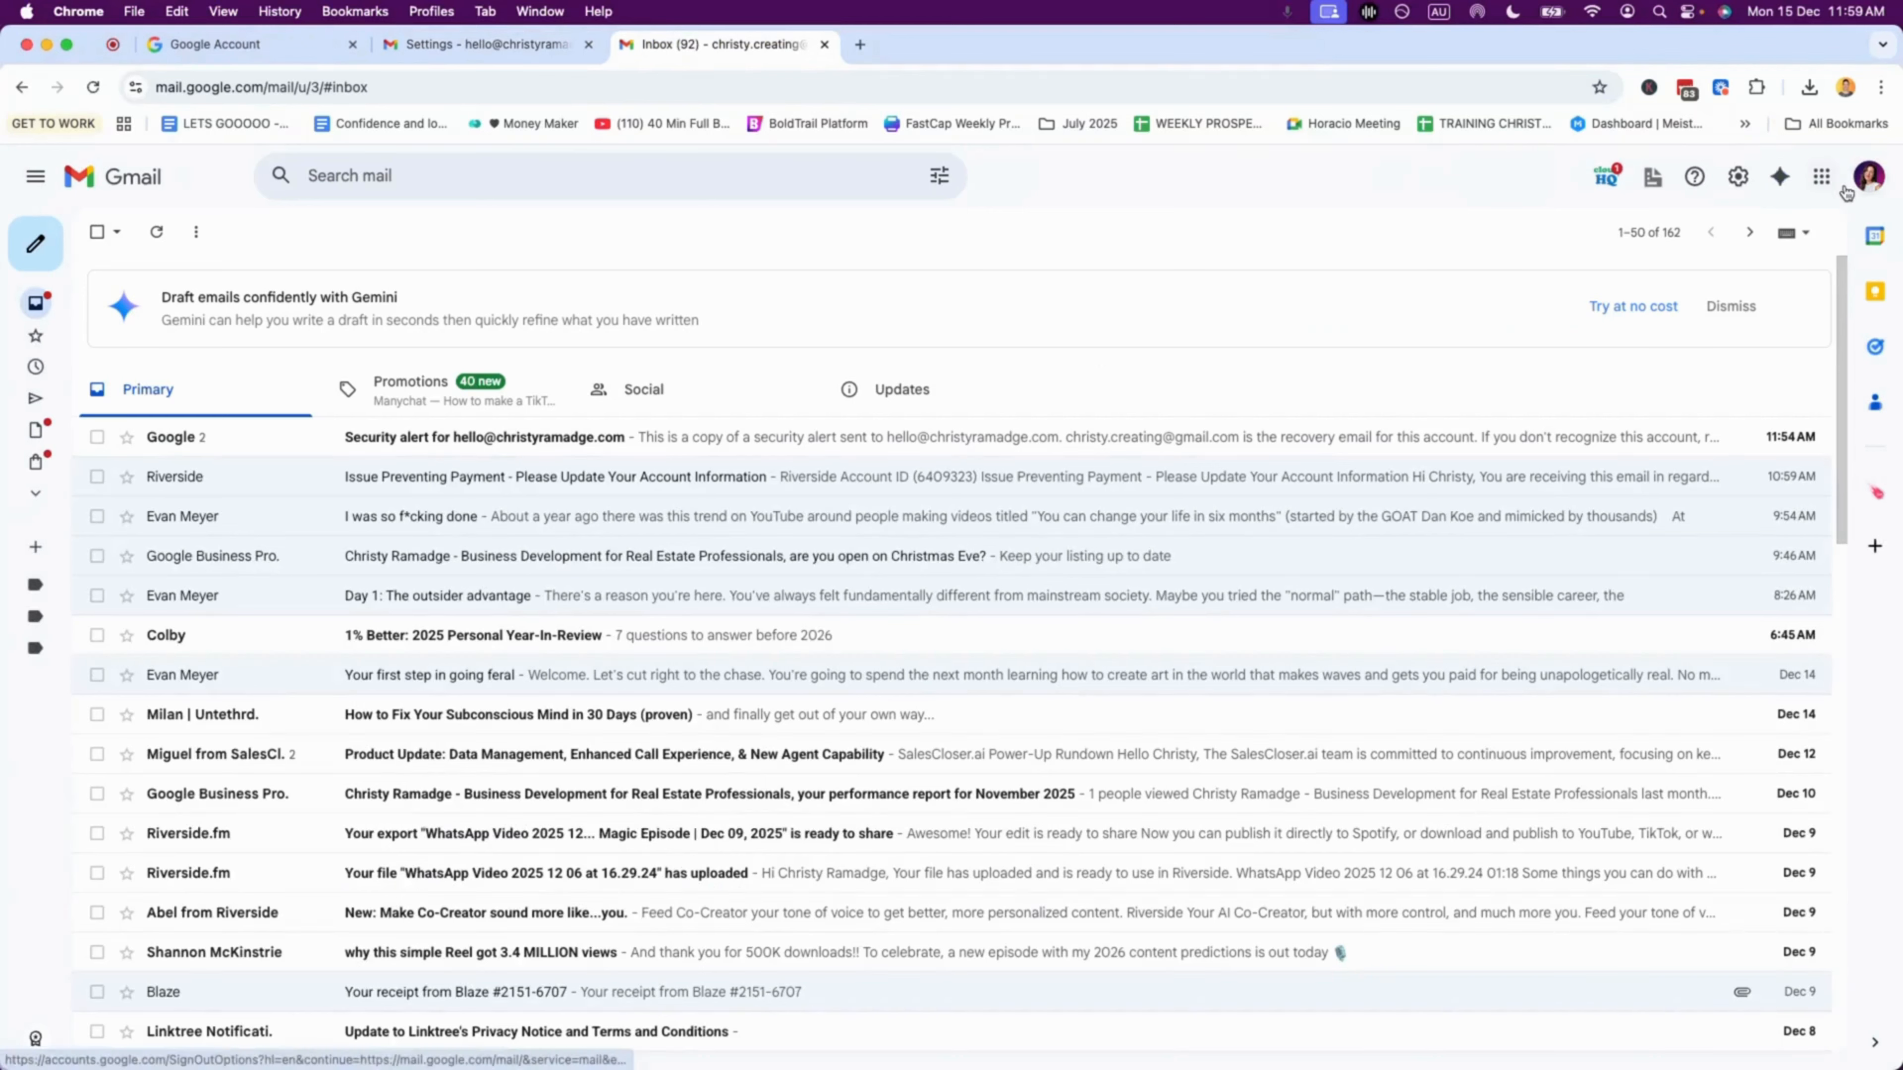
left_click(1870, 177)
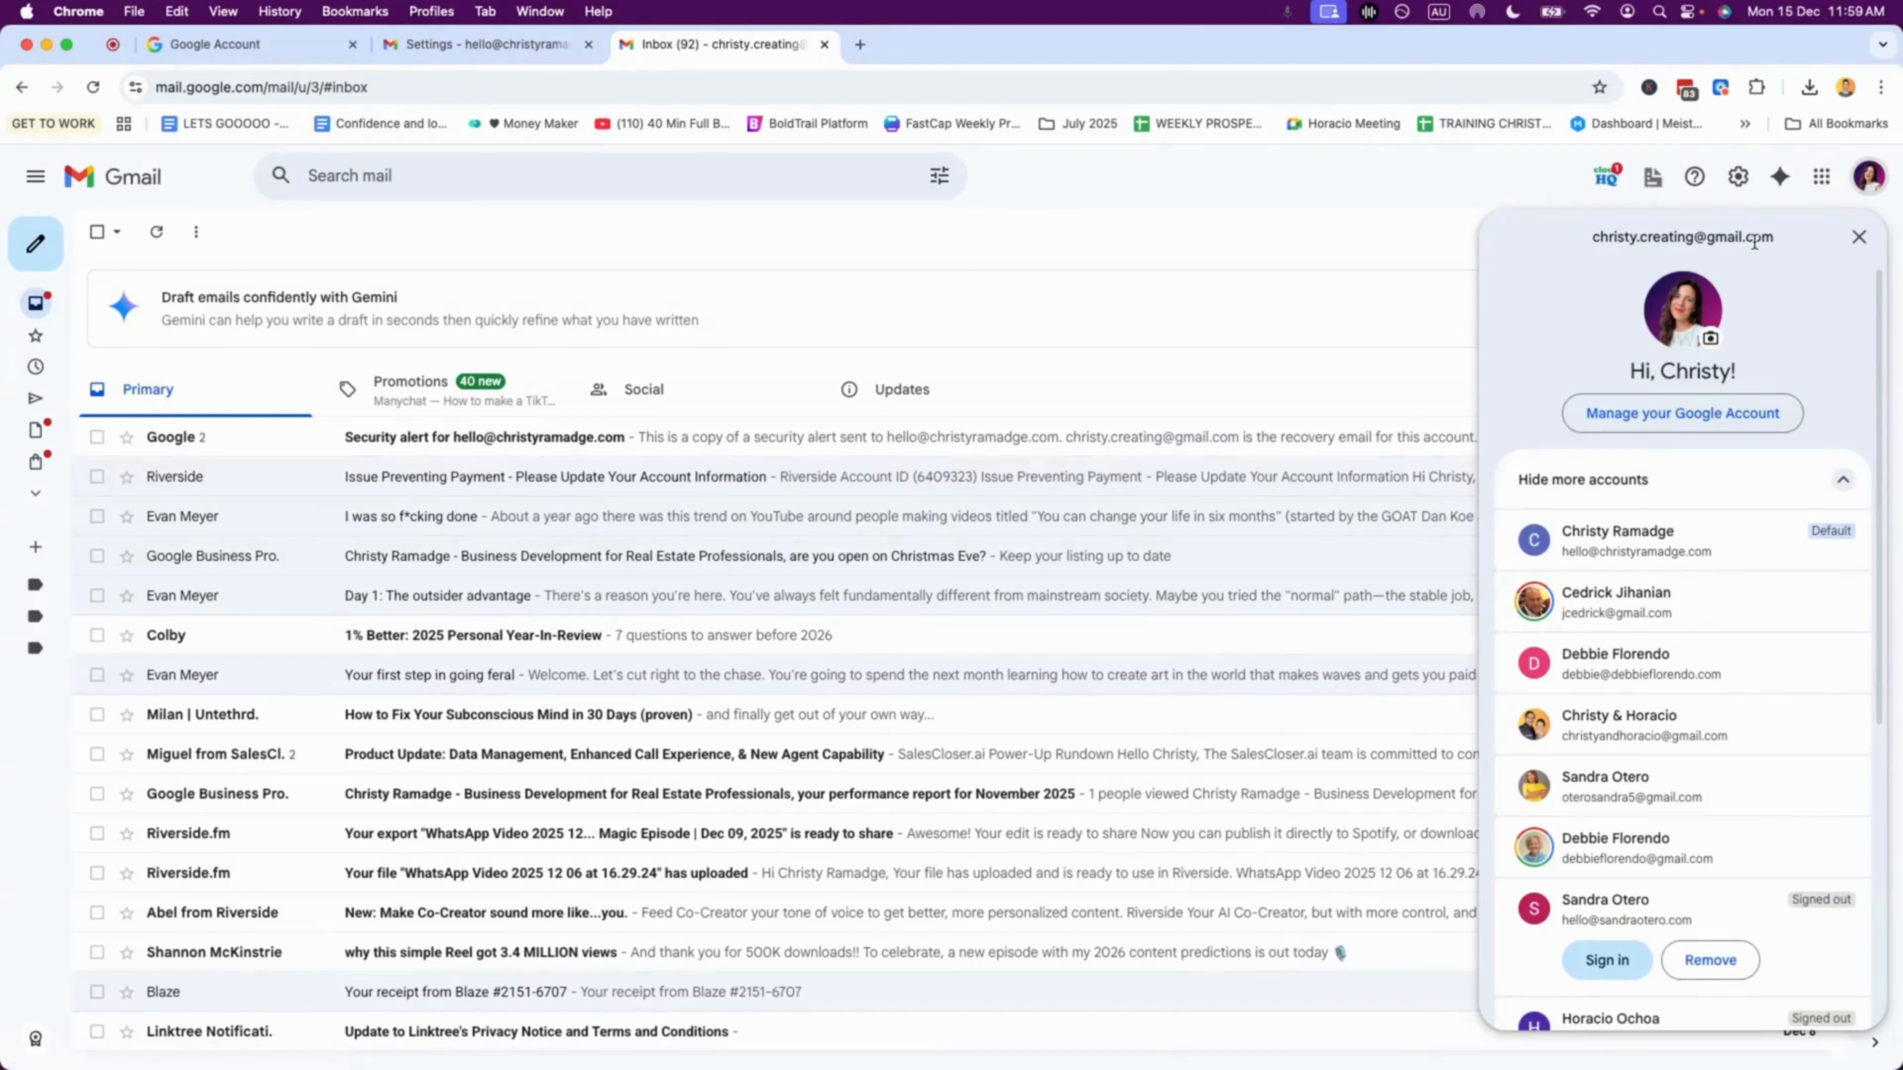
left_click(1868, 184)
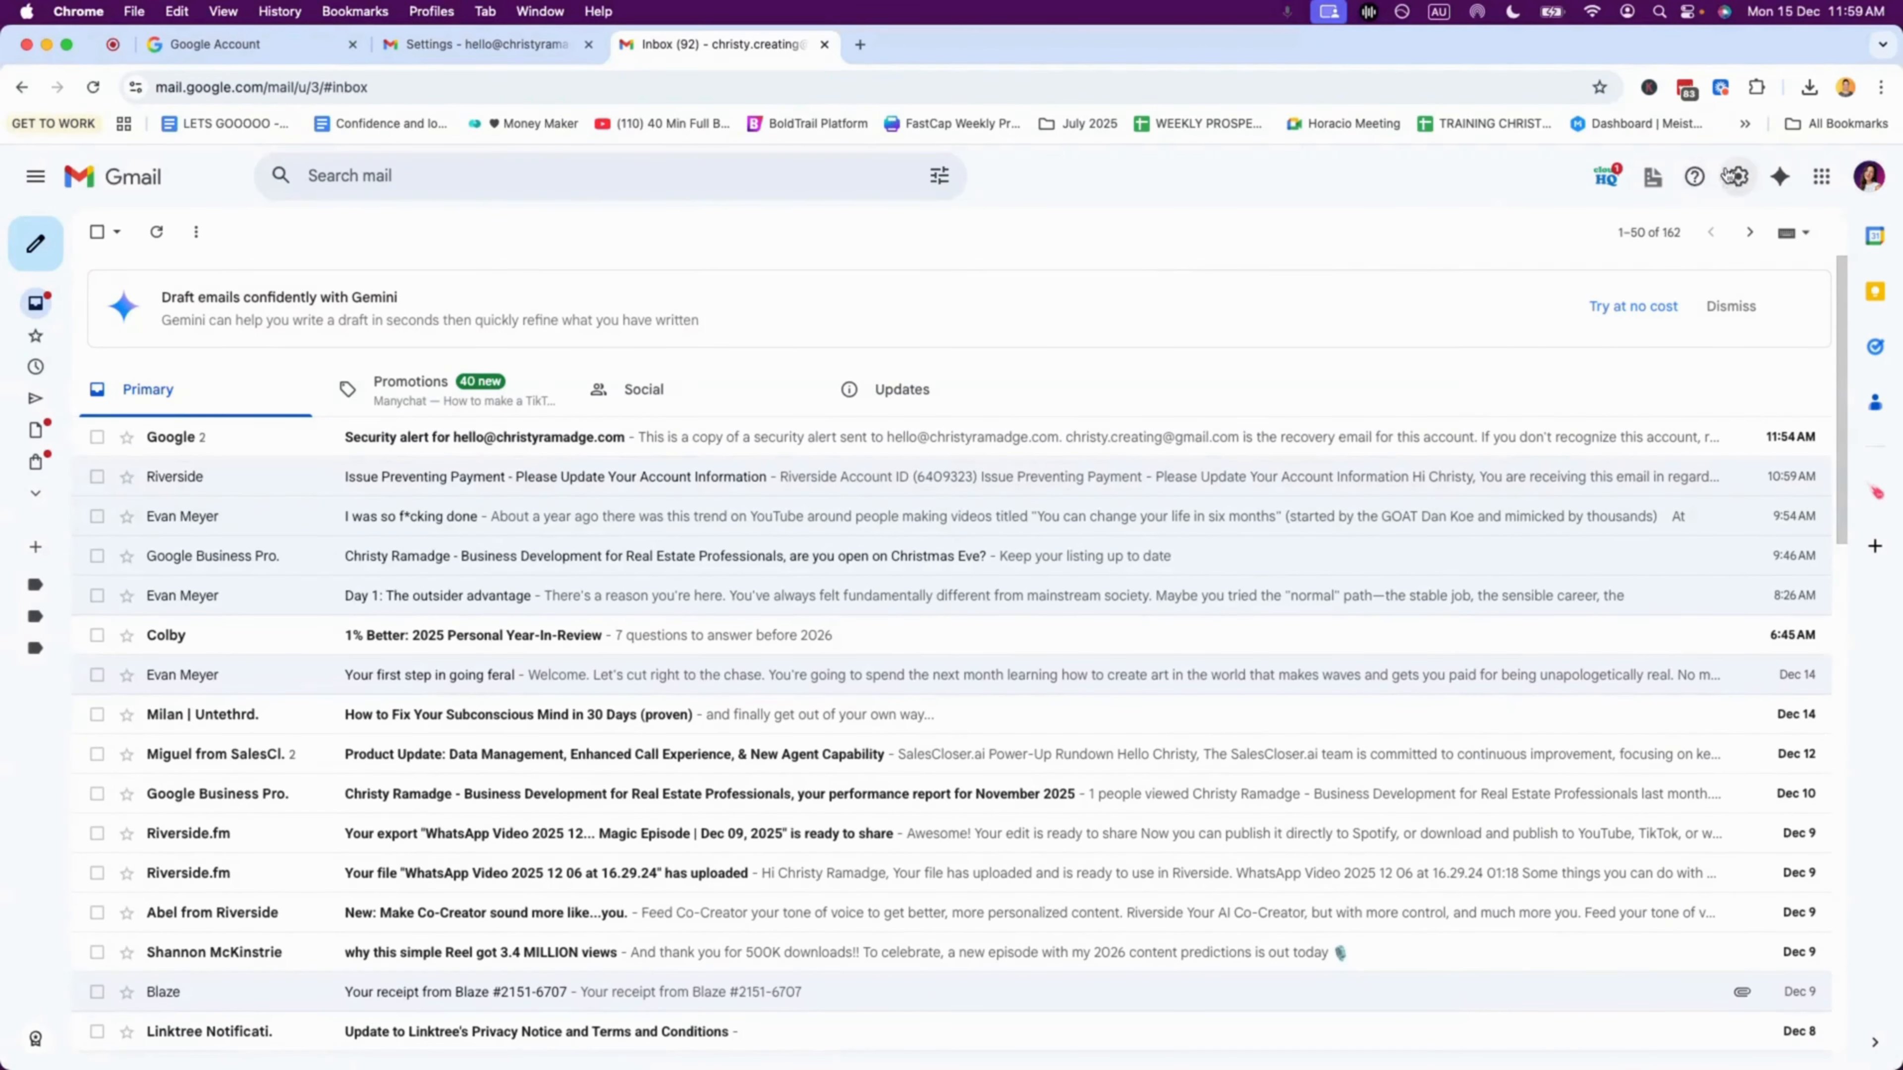
left_click(1738, 177)
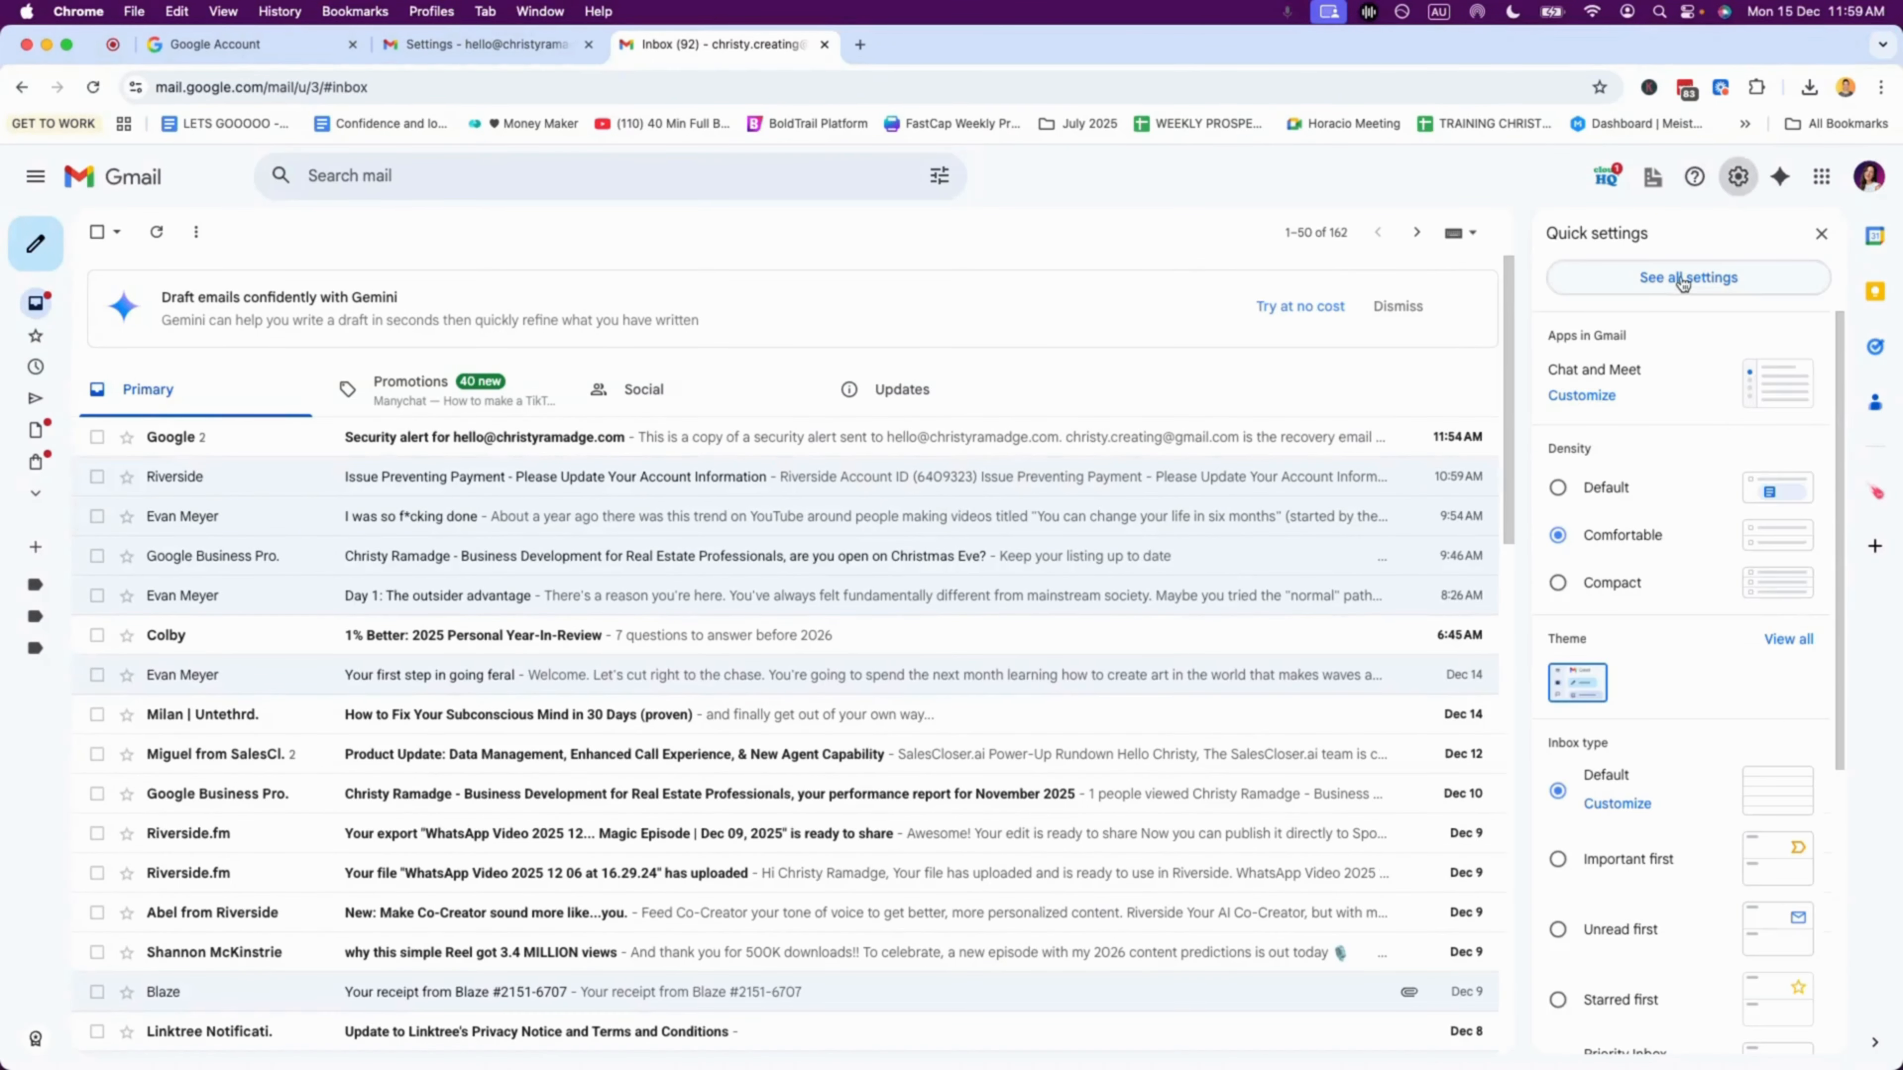
left_click(1682, 283)
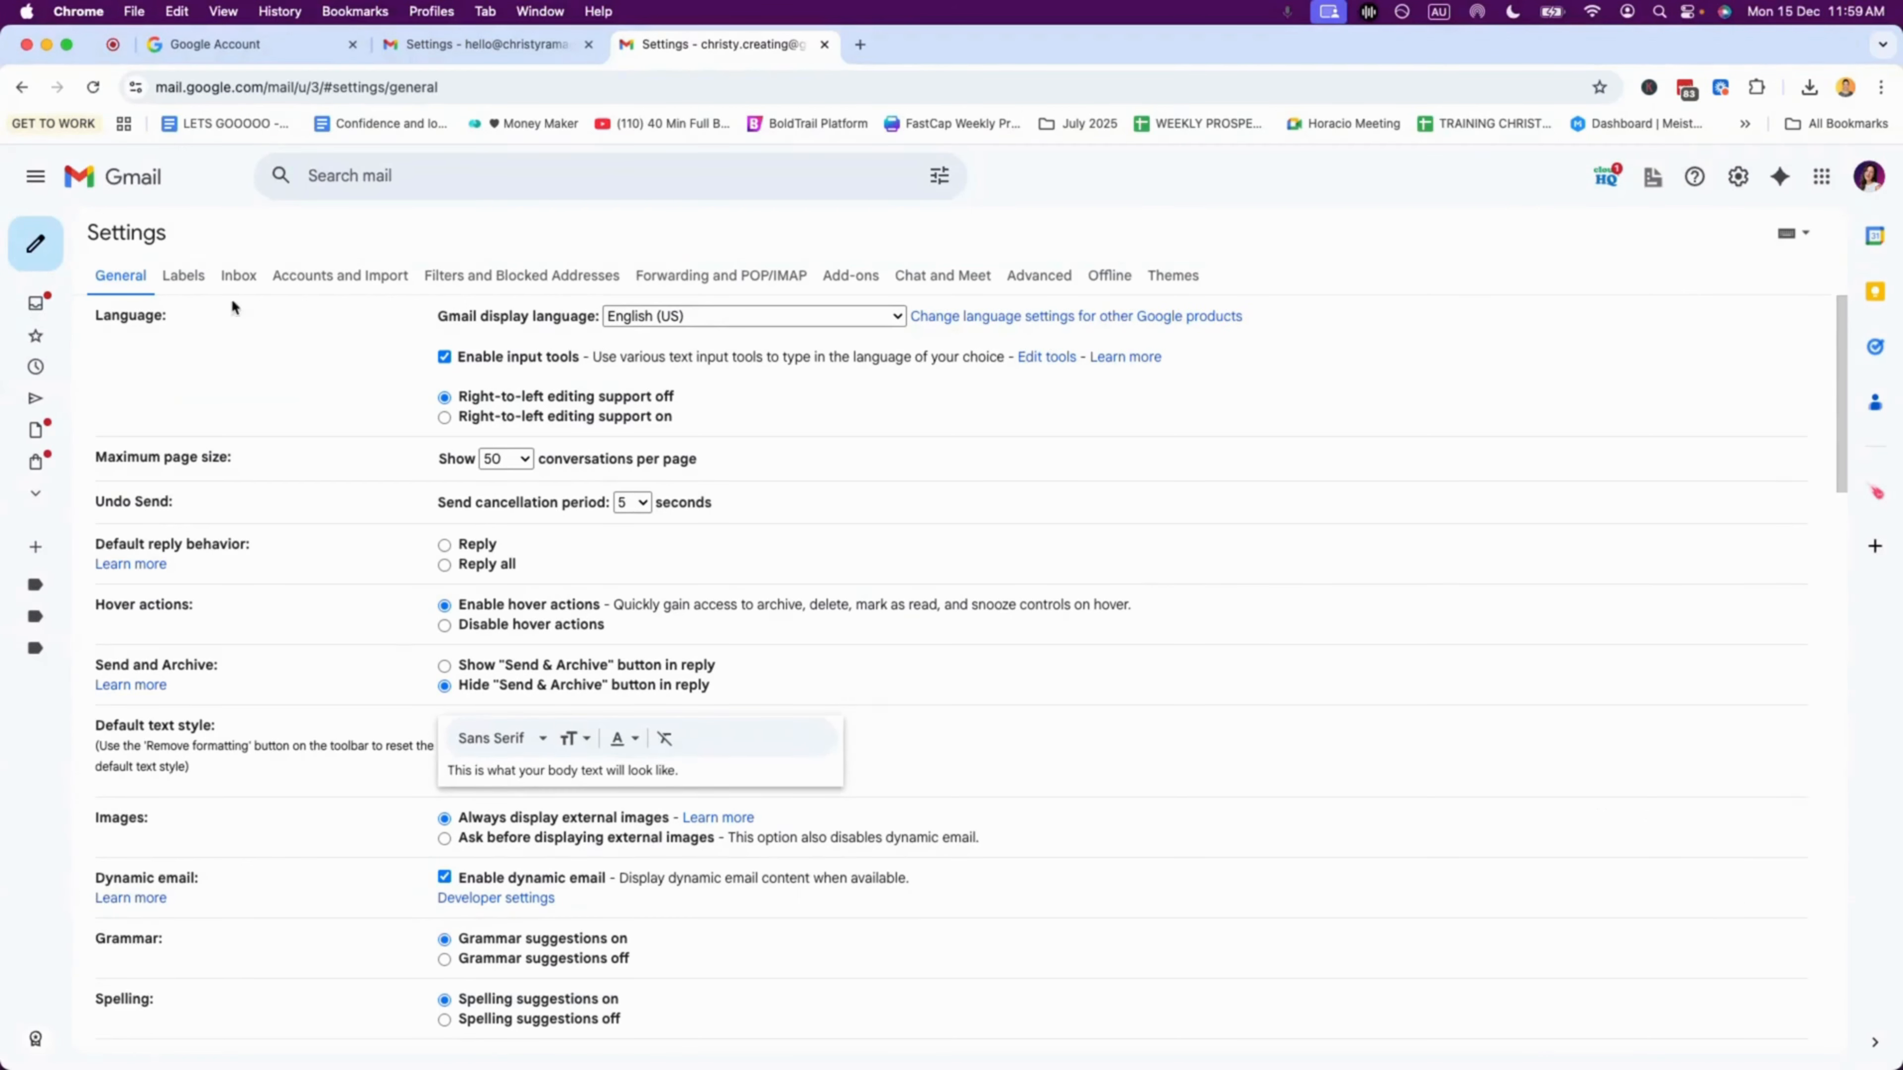
left_click(343, 275)
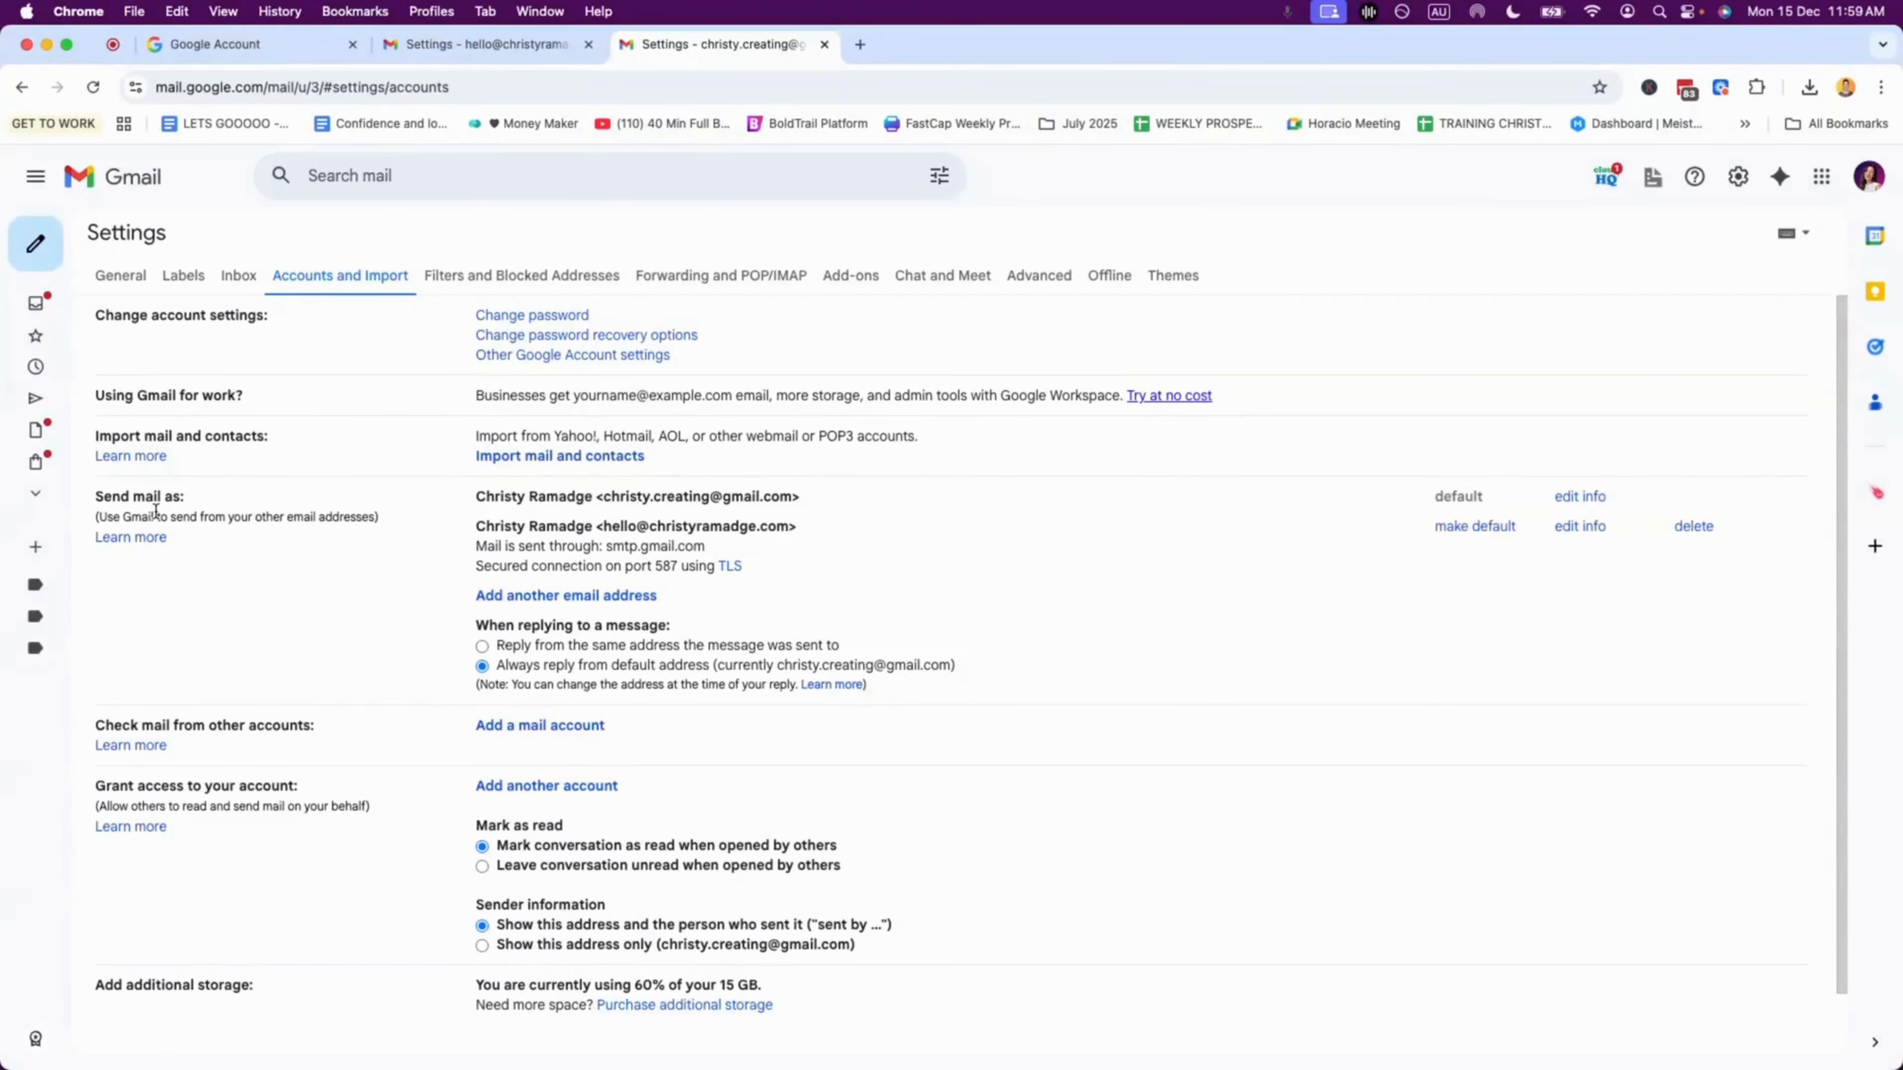
Step: Delete the custom-domain entry from Send mail as and confirm, keeping only the Gmail address
left_click_drag(90, 504, 201, 502)
left_click(141, 513)
left_click(1693, 526)
key("Return")
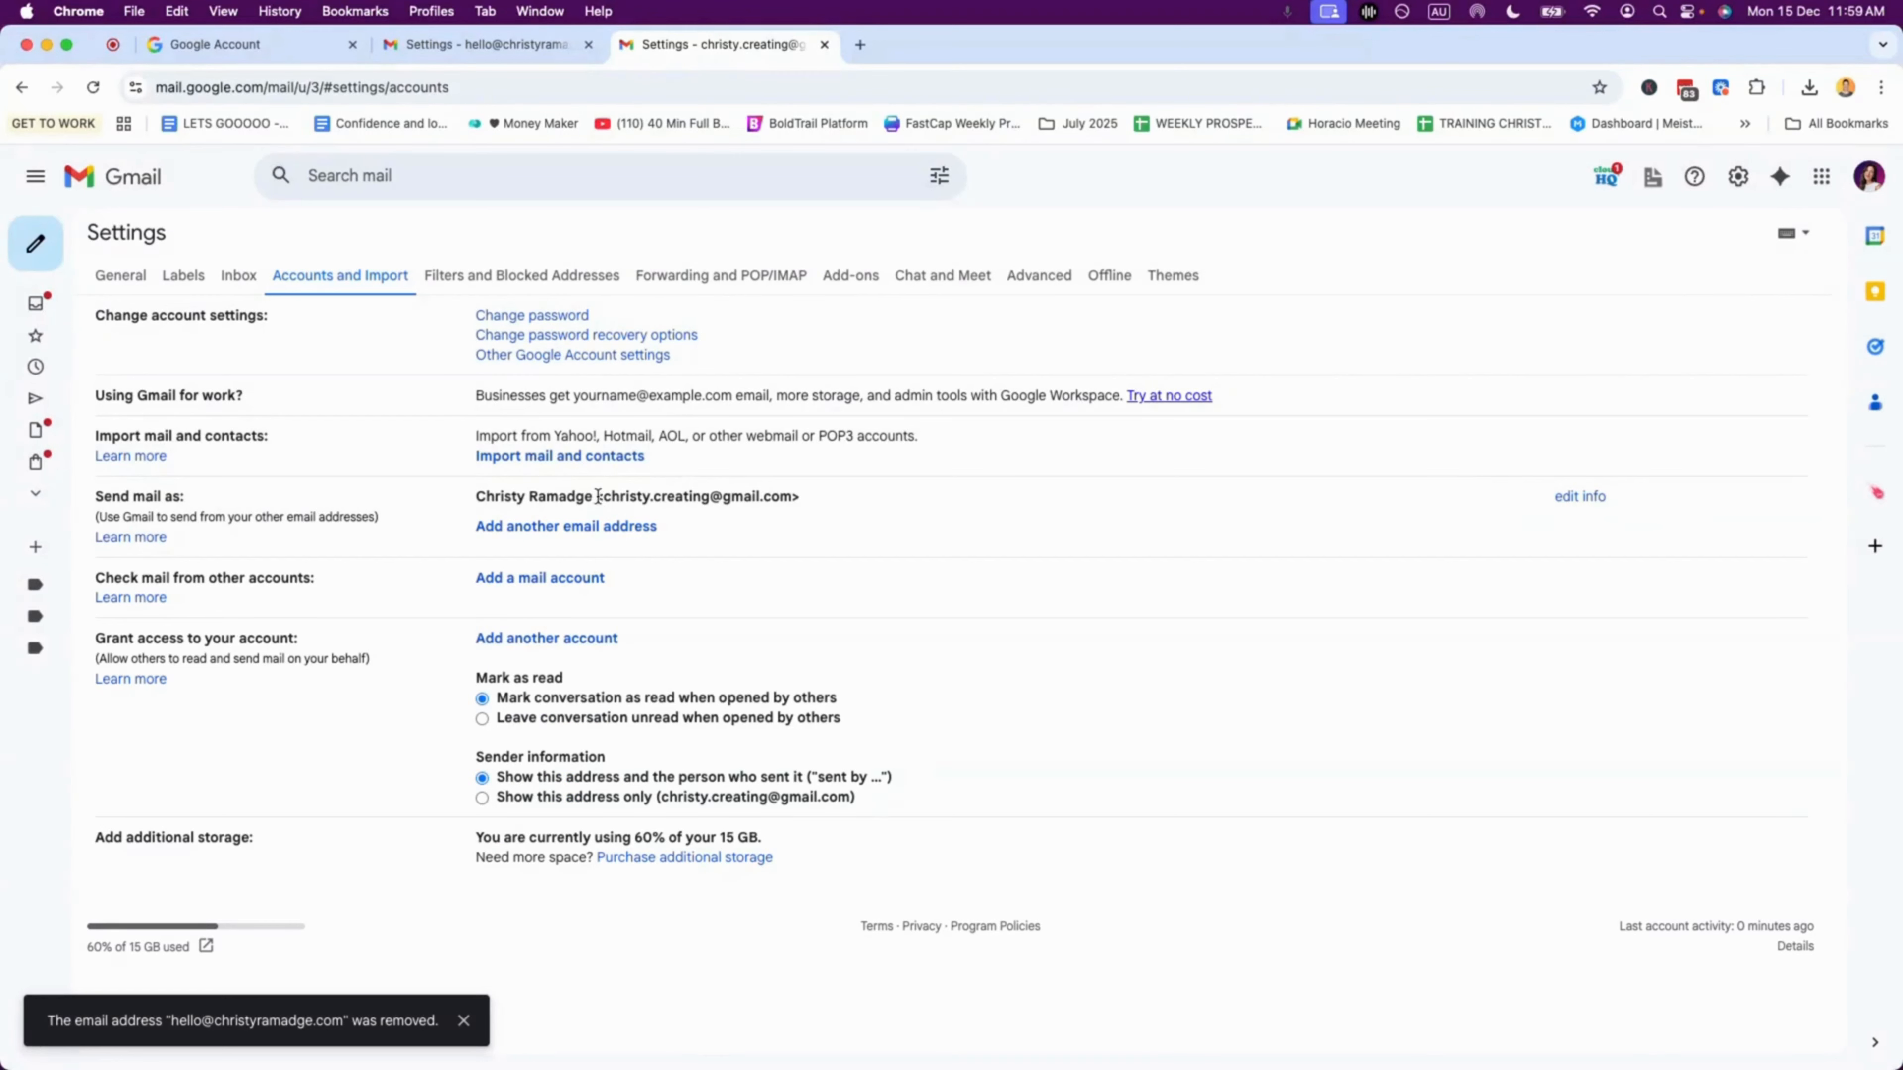
left_click_drag(598, 496, 792, 502)
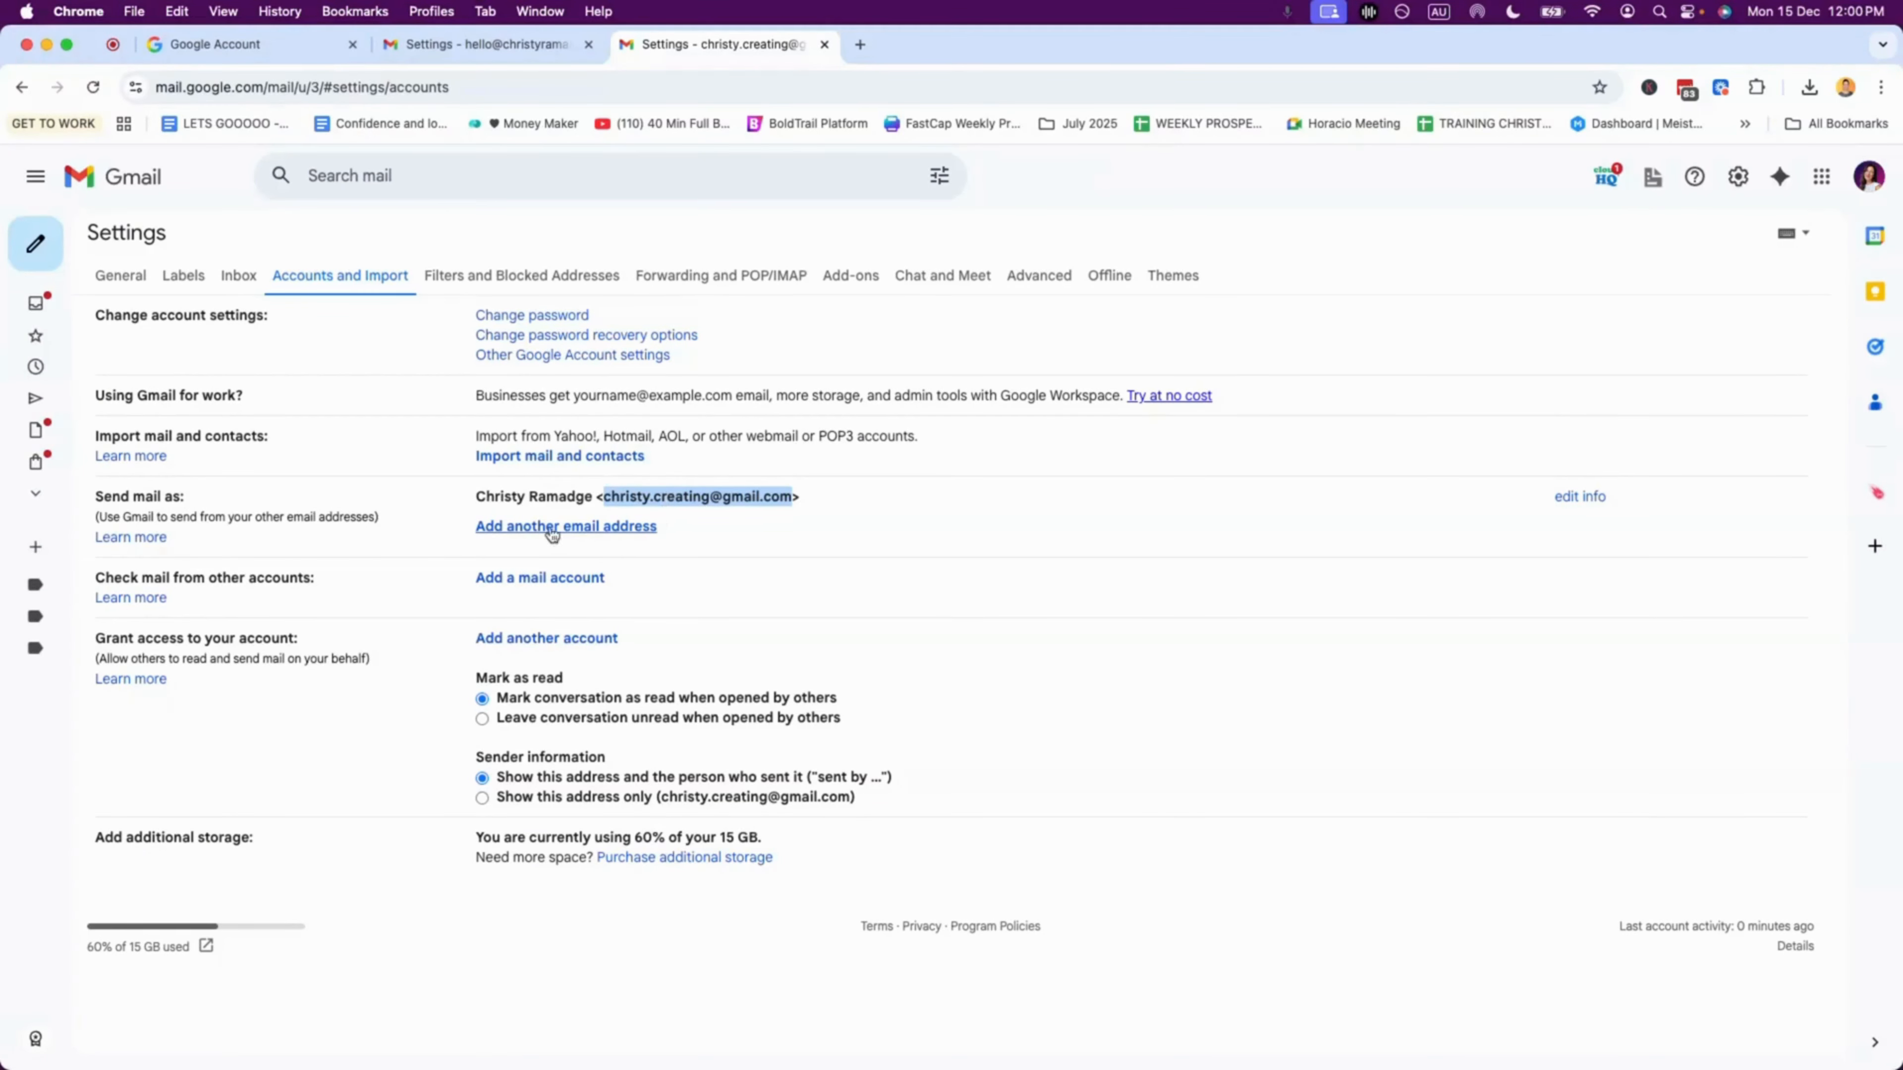
Step: Enter the custom-domain address as another send-as address and advance to the SMTP password field
left_click(549, 527)
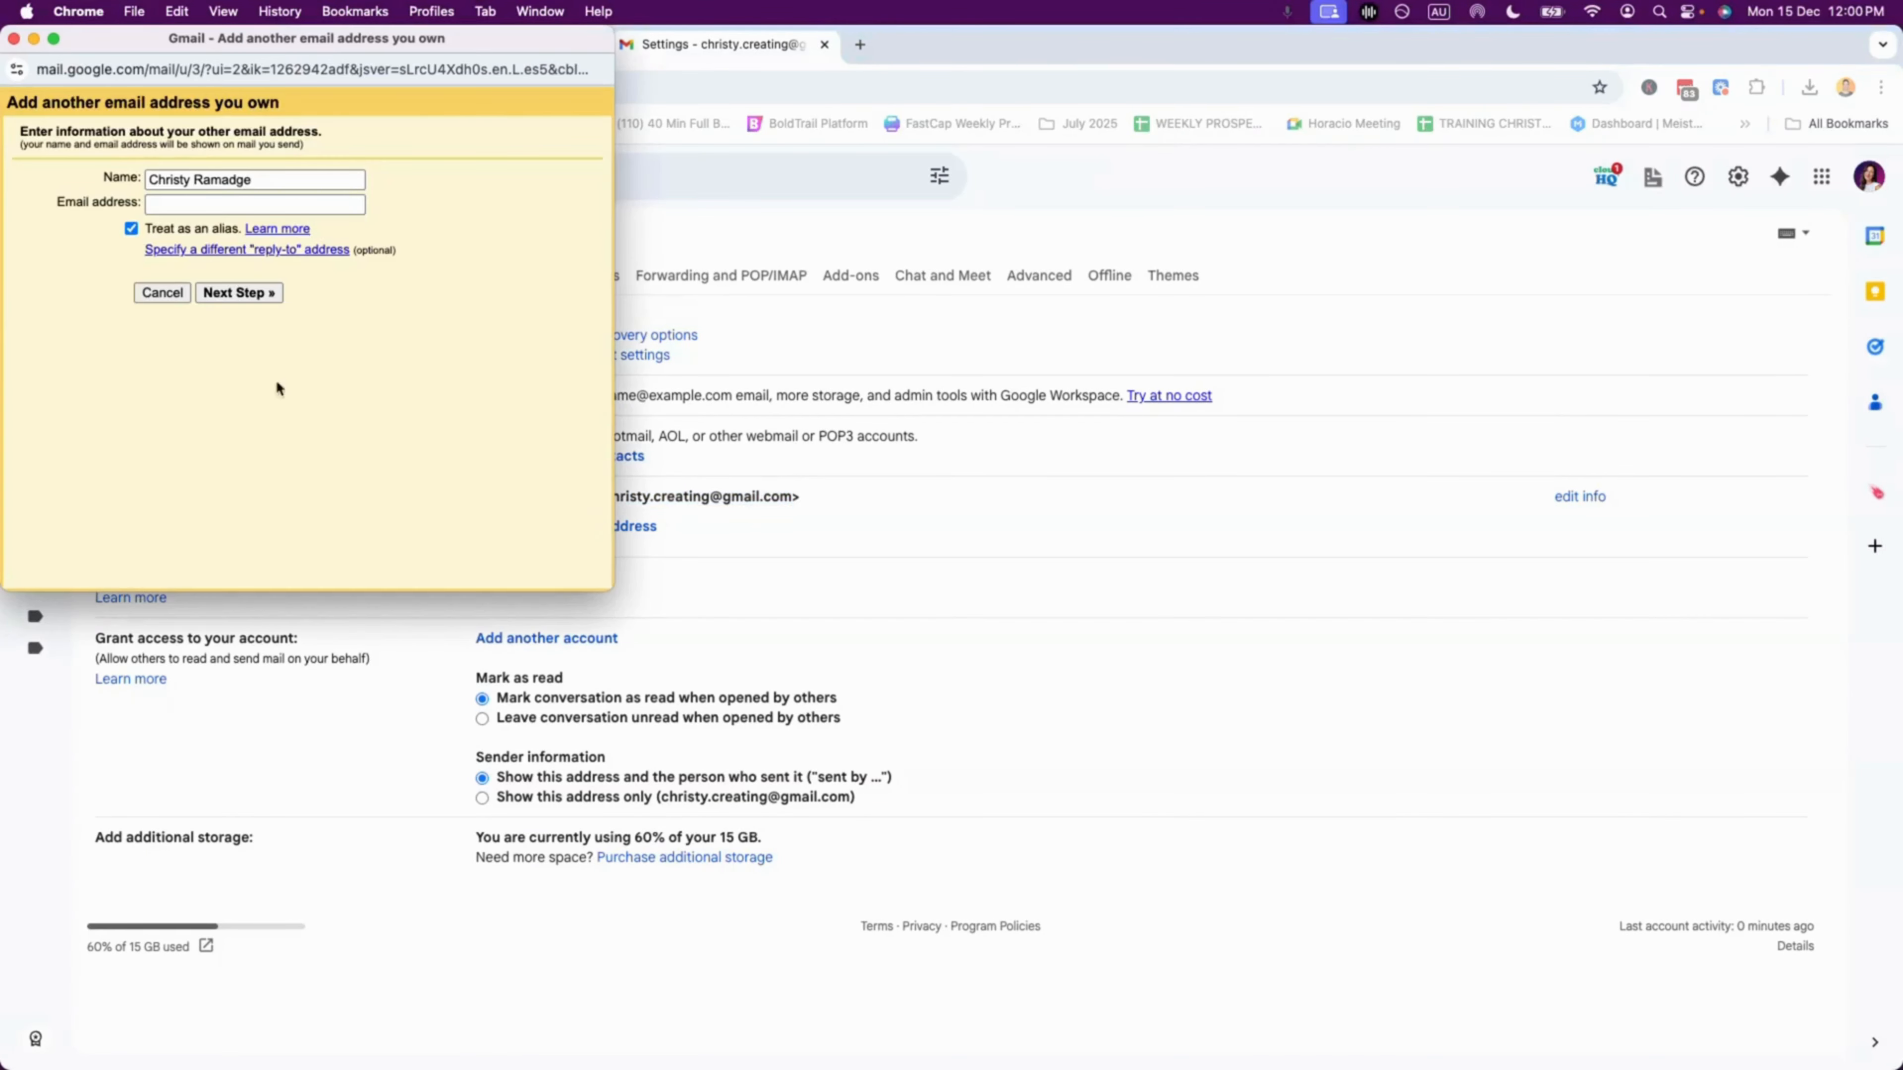
left_click(255, 204)
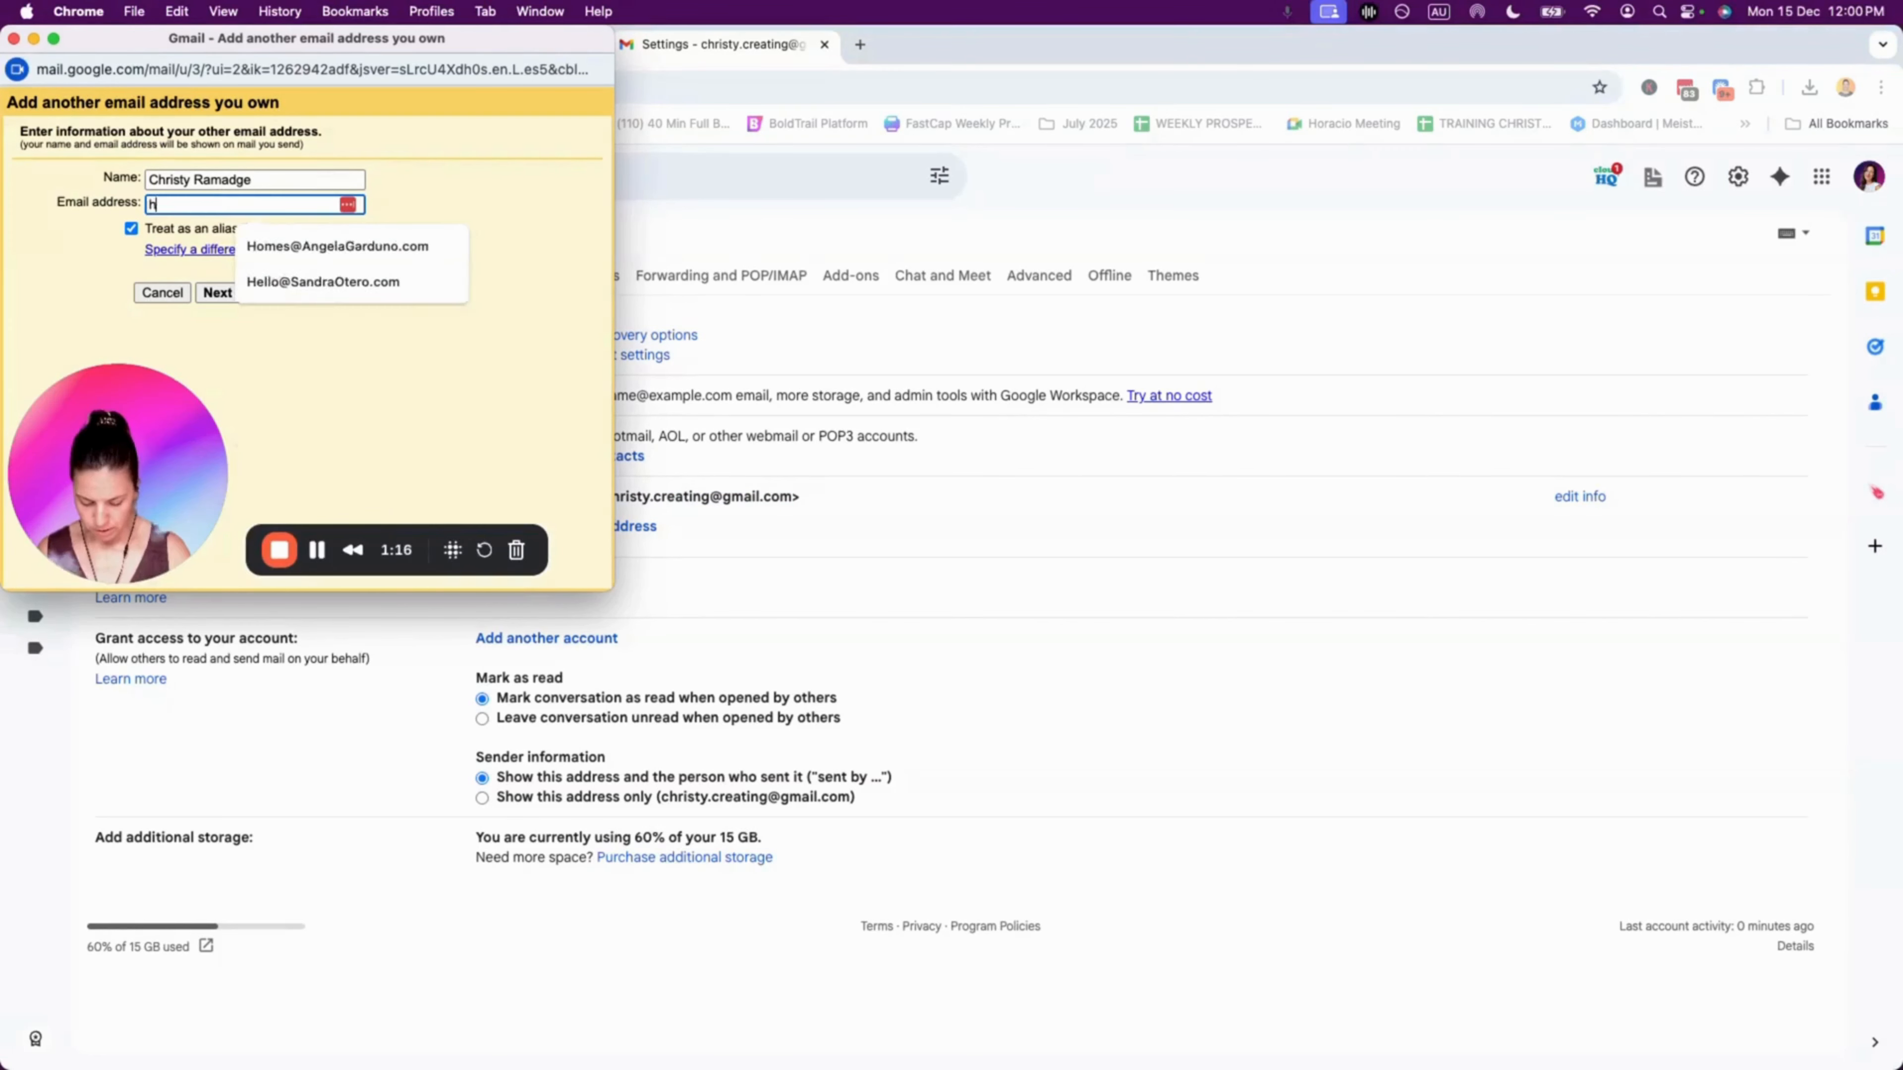
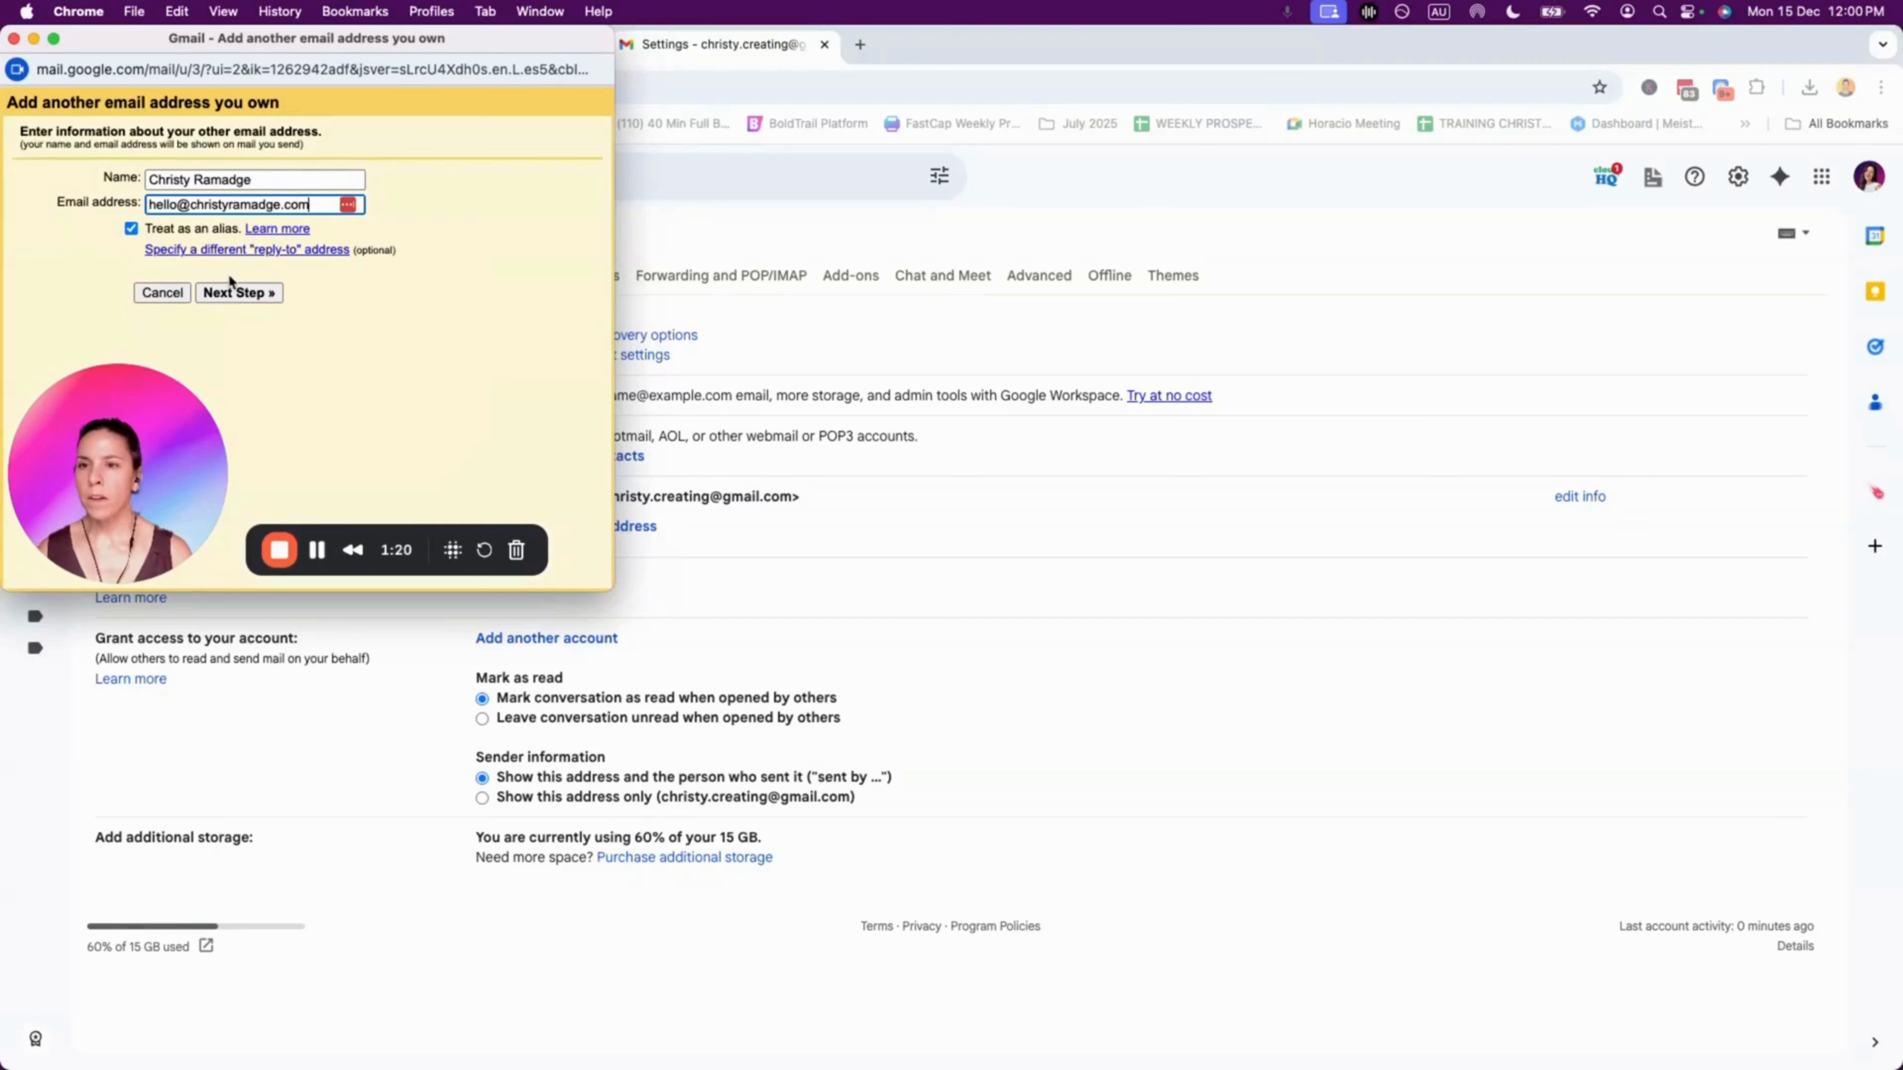
left_click(242, 292)
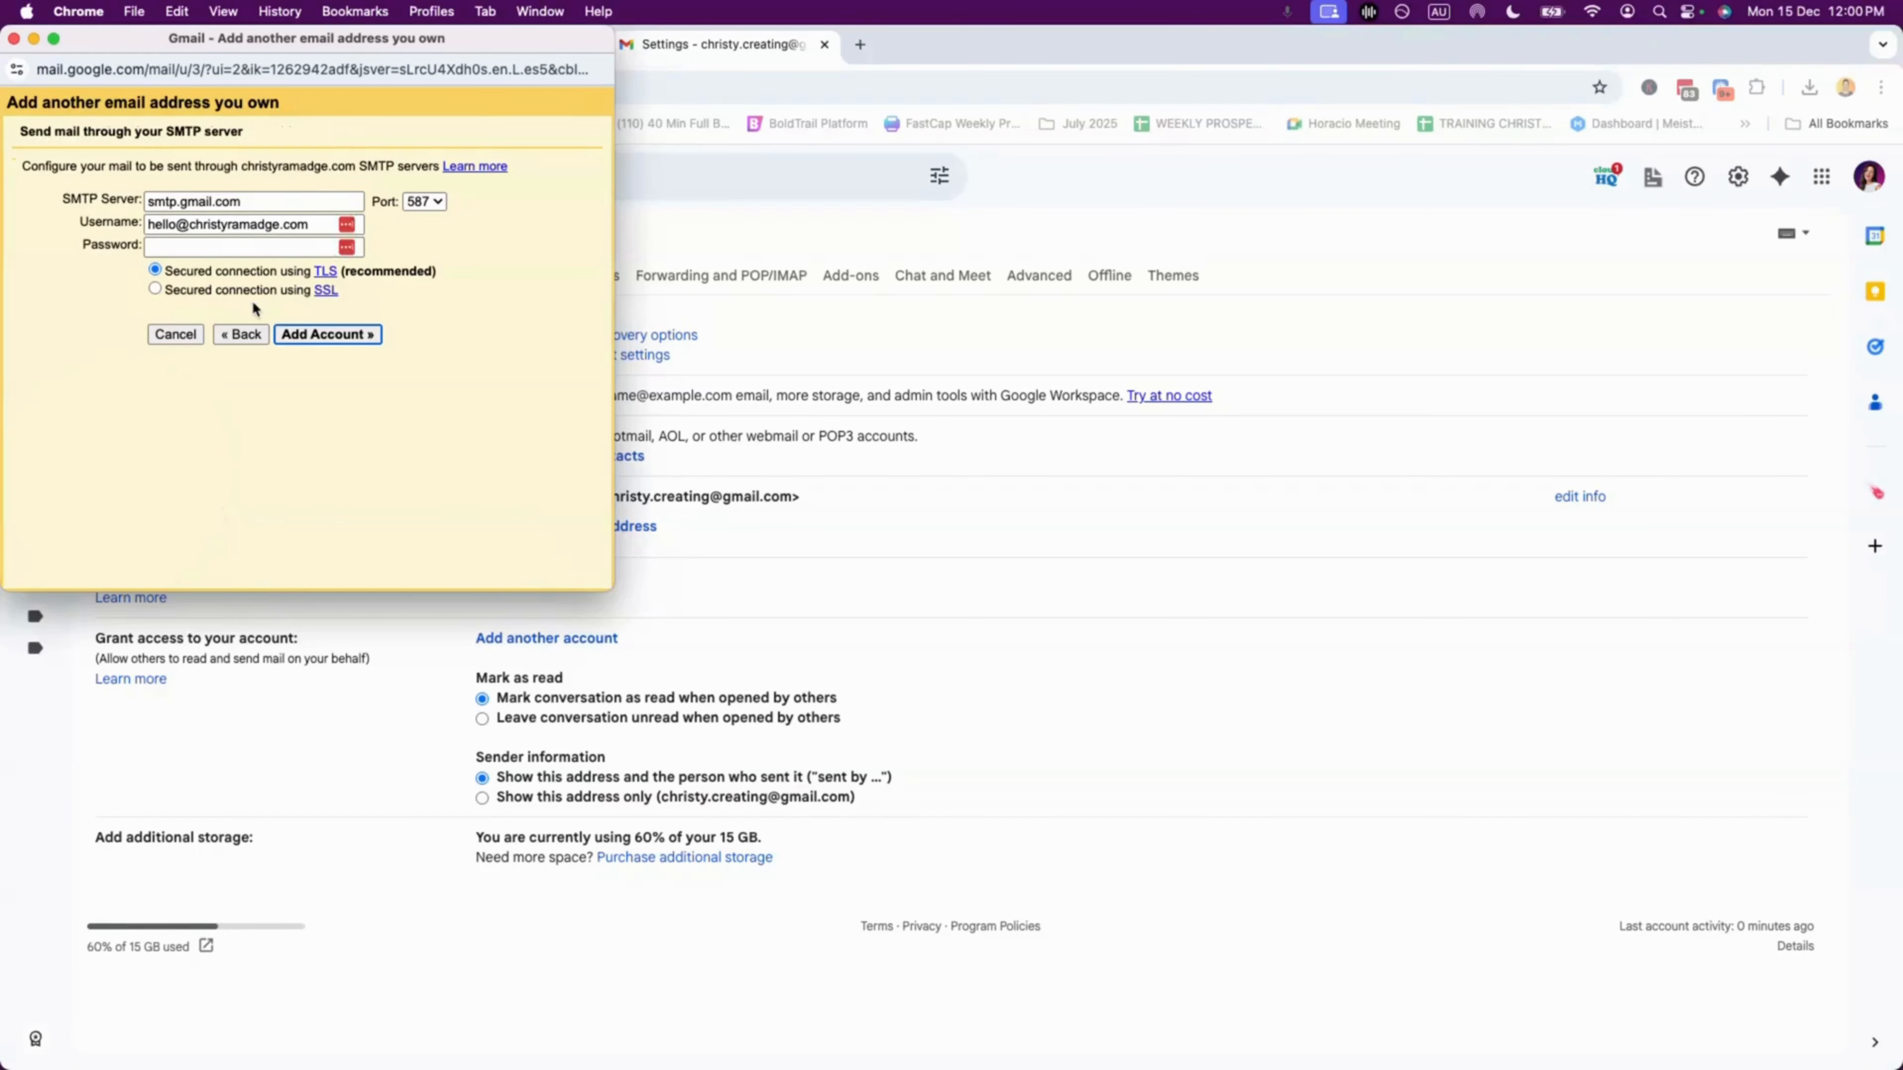
left_click(191, 246)
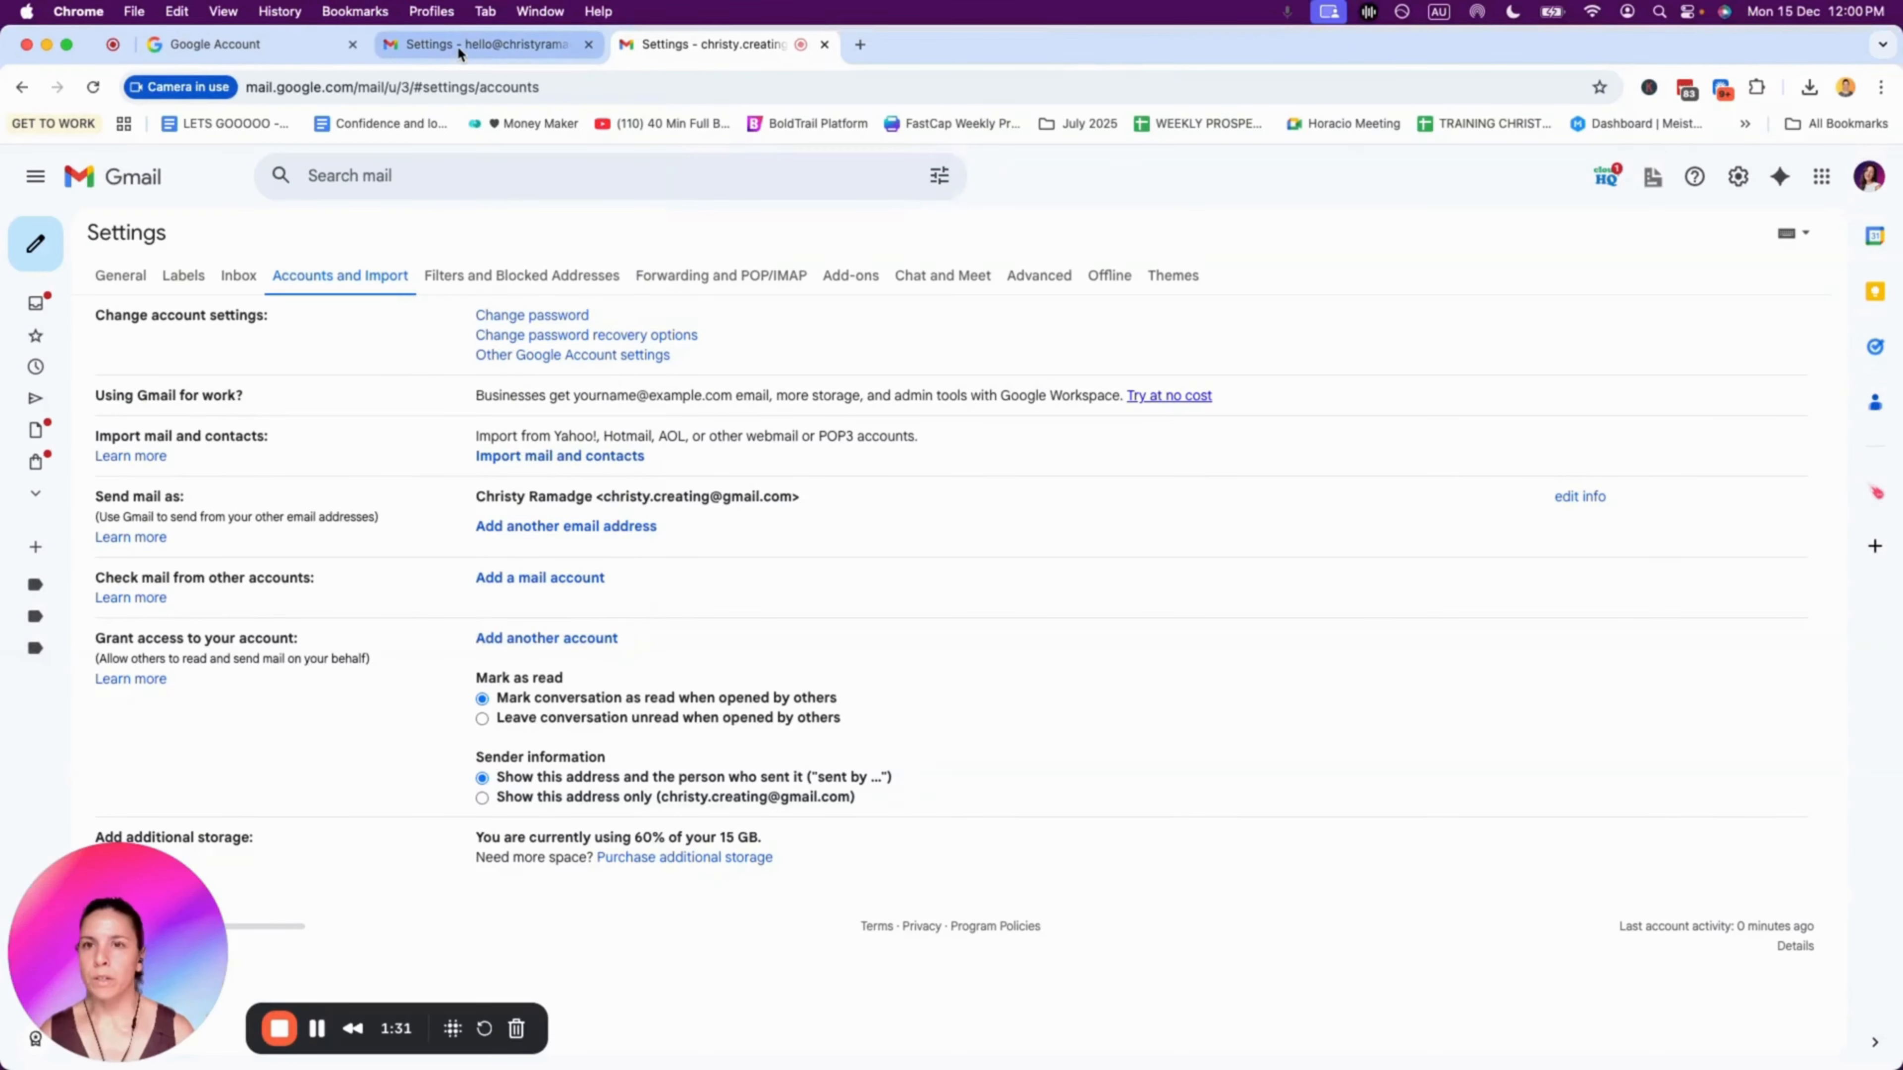
Step: Switch to the custom-domain account's Google Account page and verify it is the signed-in account
left_click(237, 41)
left_click_drag(158, 89, 308, 86)
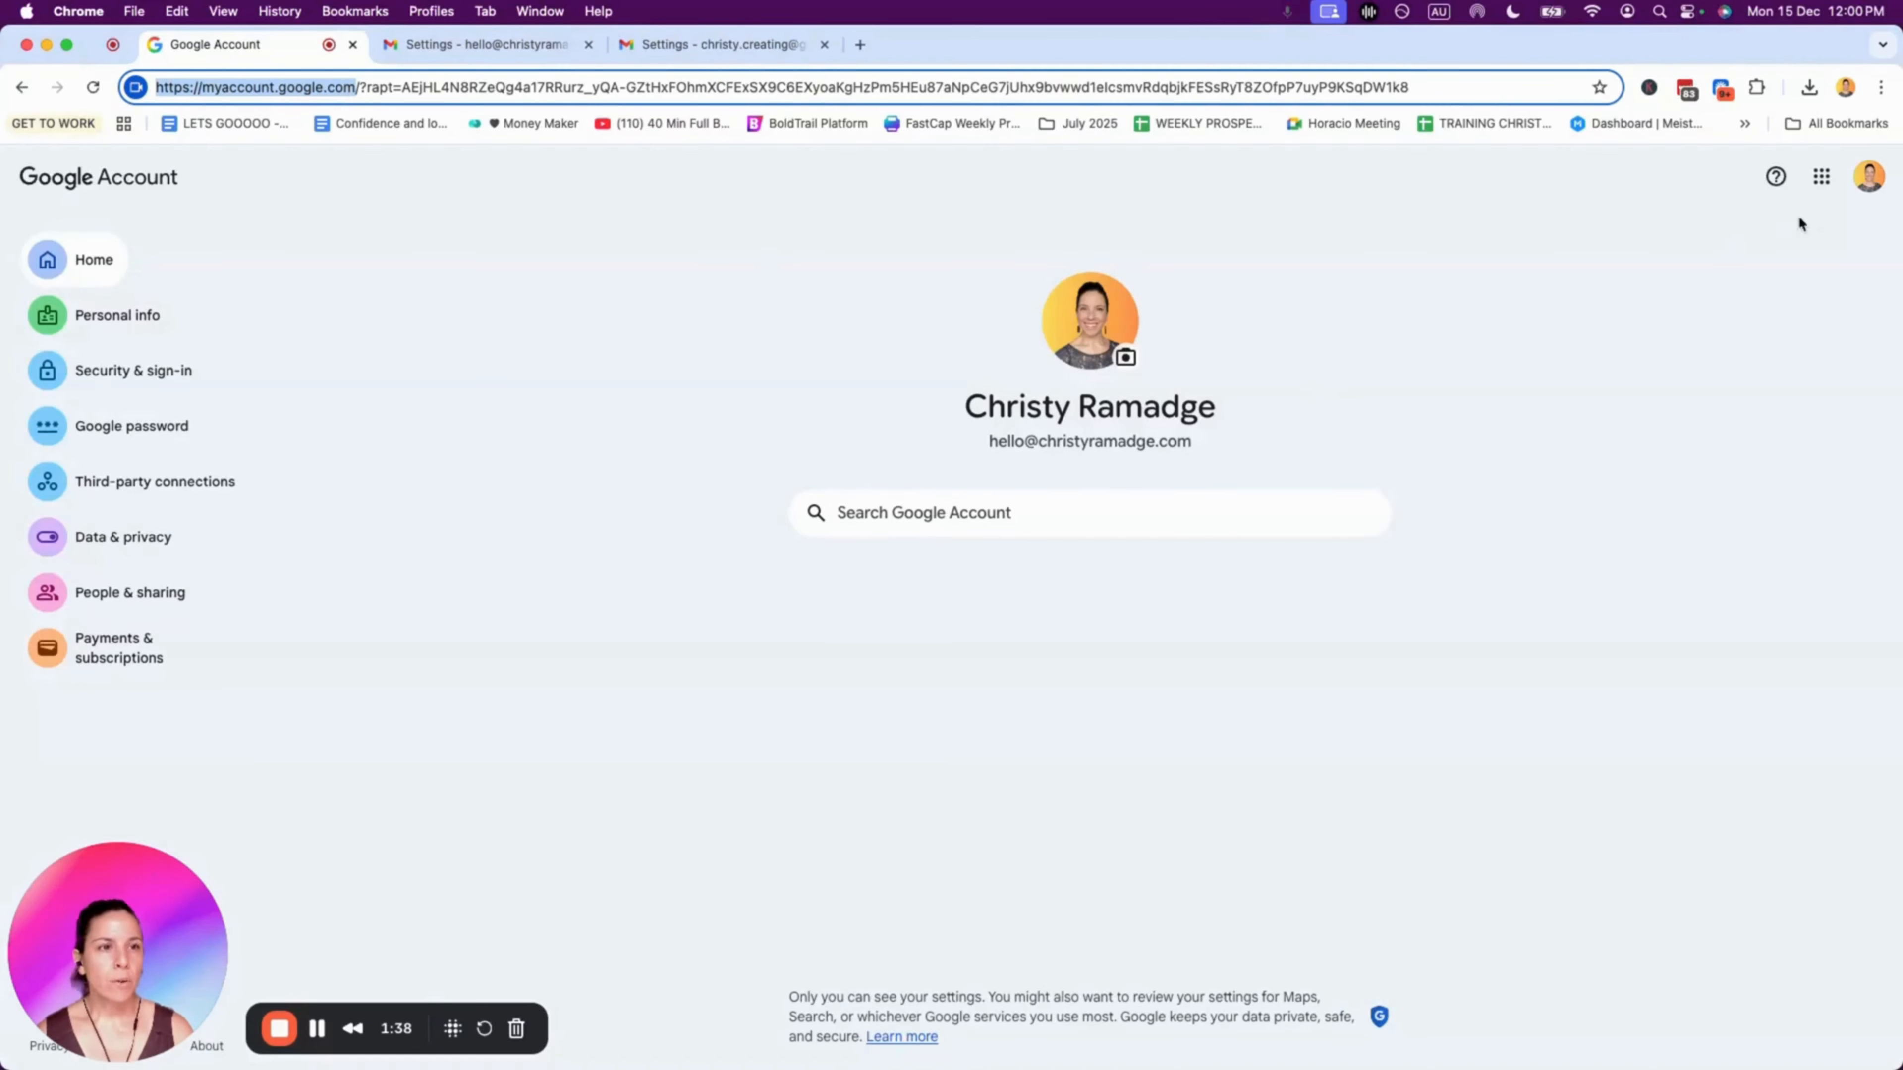
left_click_drag(981, 440, 1230, 443)
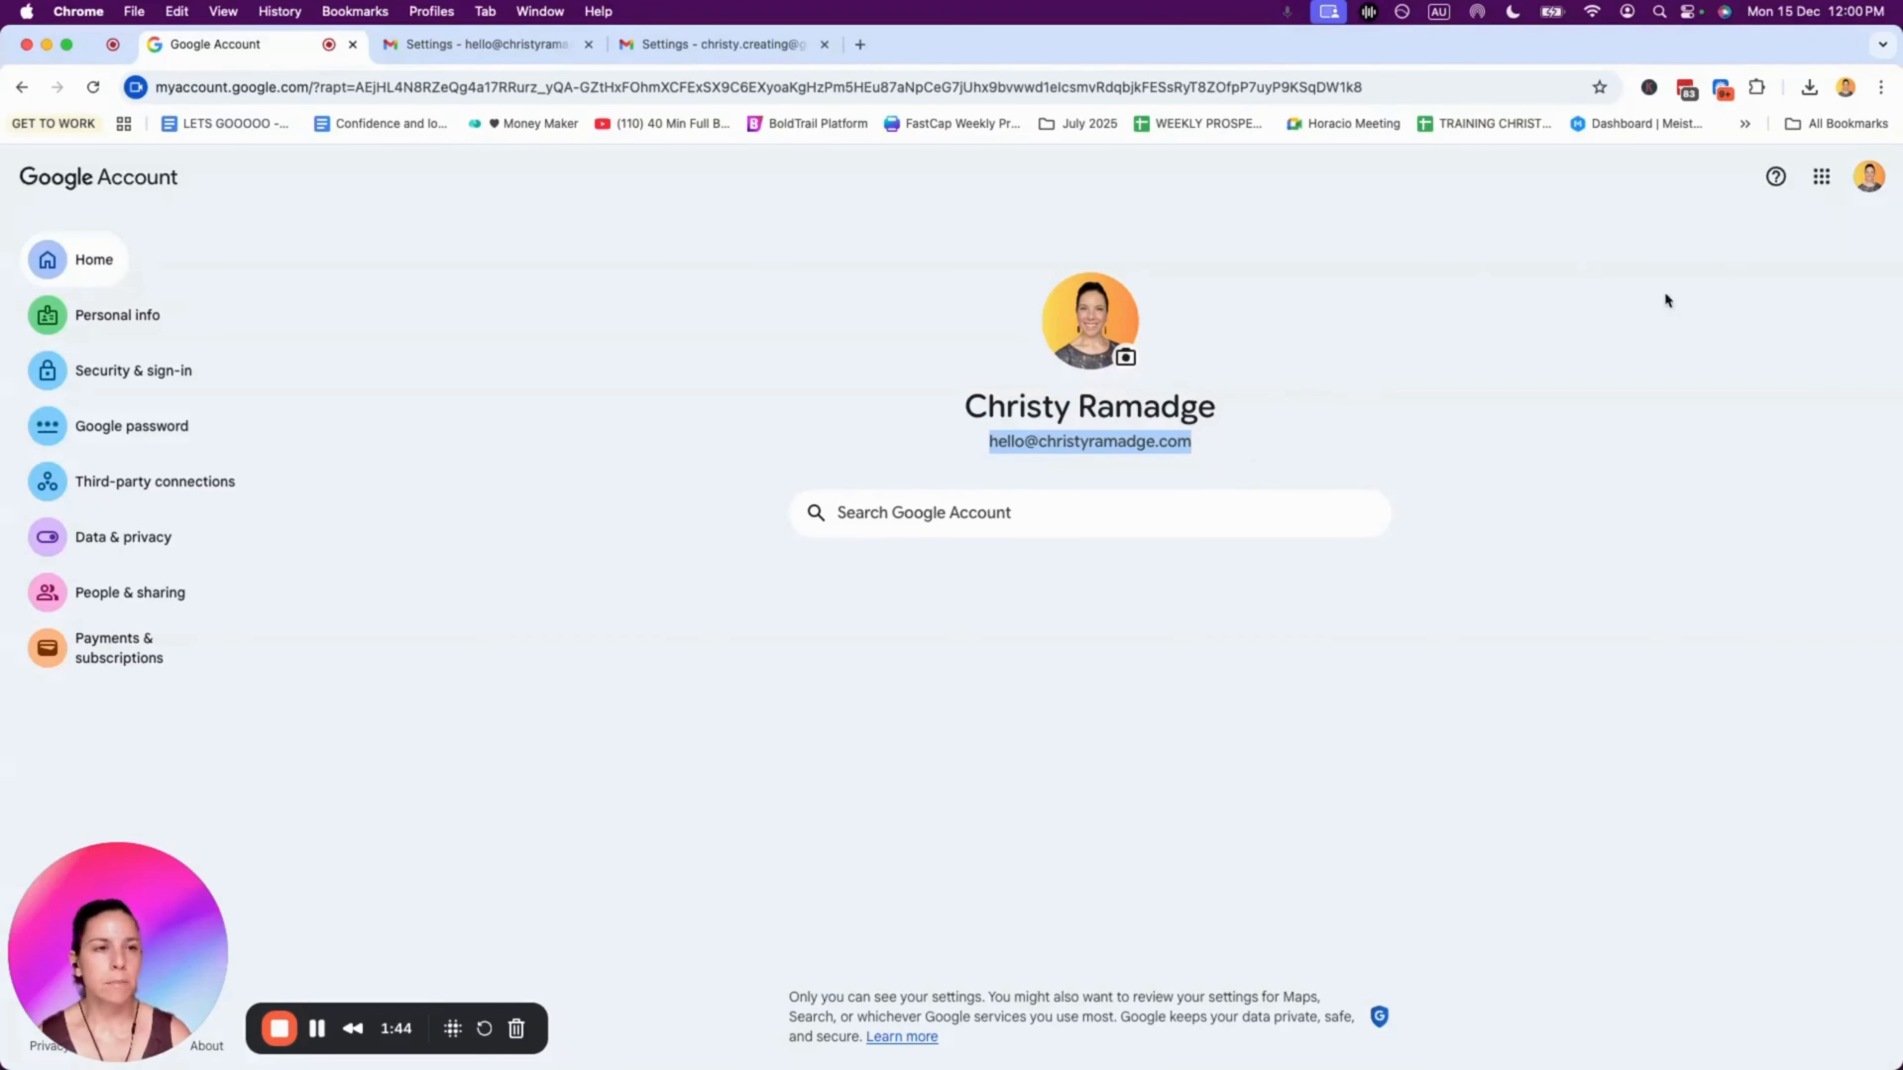
left_click(1870, 171)
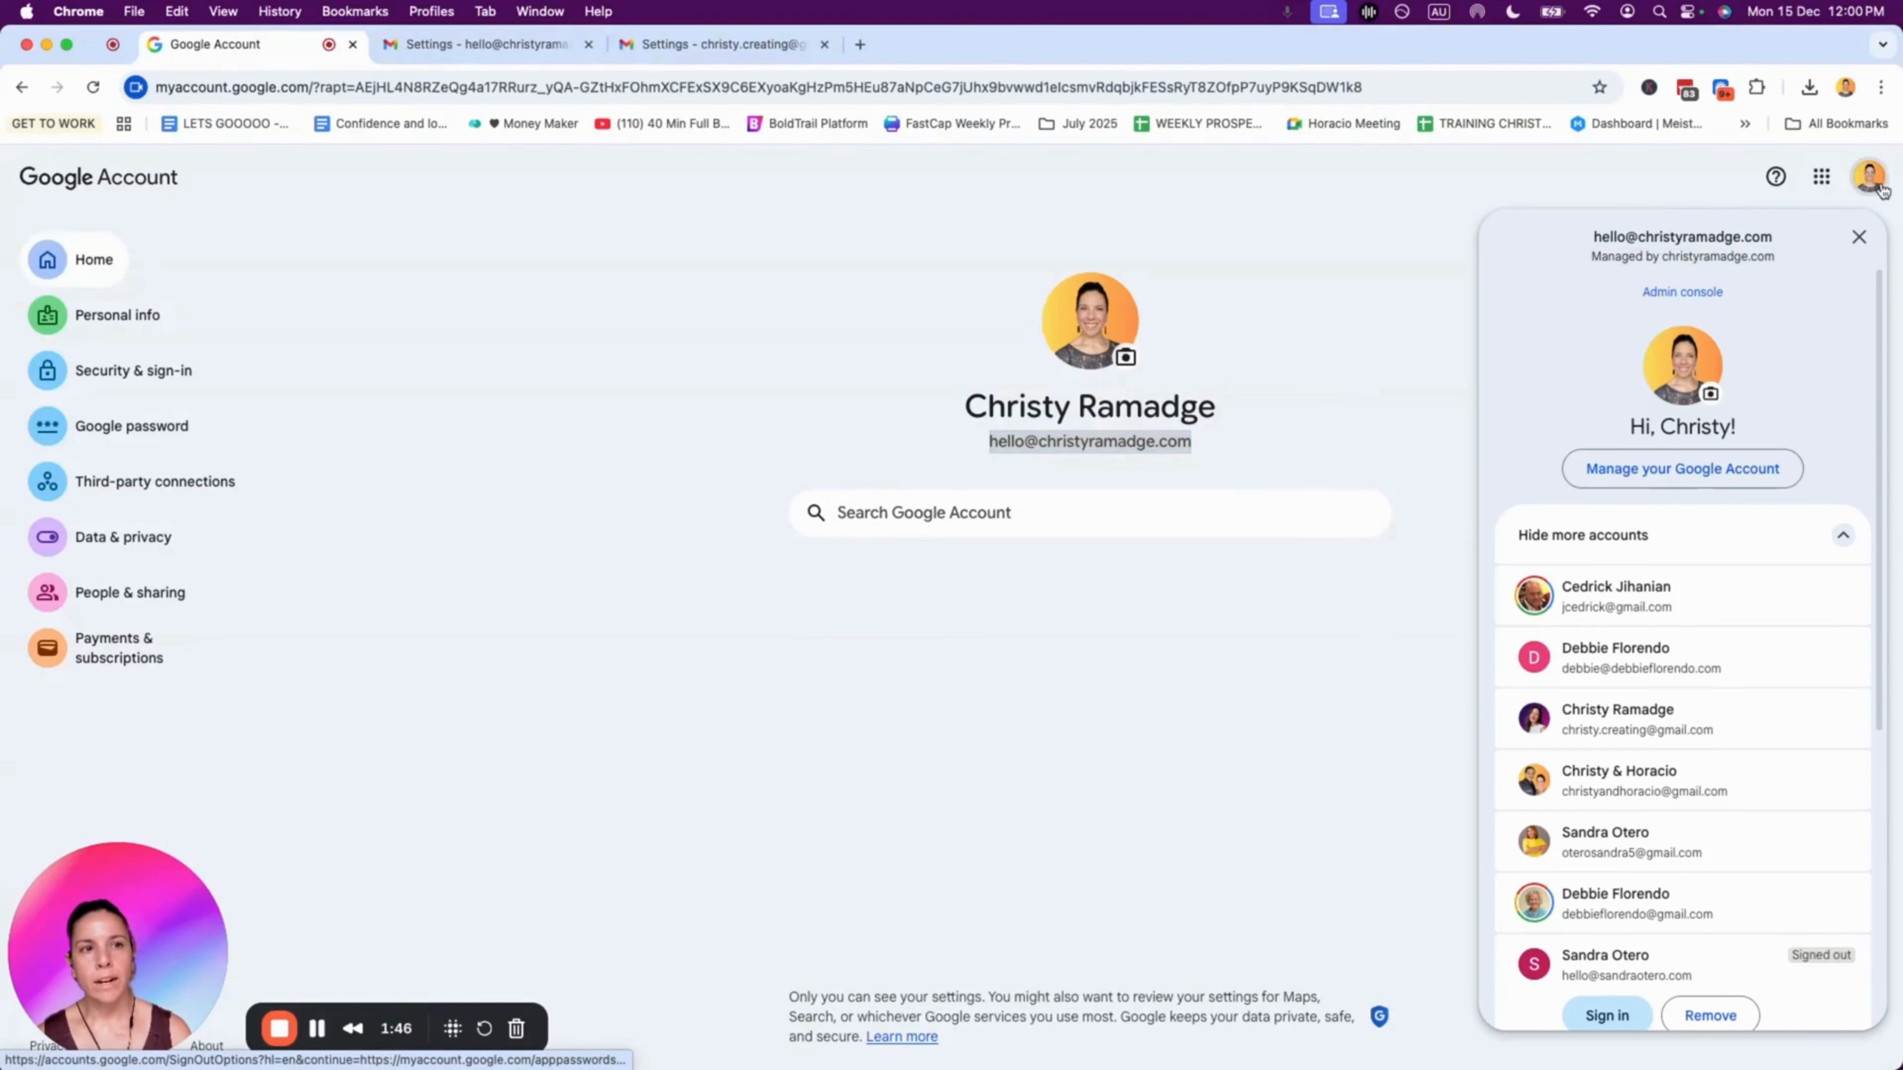
left_click(838, 312)
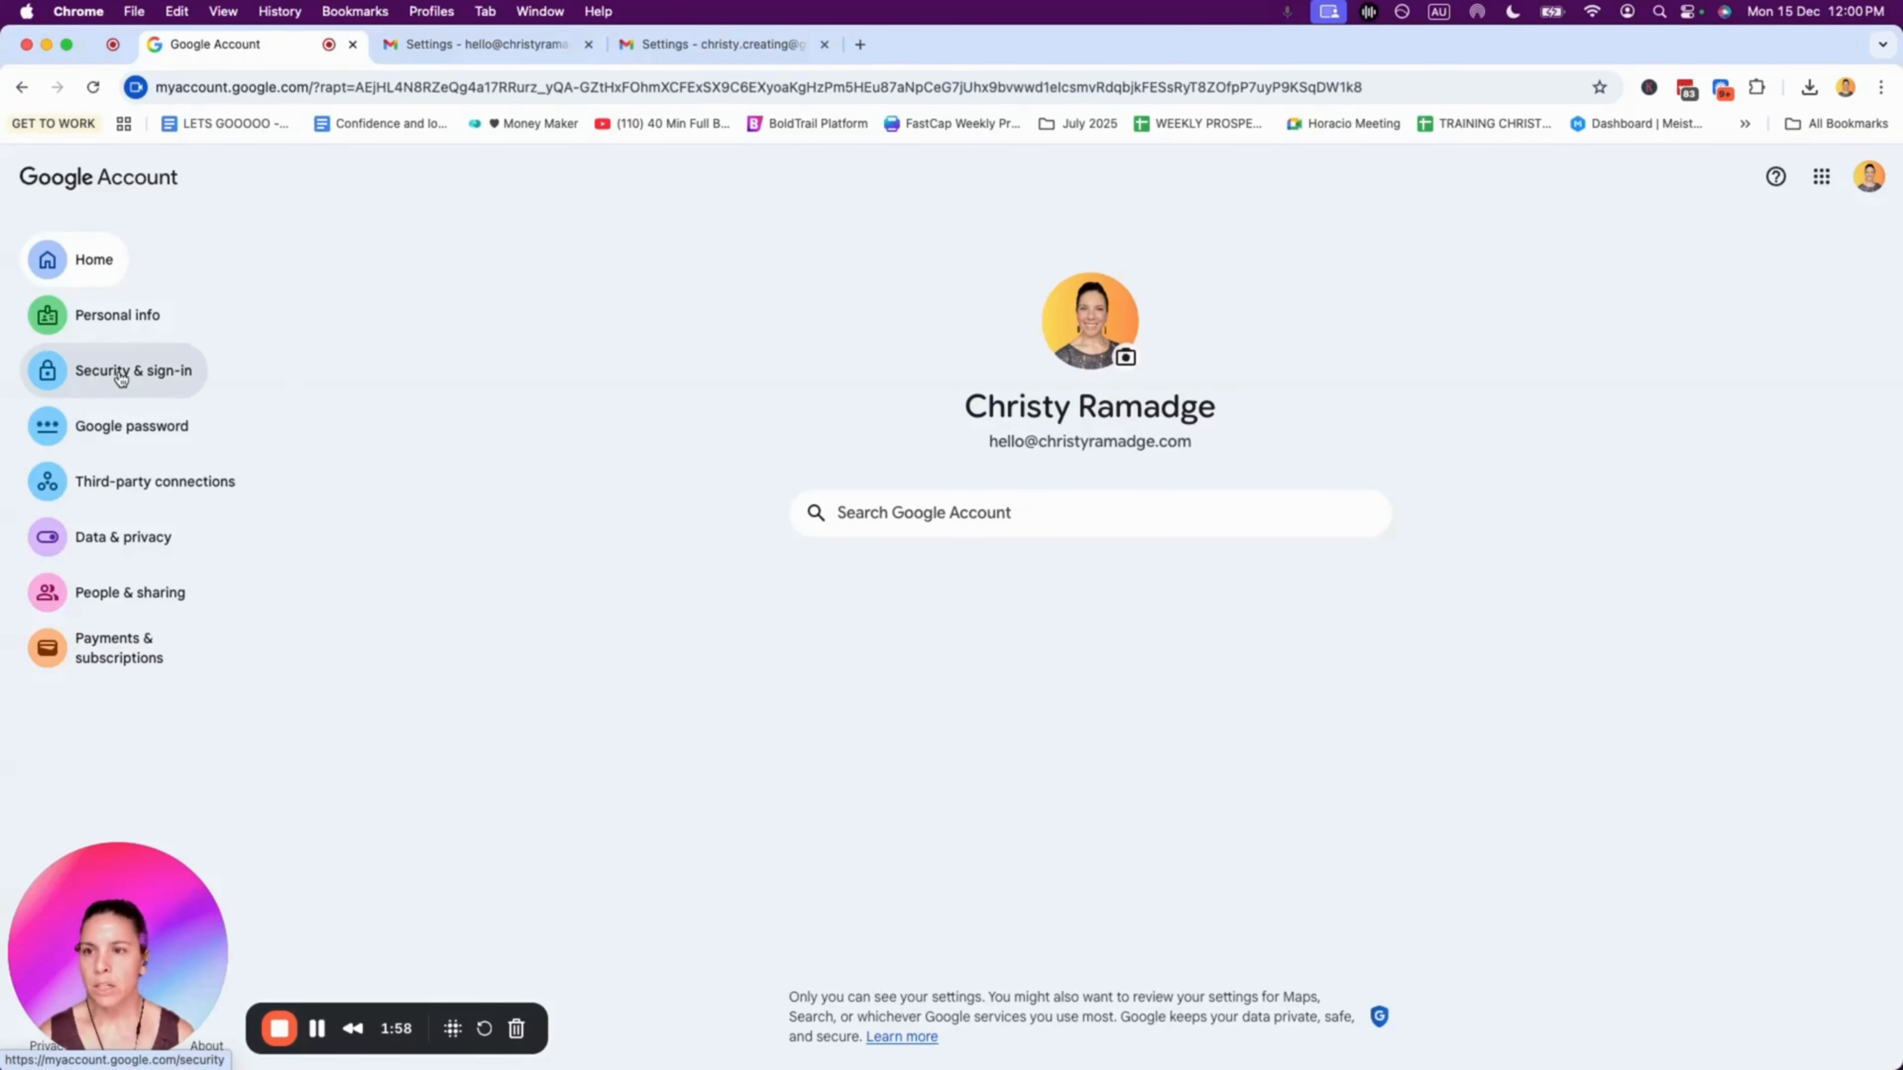
Step: Open Security & sign-in and look through the 2-Step Verification settings
left_click(54, 375)
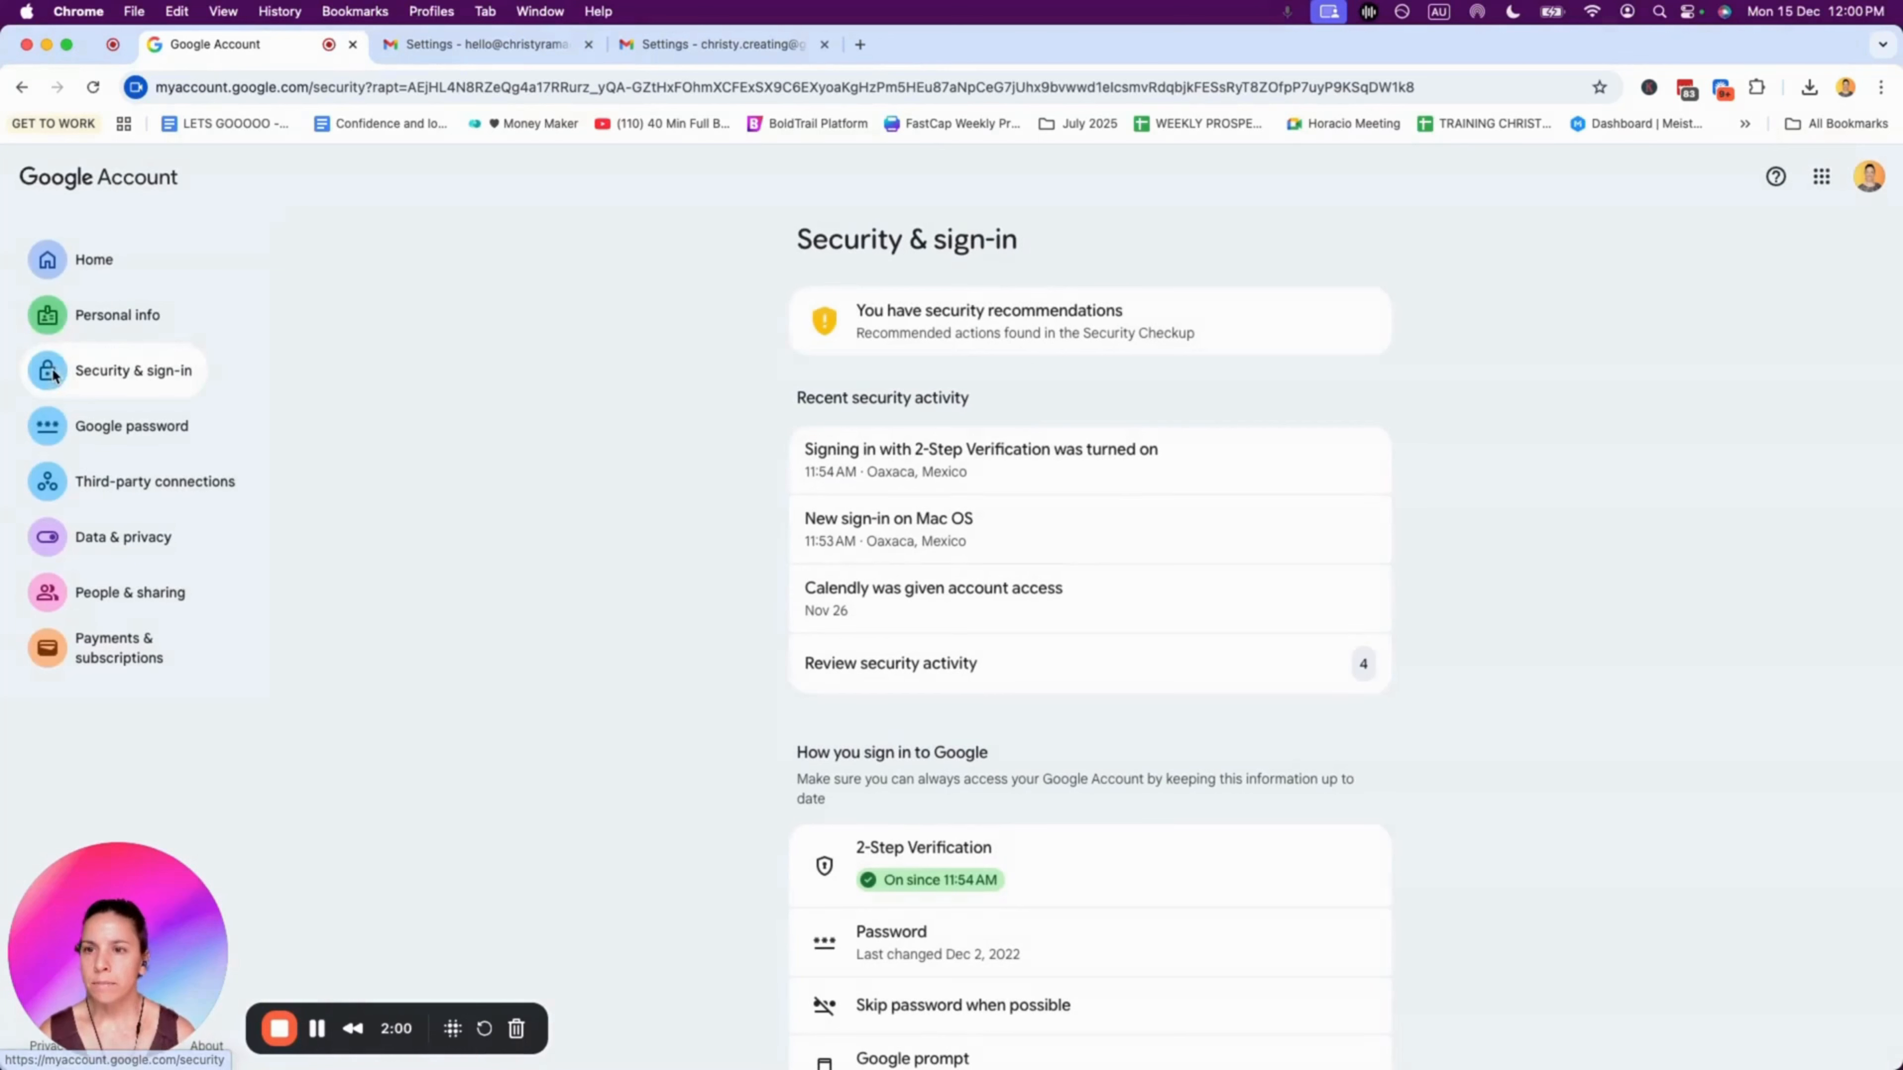
scroll(1035, 409, "down", 6)
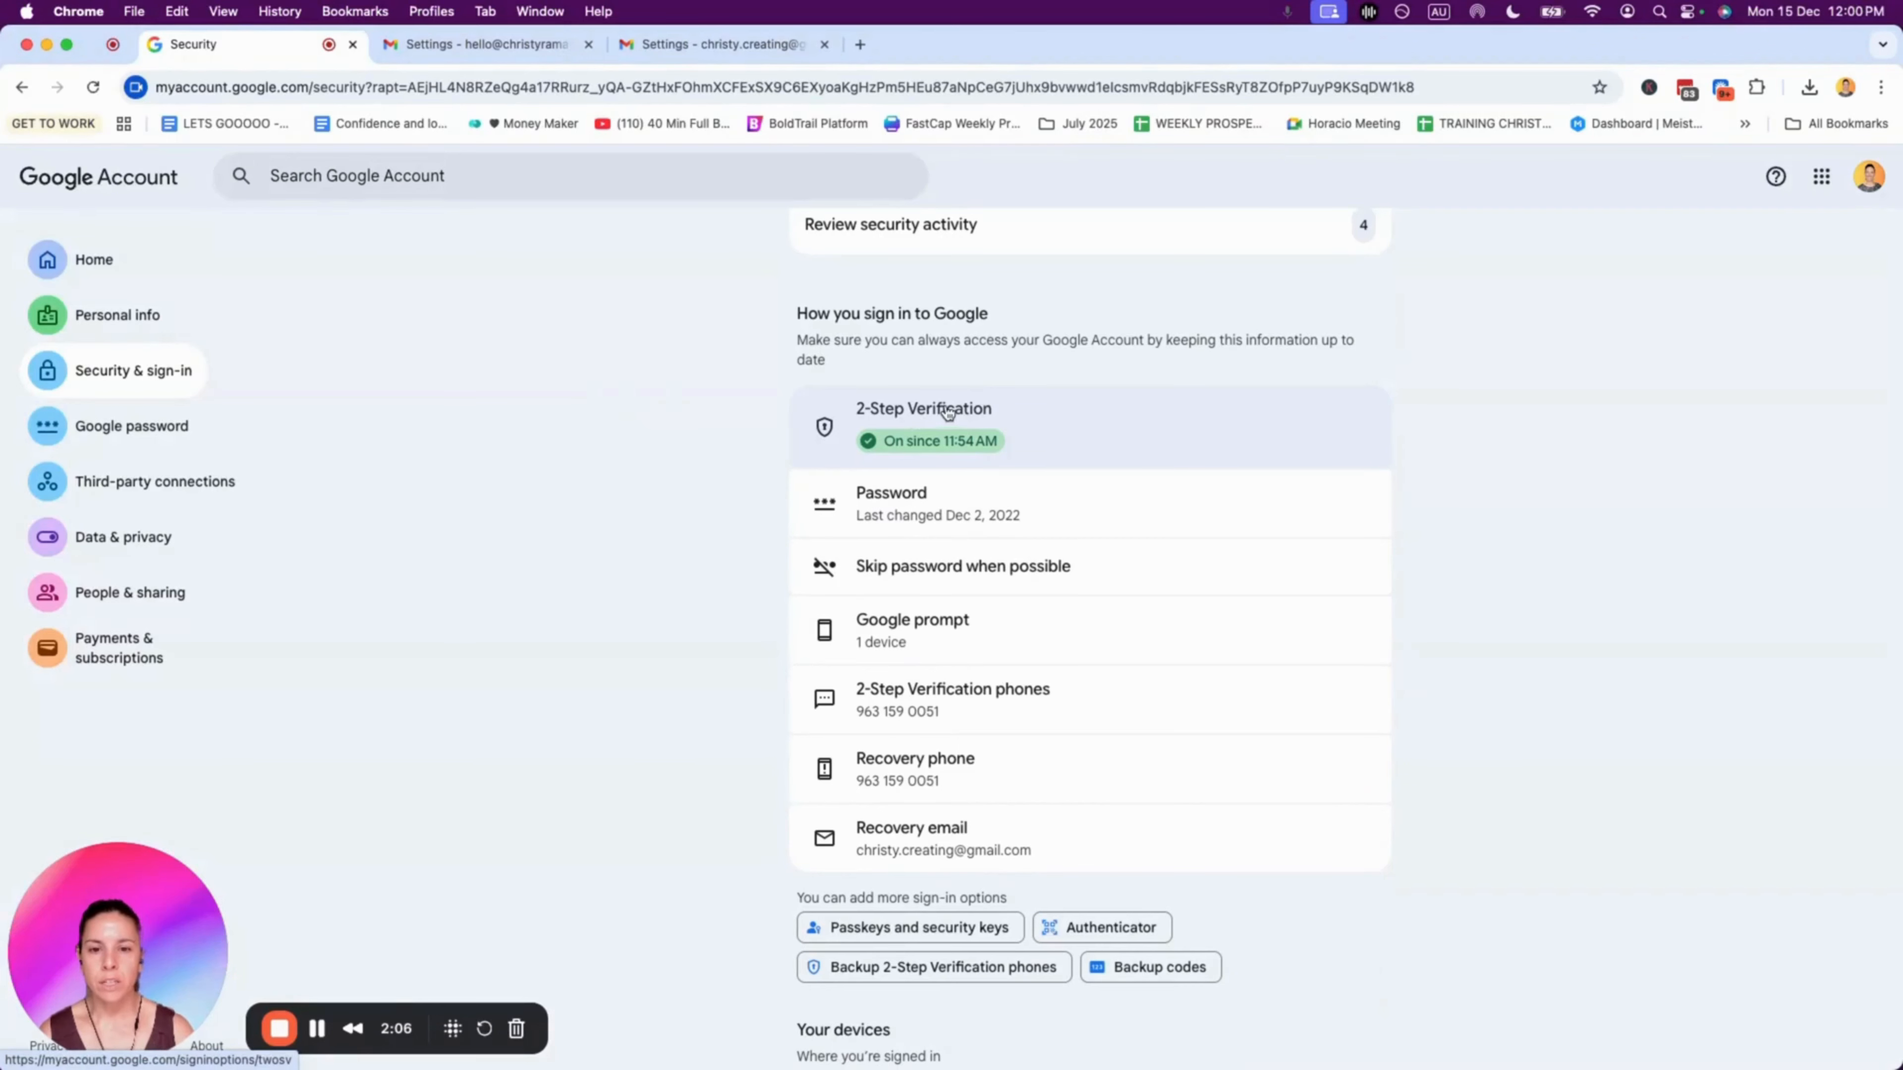
scroll(940, 412, "down", 3)
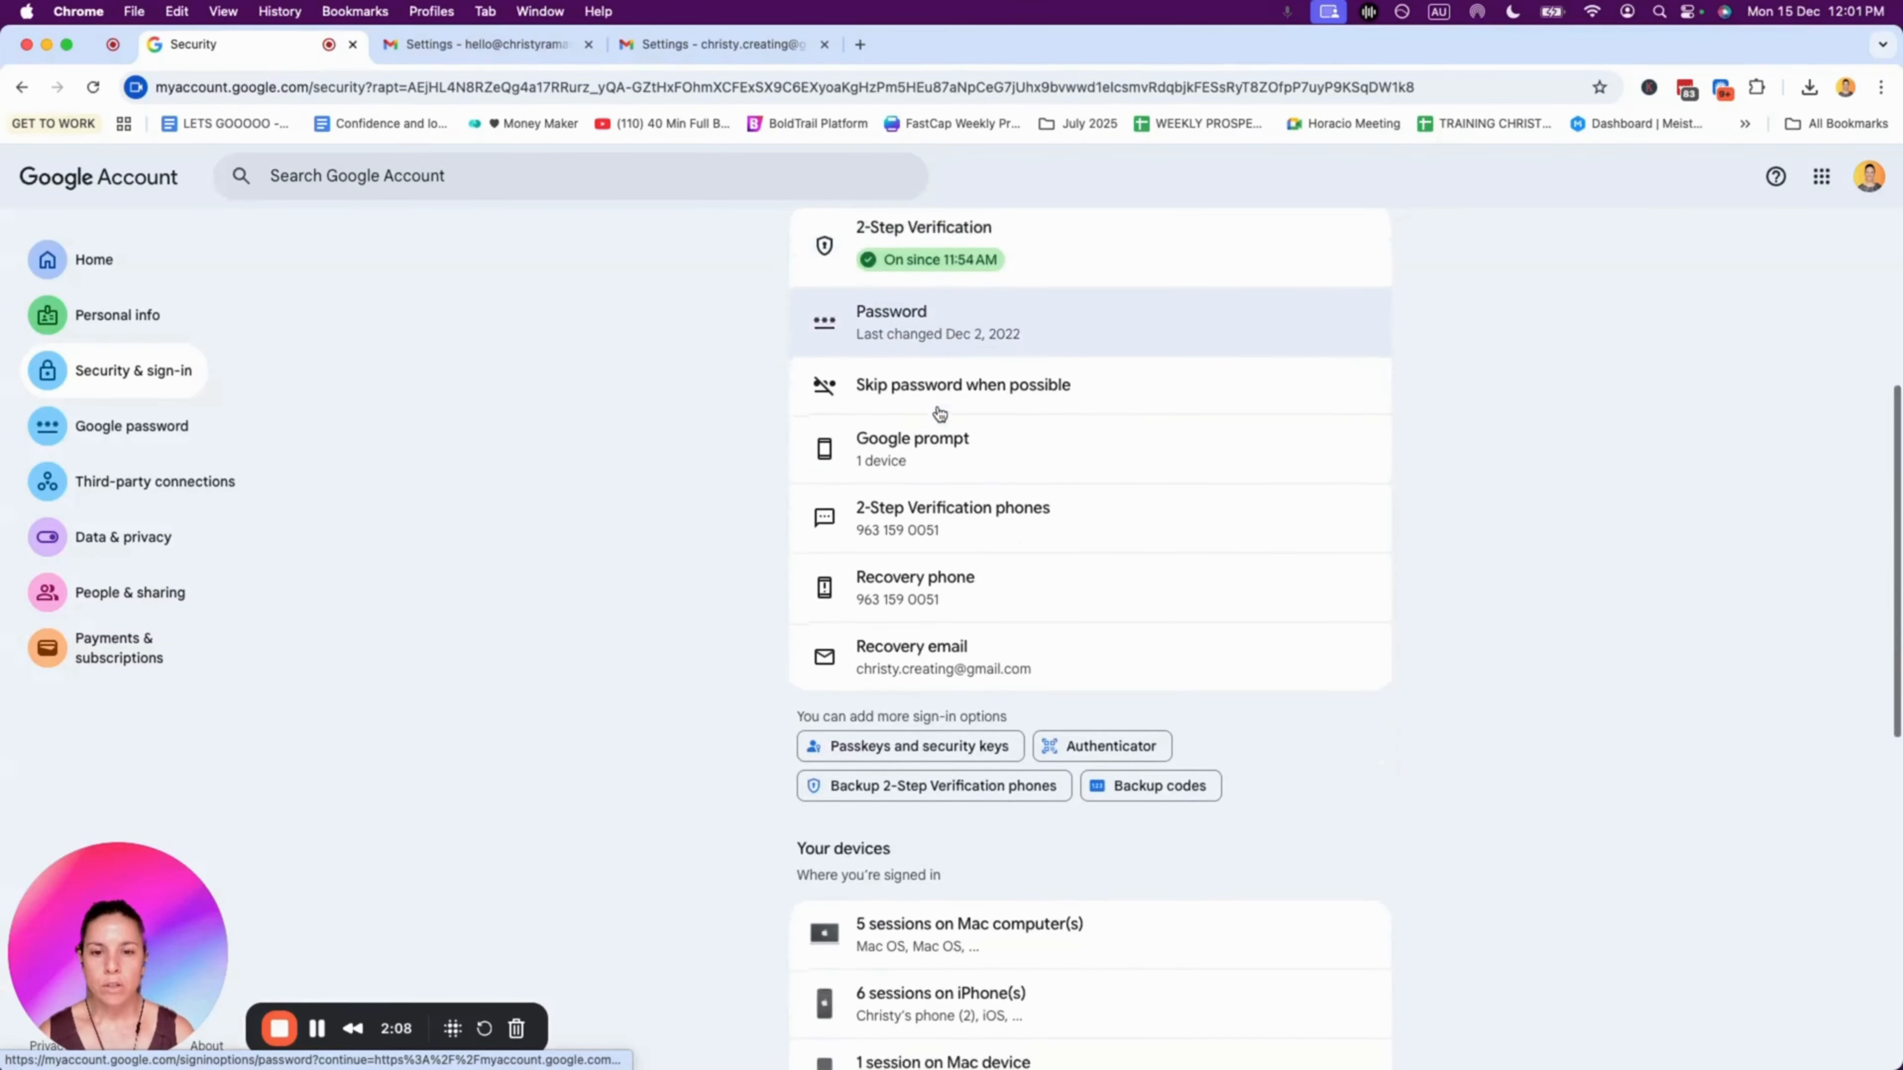
scroll(940, 413, "up", 2)
left_click(943, 386)
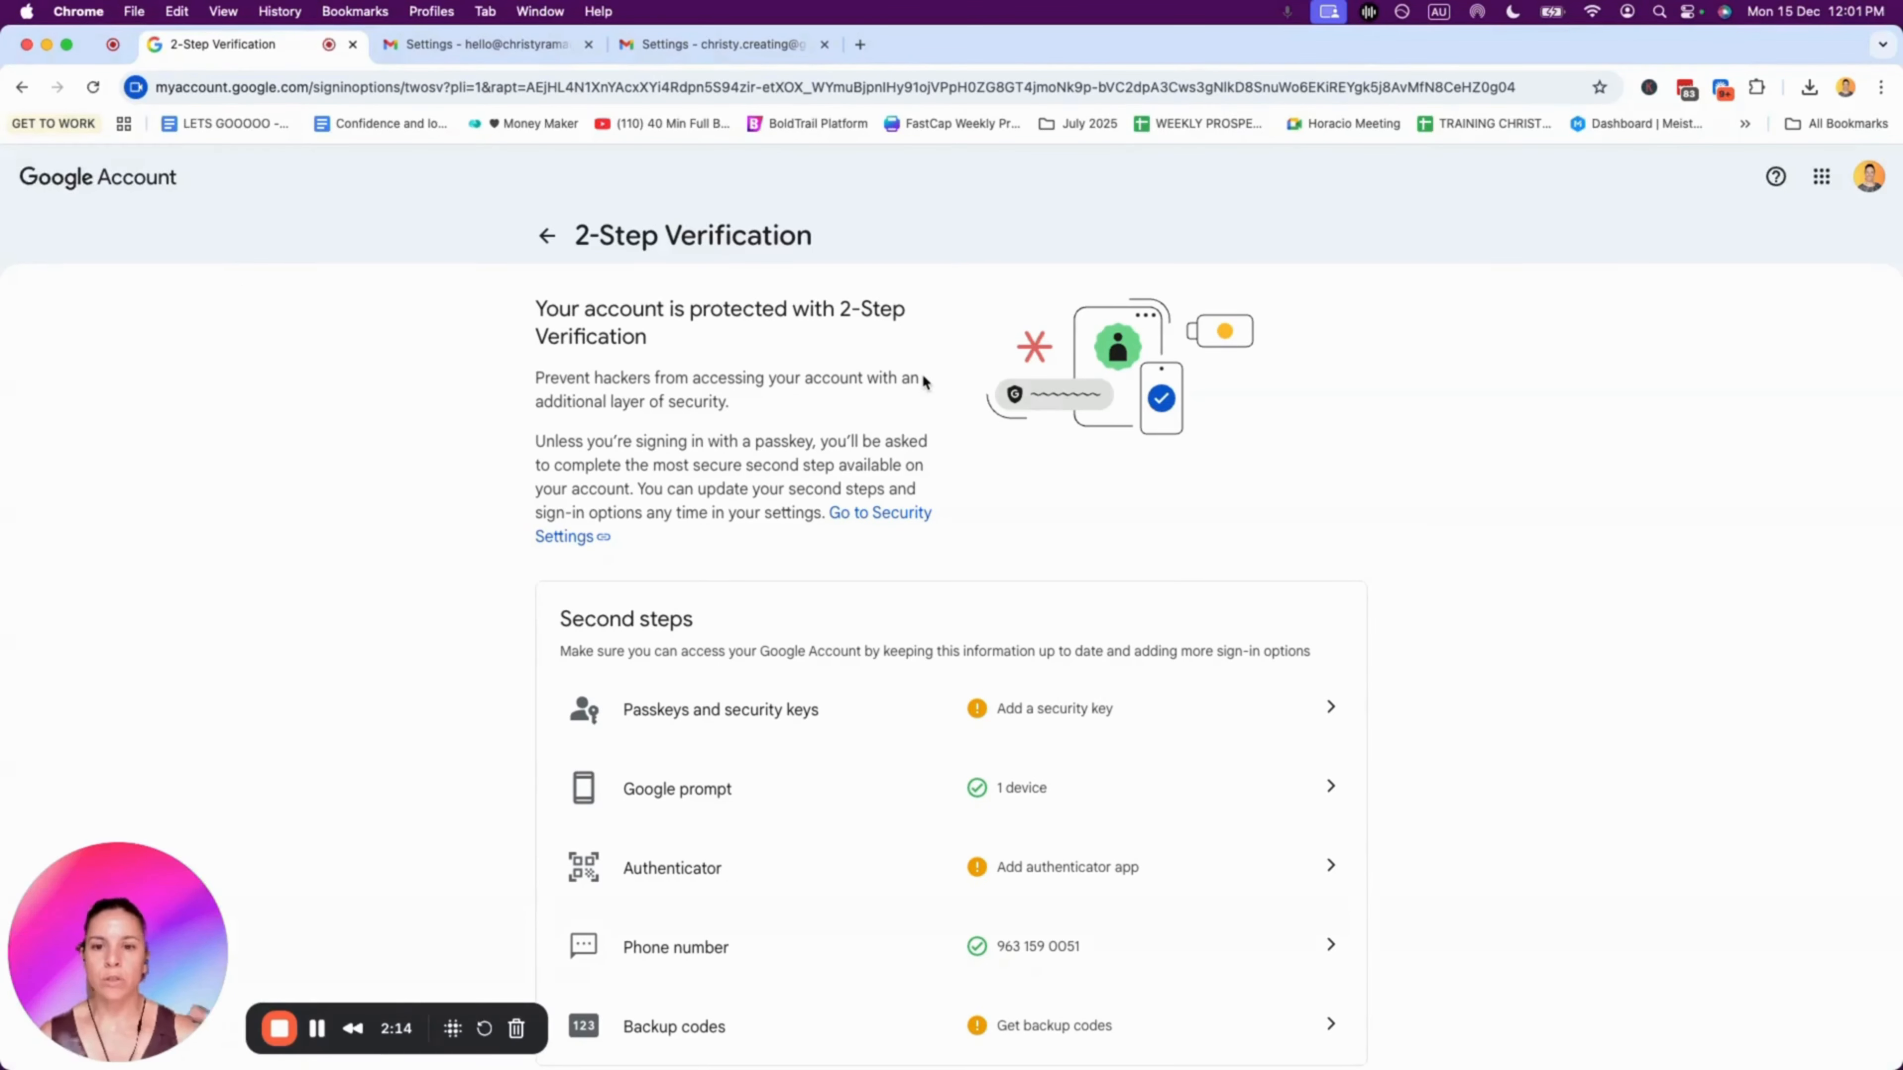
scroll(925, 382, "down", 5)
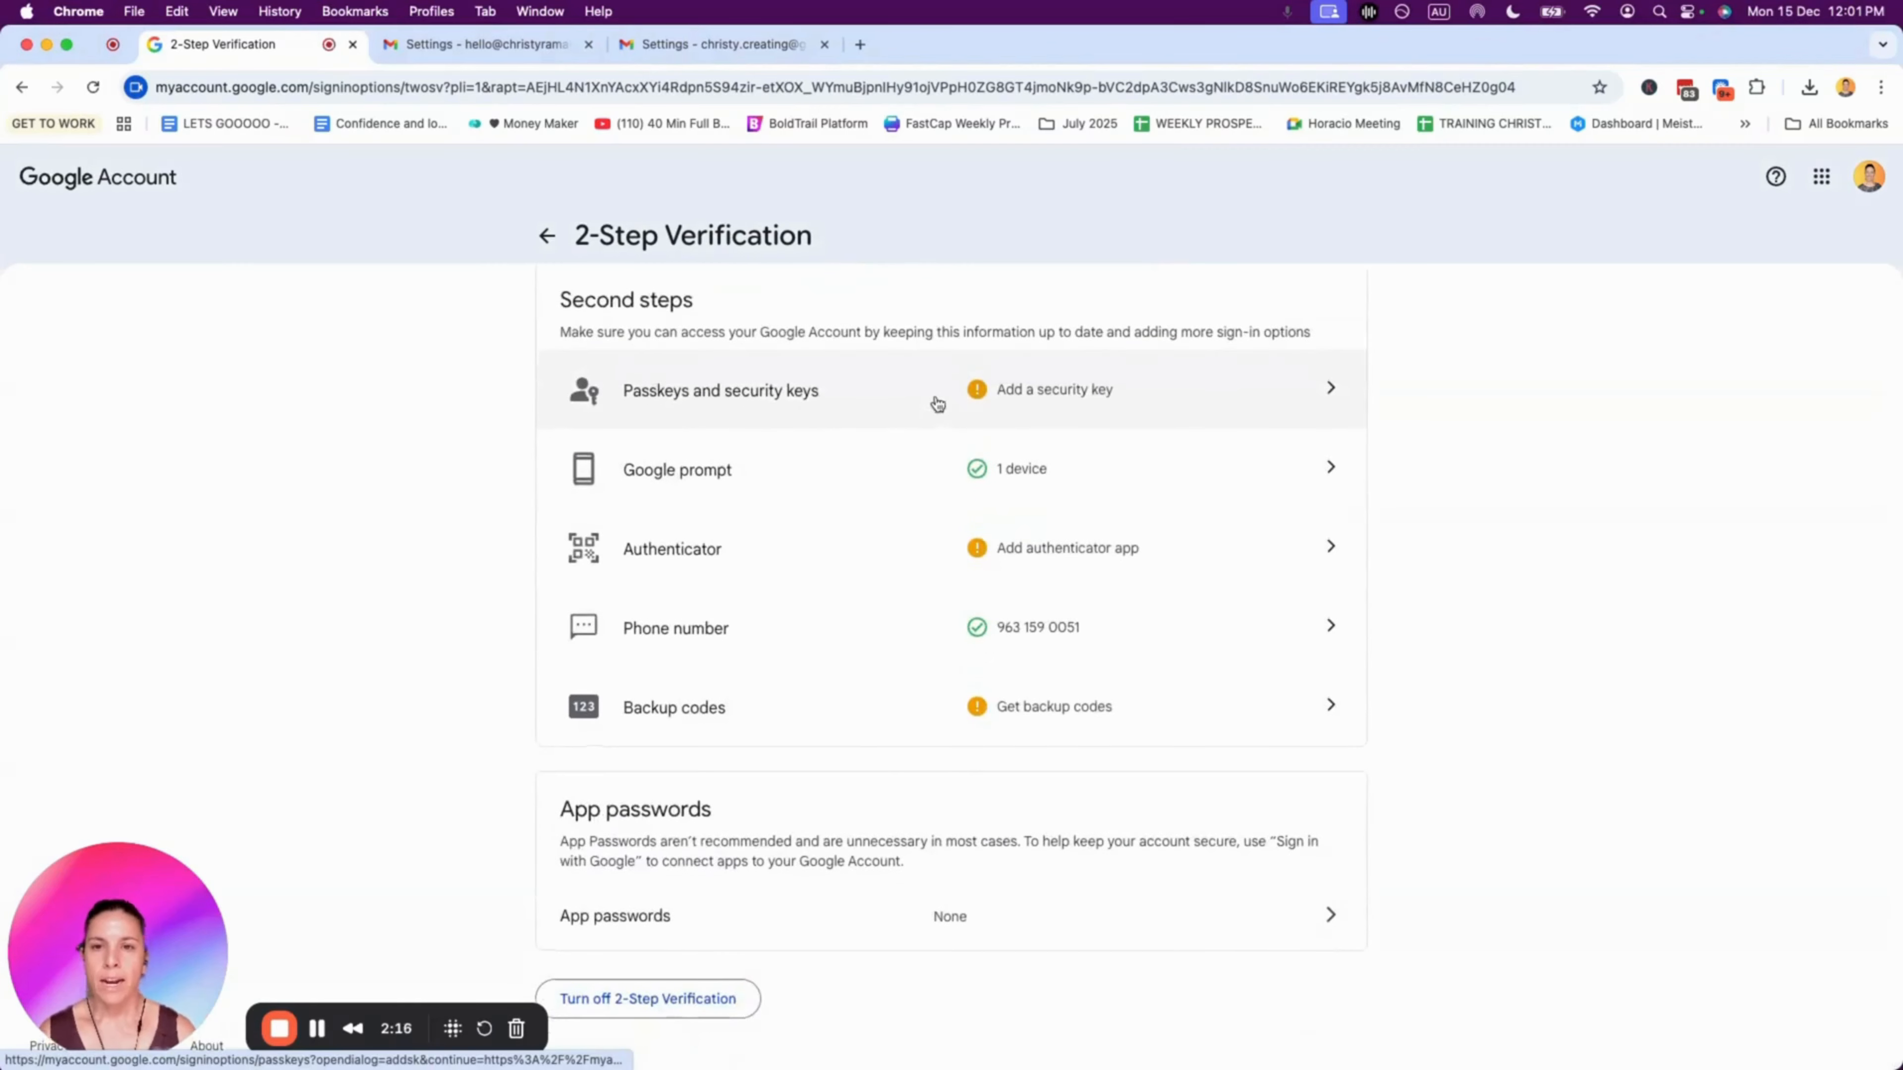
scroll(936, 398, "up", 5)
scroll(935, 398, "down", 1)
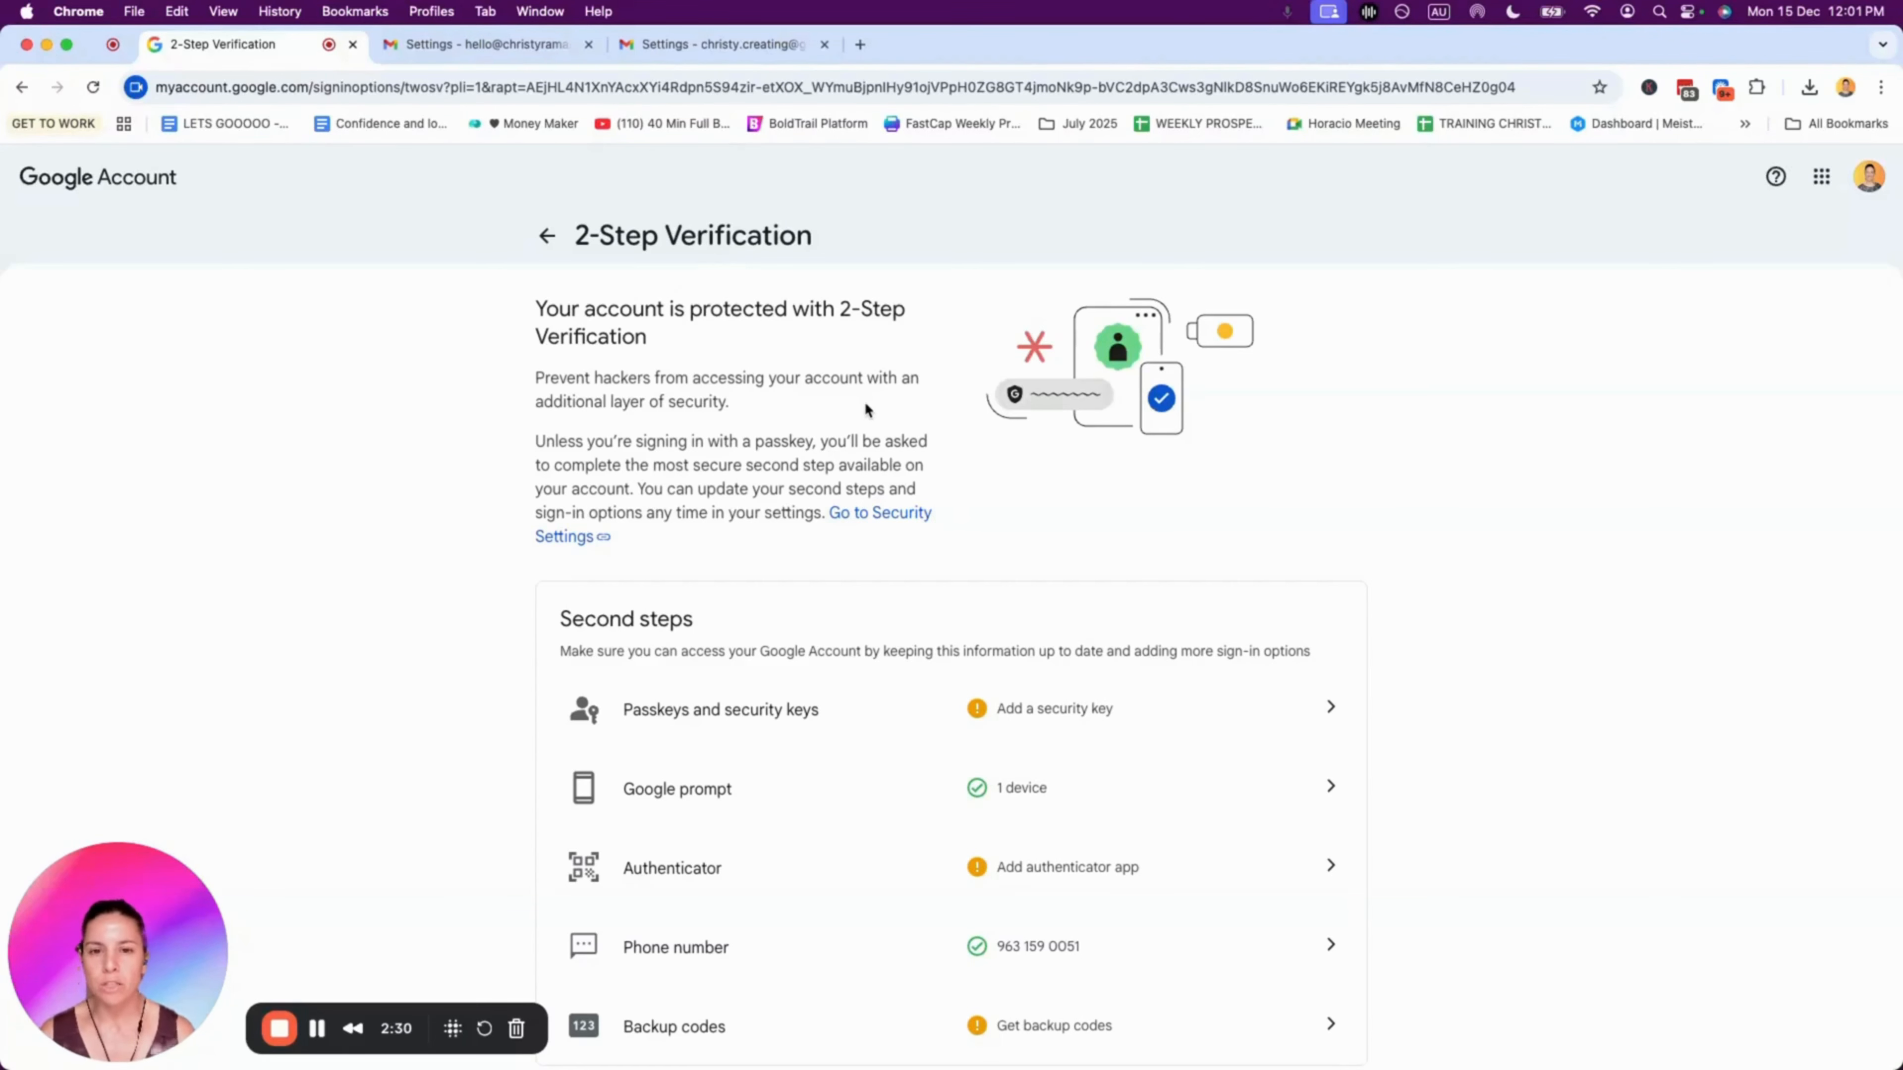
Step: Reopen 2-Step Verification to the empty App passwords section, then bring the Gmail SMTP popup forward
left_click(547, 235)
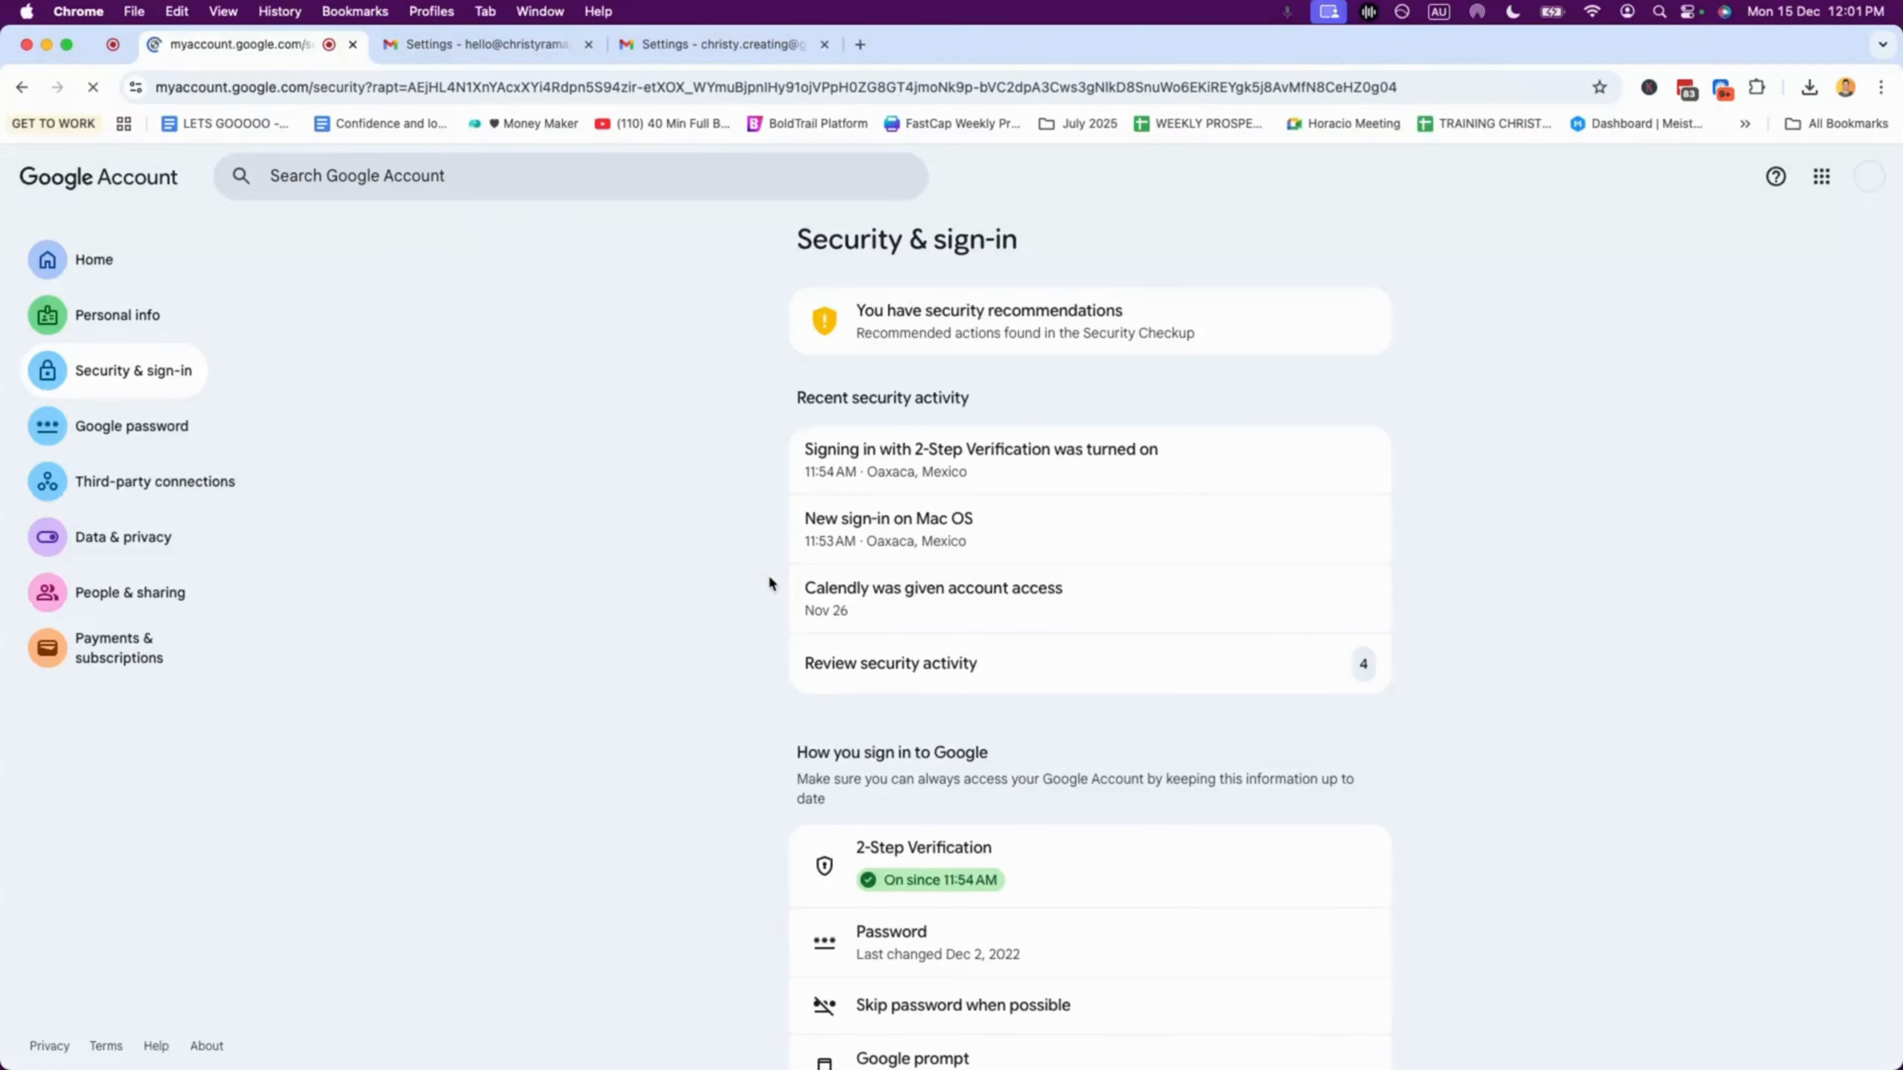
scroll(1022, 741, "down", 3)
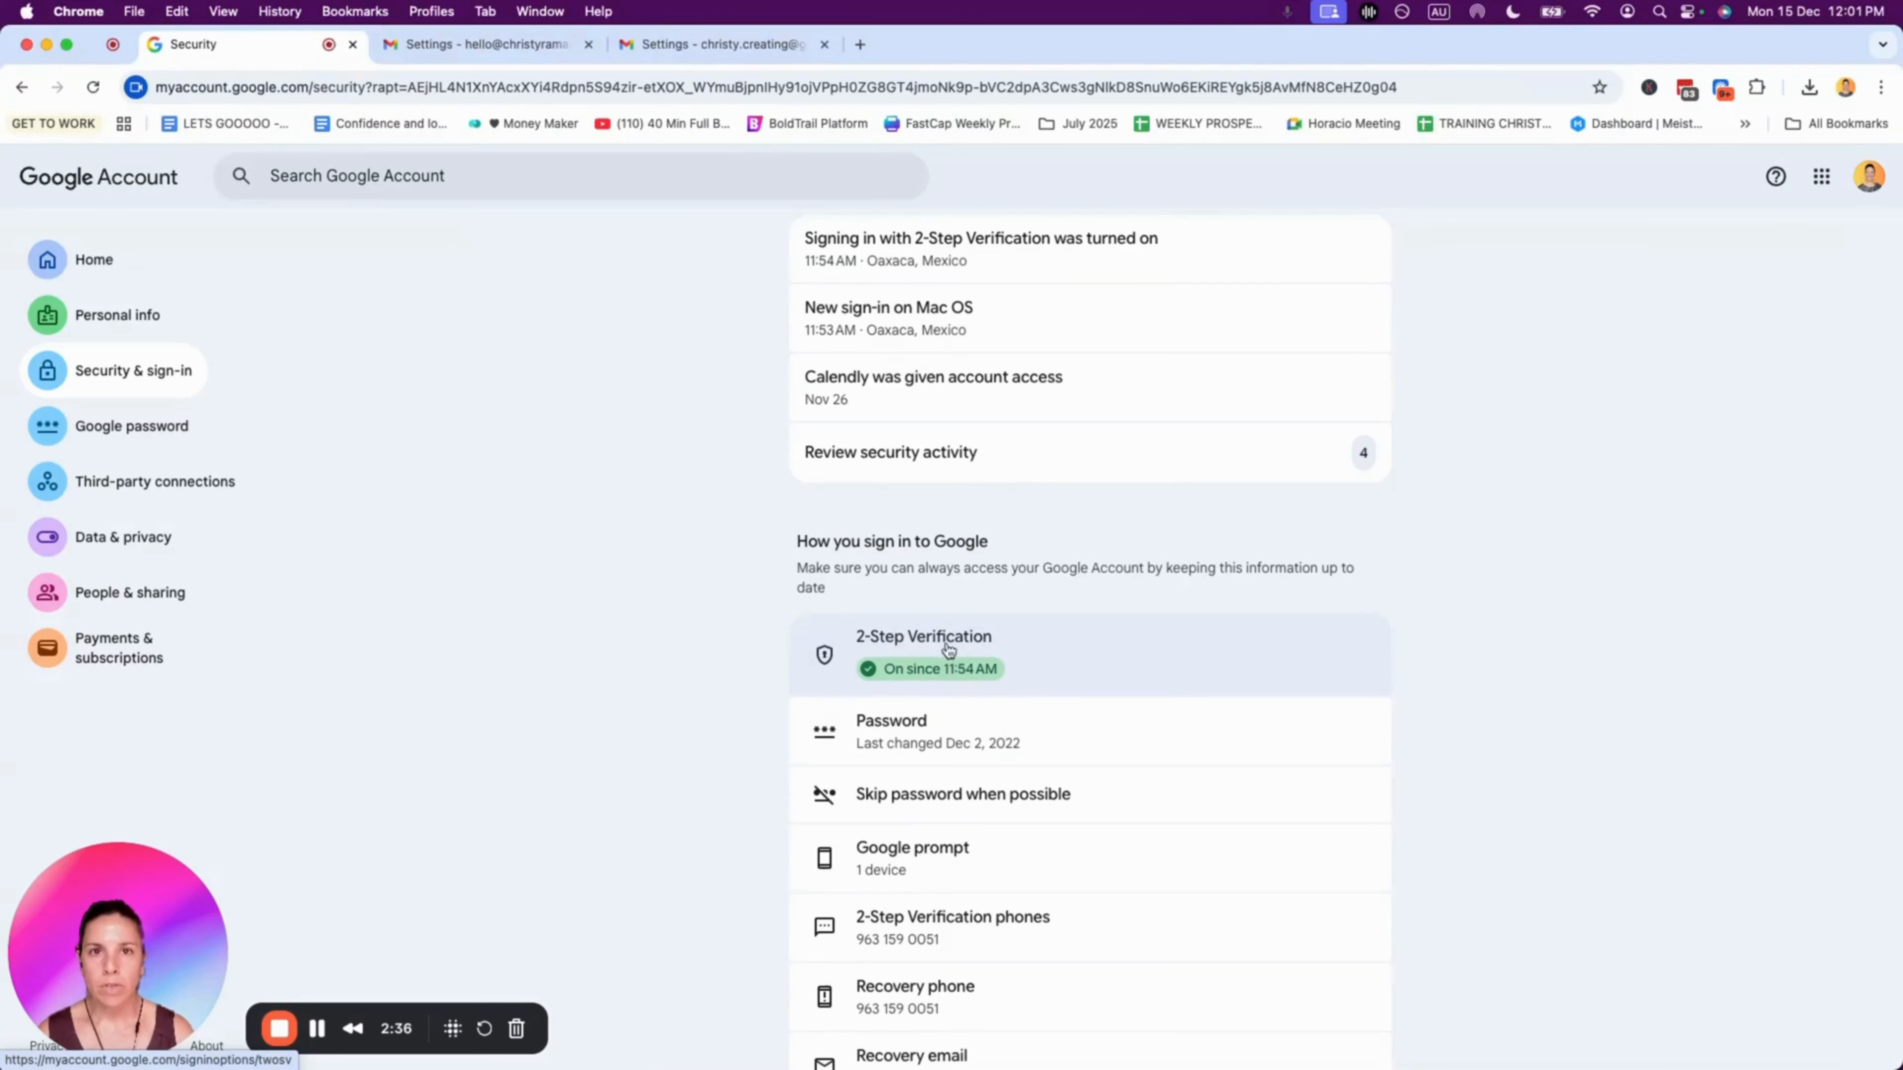
scroll(950, 649, "down", 3)
left_click(933, 440)
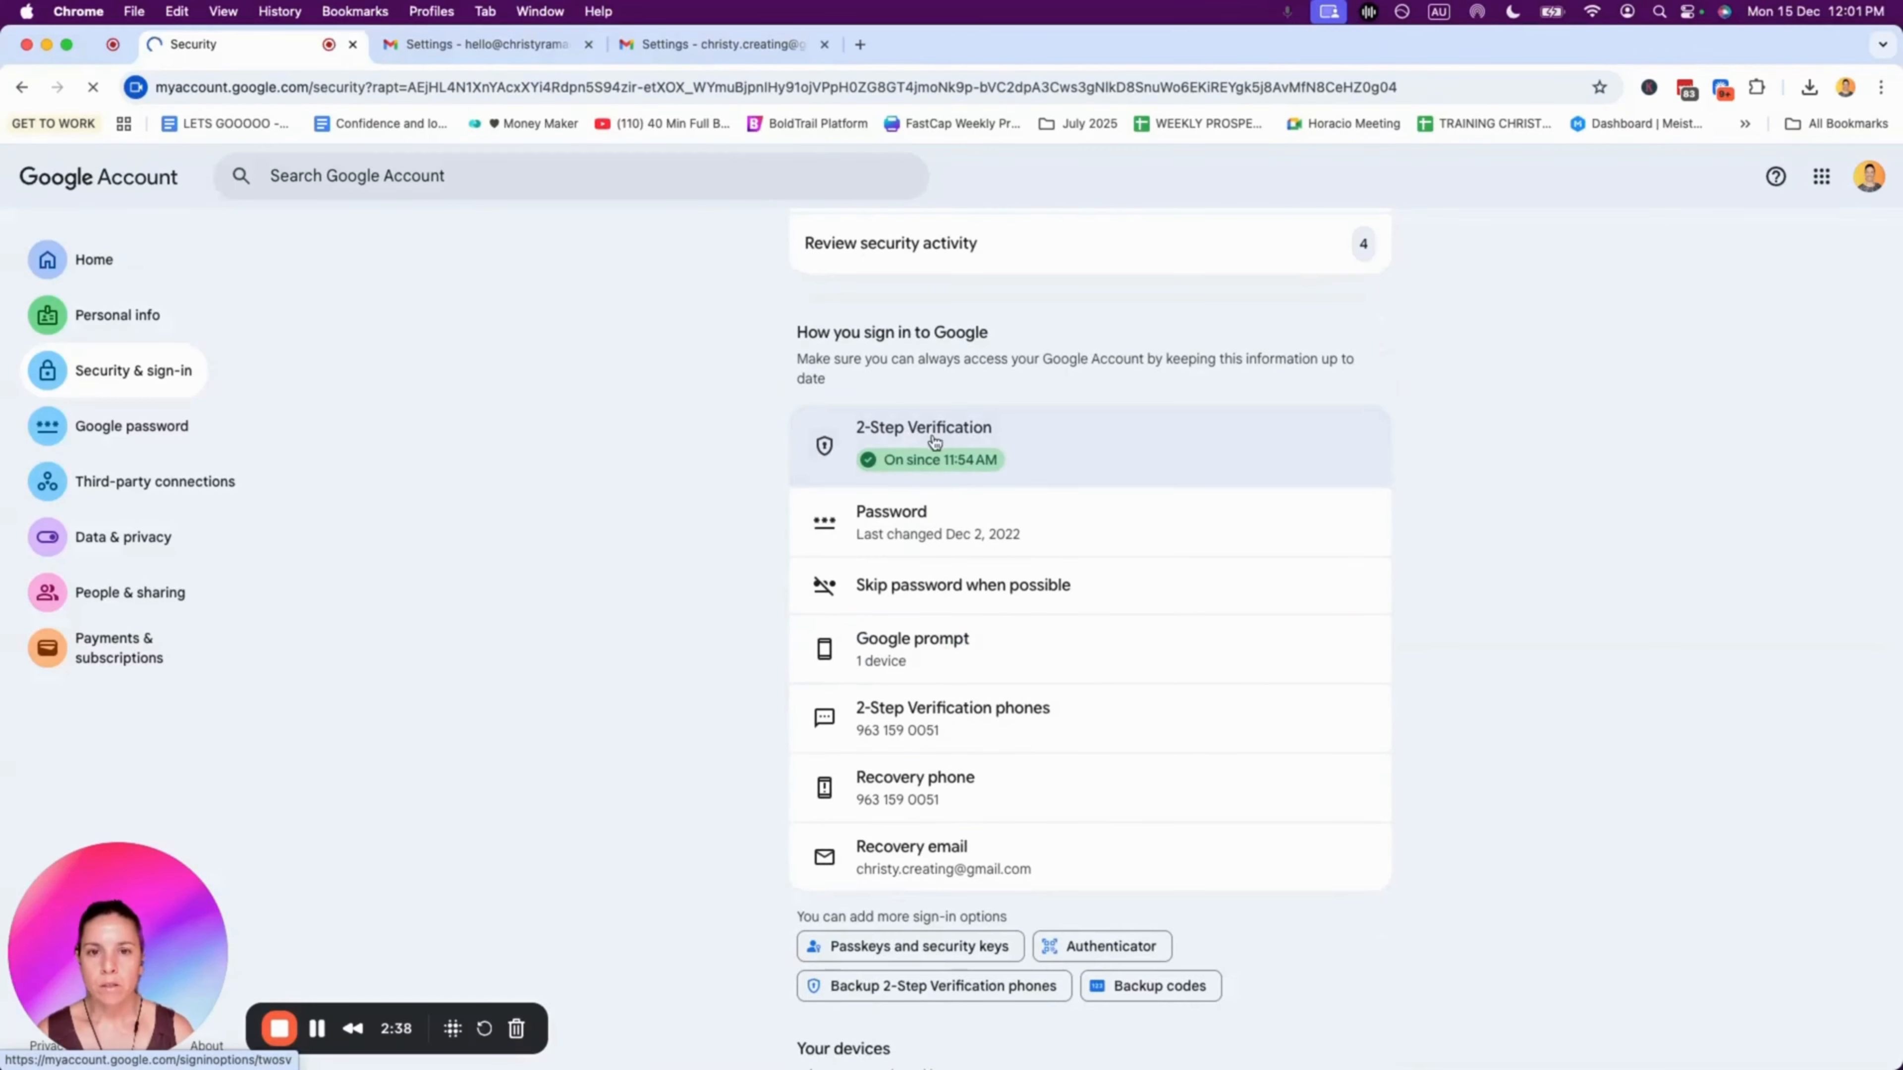
scroll(951, 457, "down", 5)
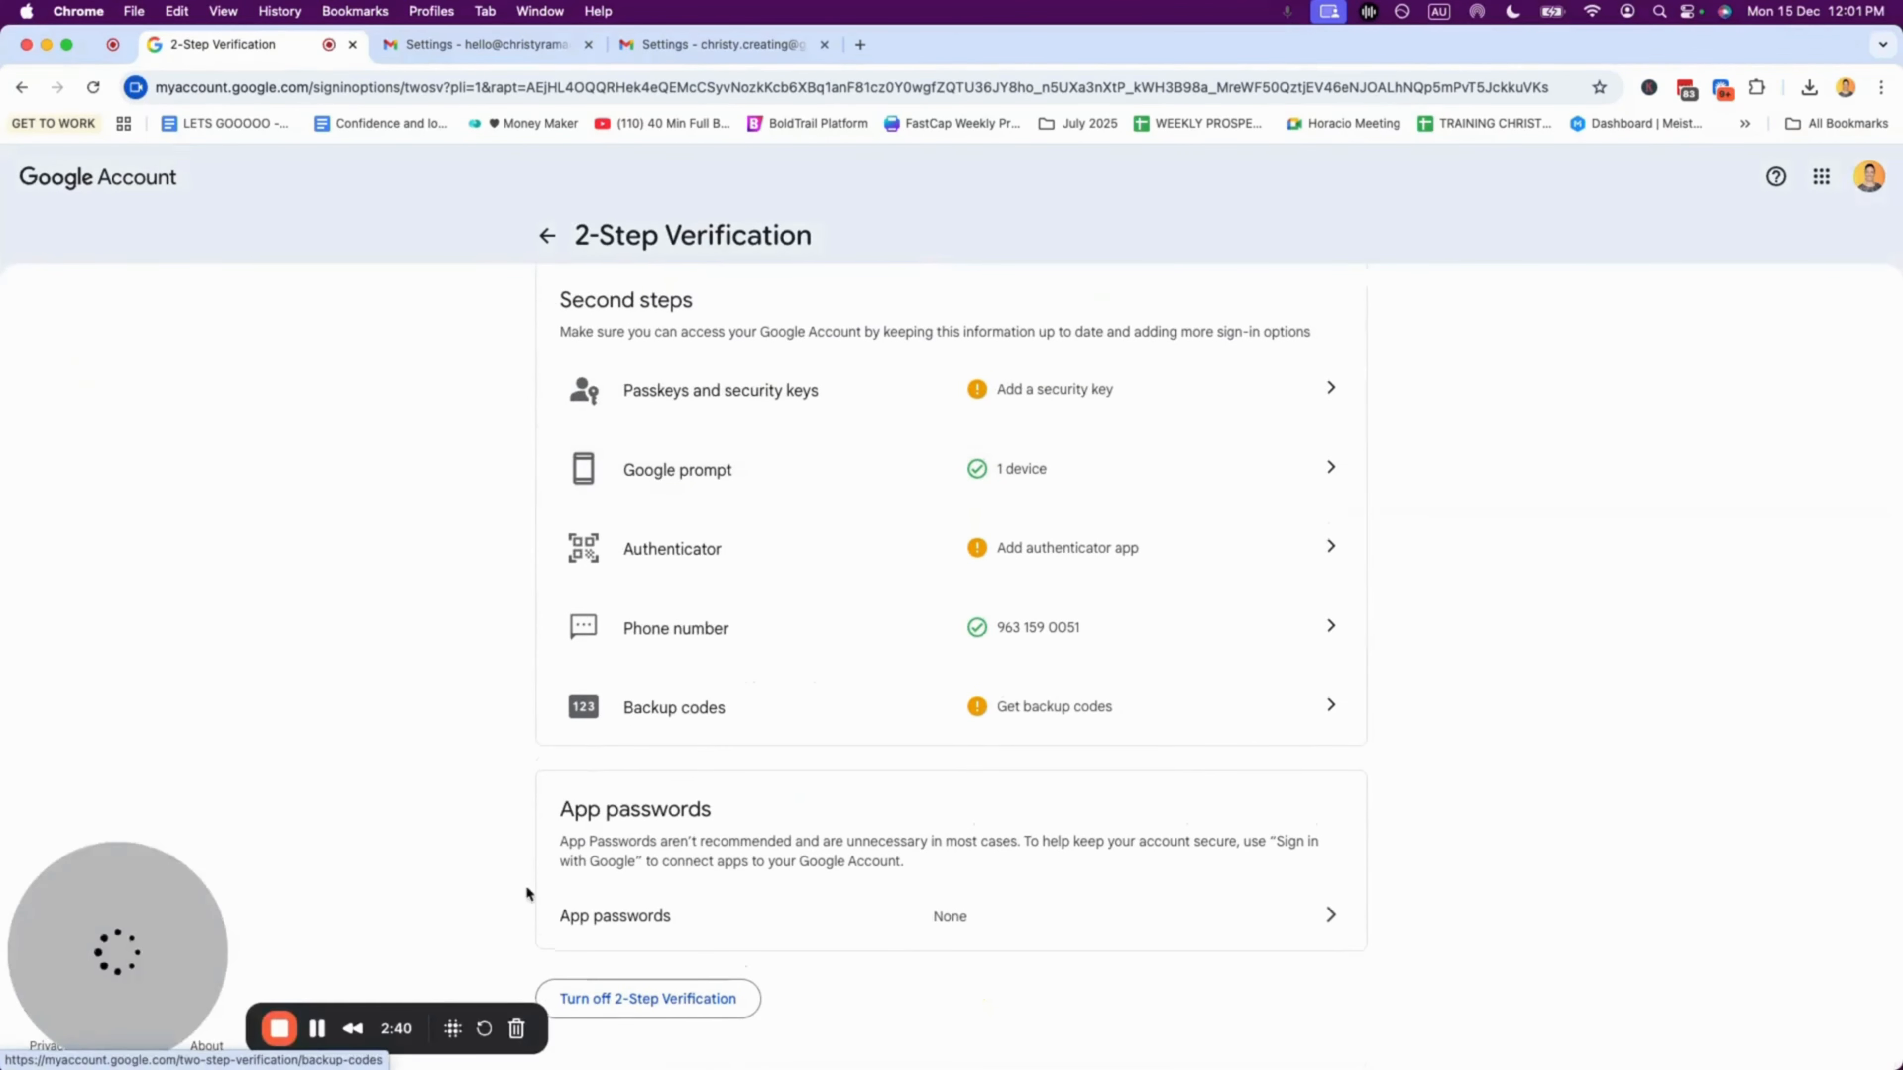
left_click_drag(561, 807, 799, 802)
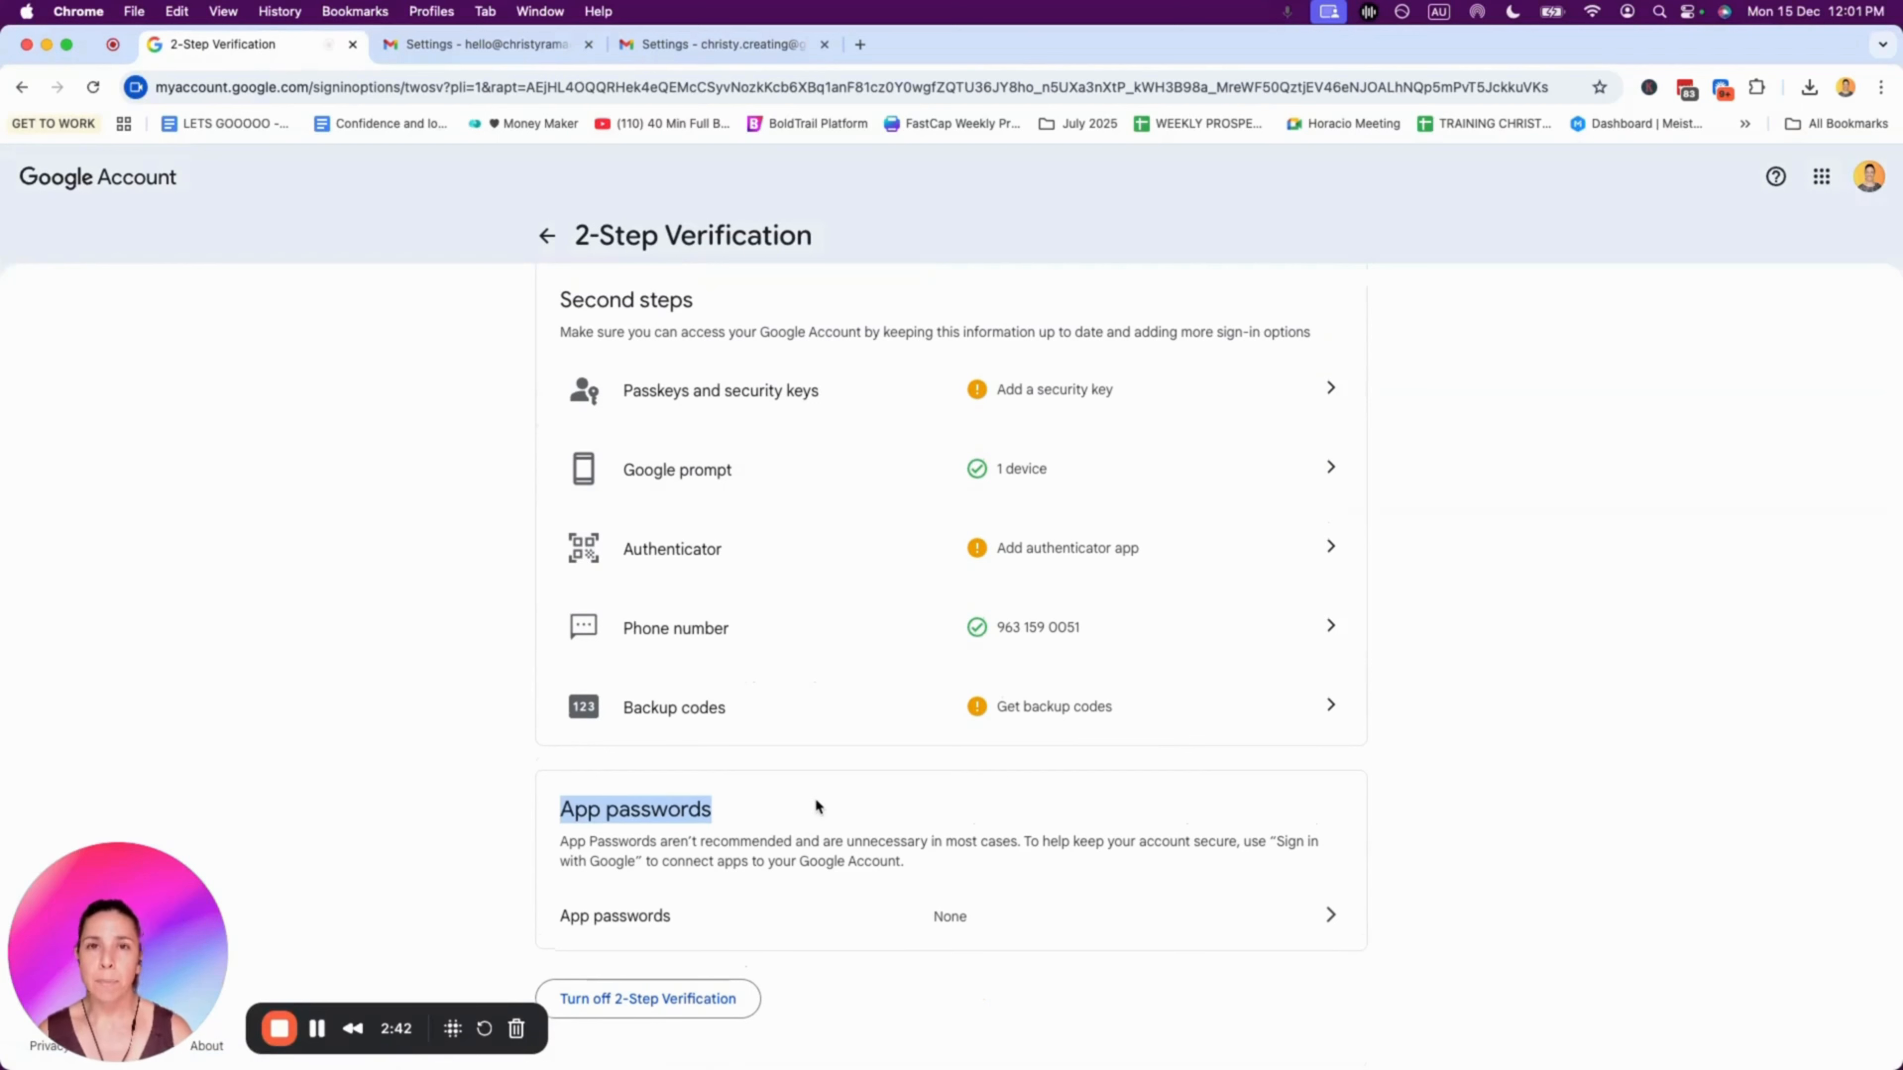
left_click(816, 807)
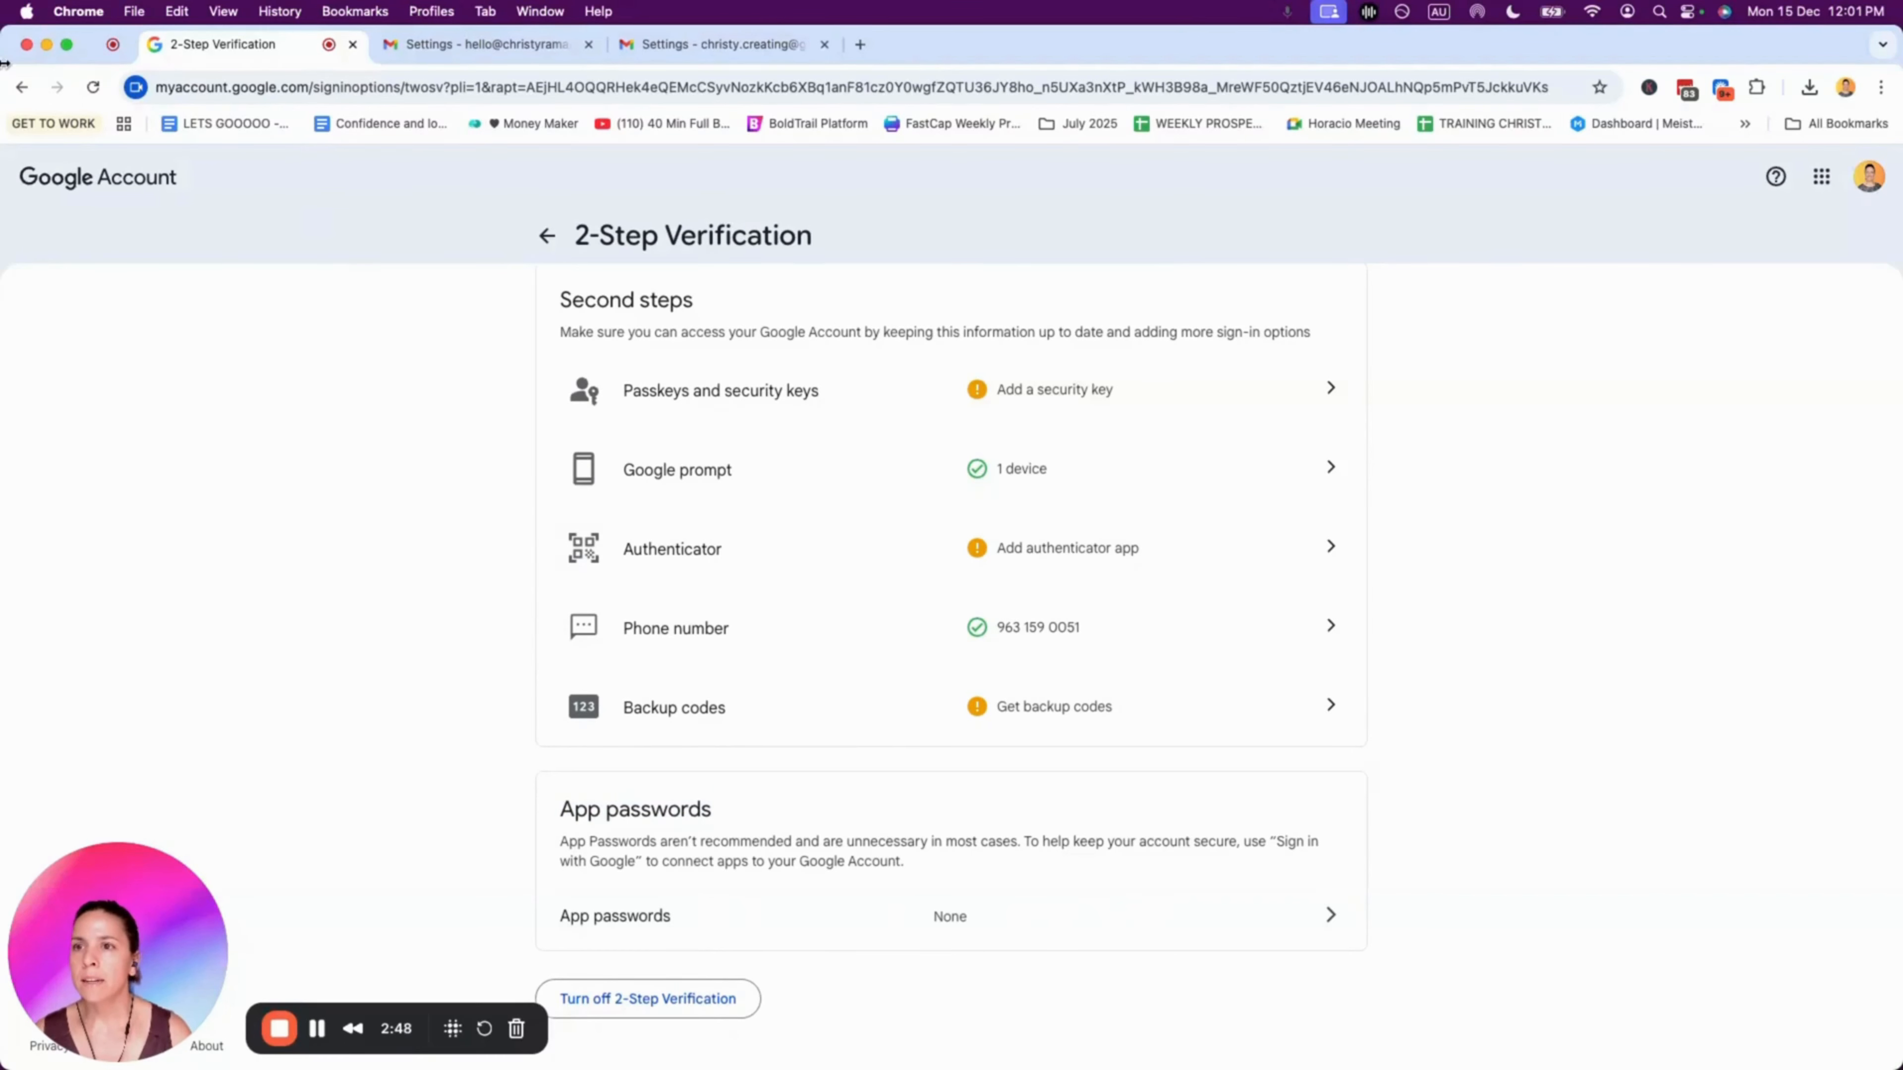
left_click_drag(5, 65, 267, 64)
left_click(140, 46)
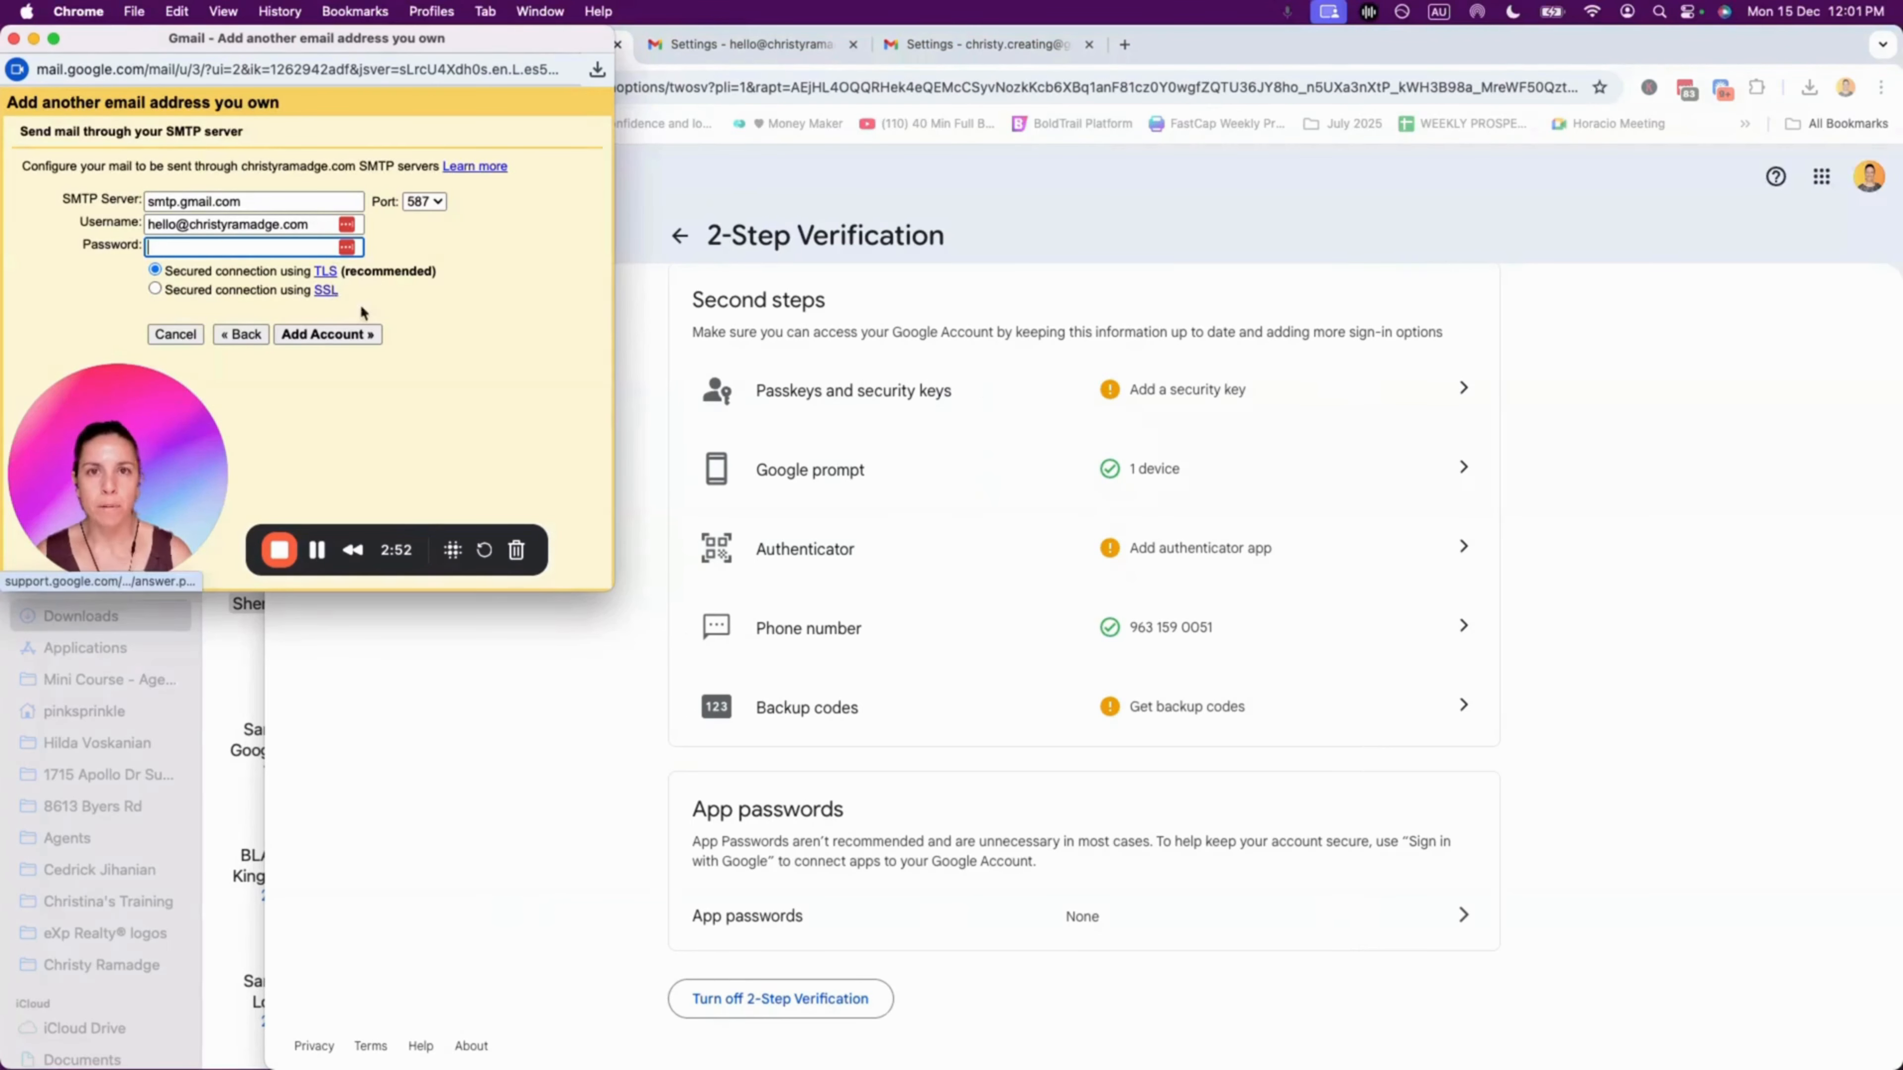
Step: Bring the 2-Step Verification page back in front and maximize the browser window
left_click(643, 674)
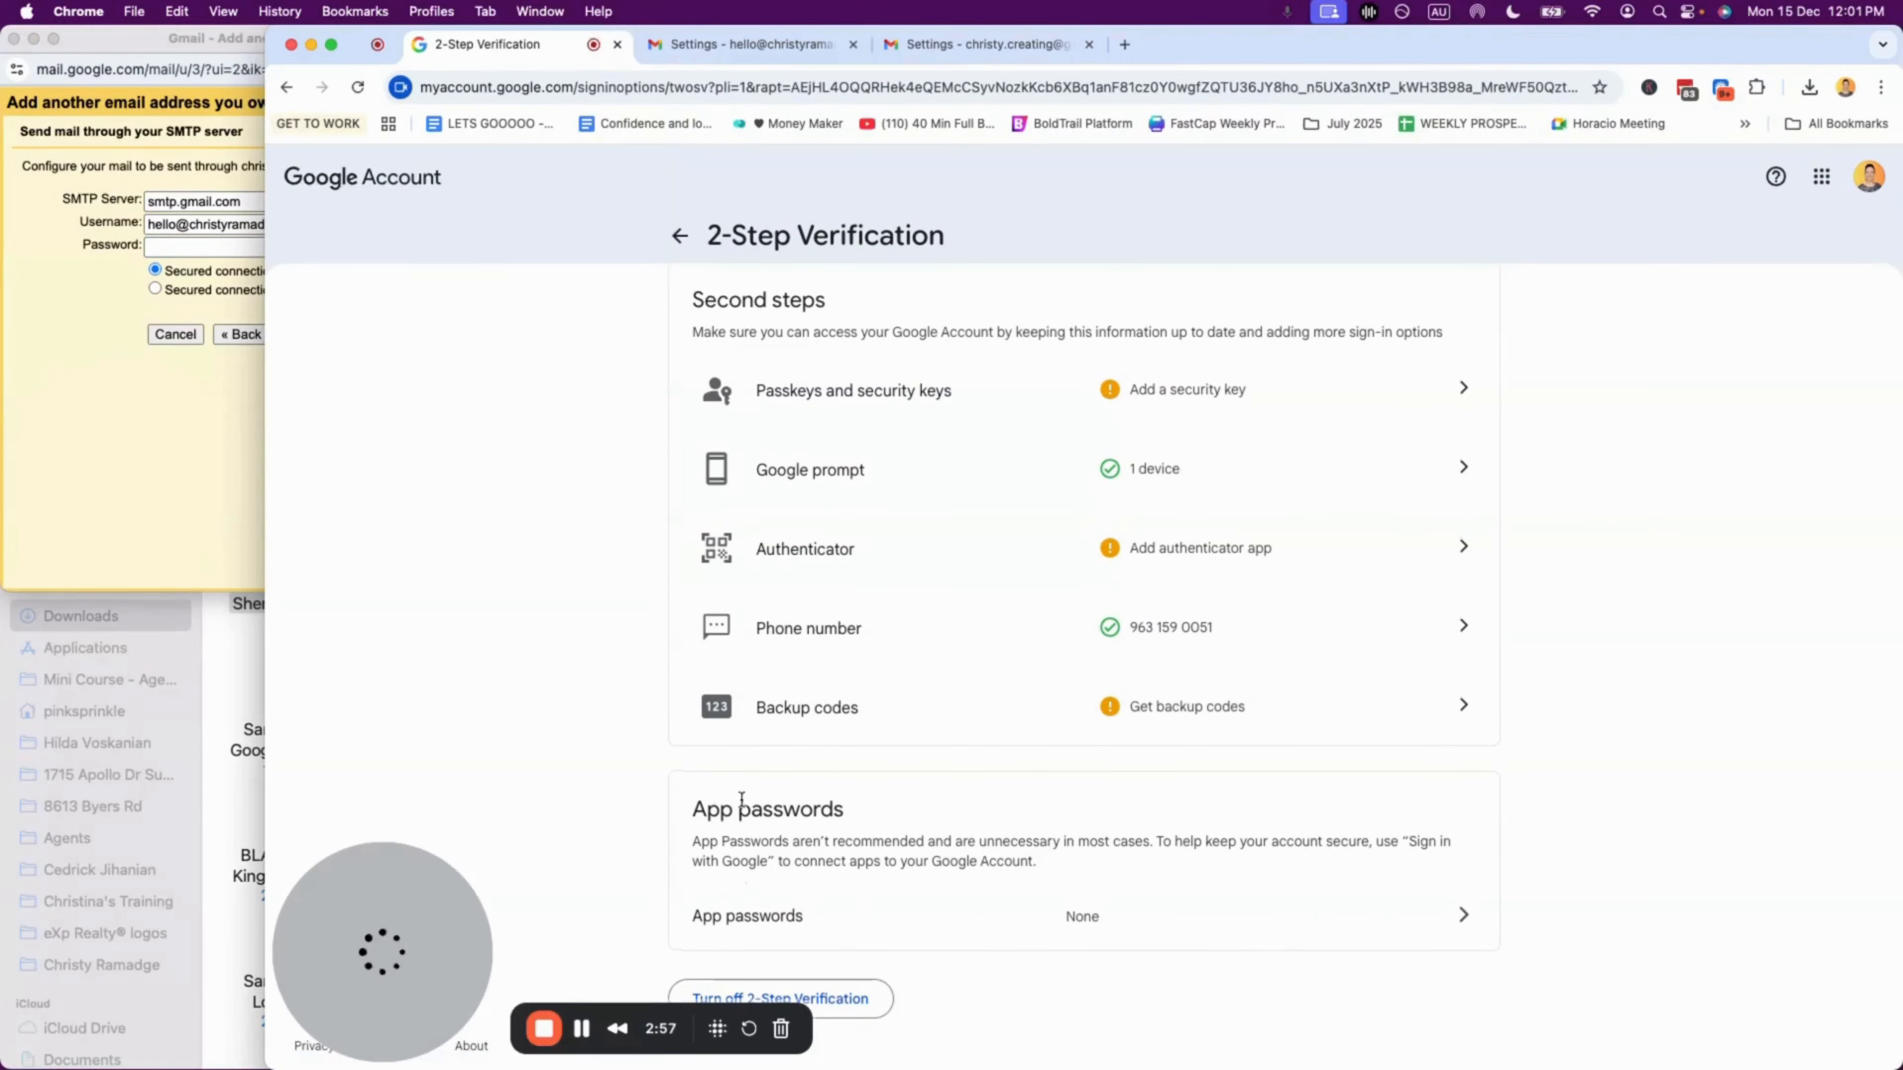
double_click(1530, 37)
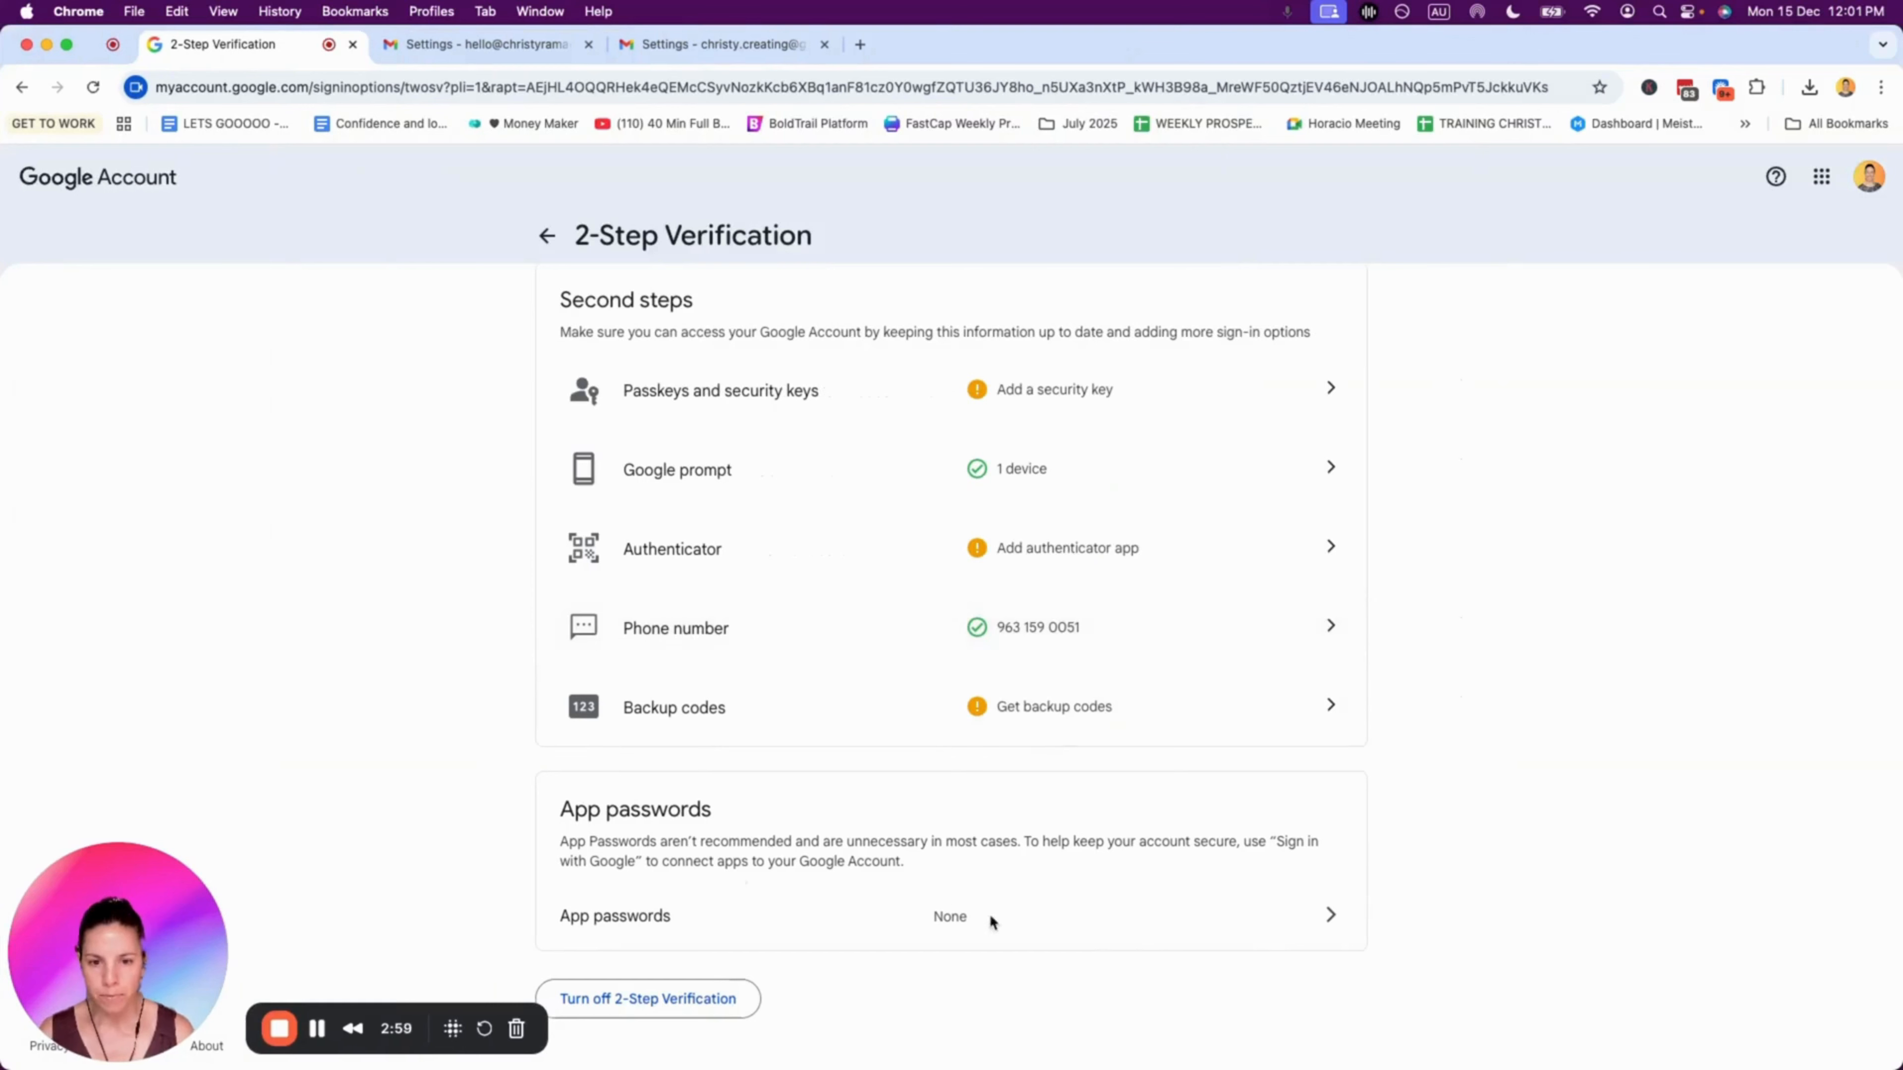
Step: Create an app password named 'Gmail' and select the generated 16-character password
left_click(1328, 915)
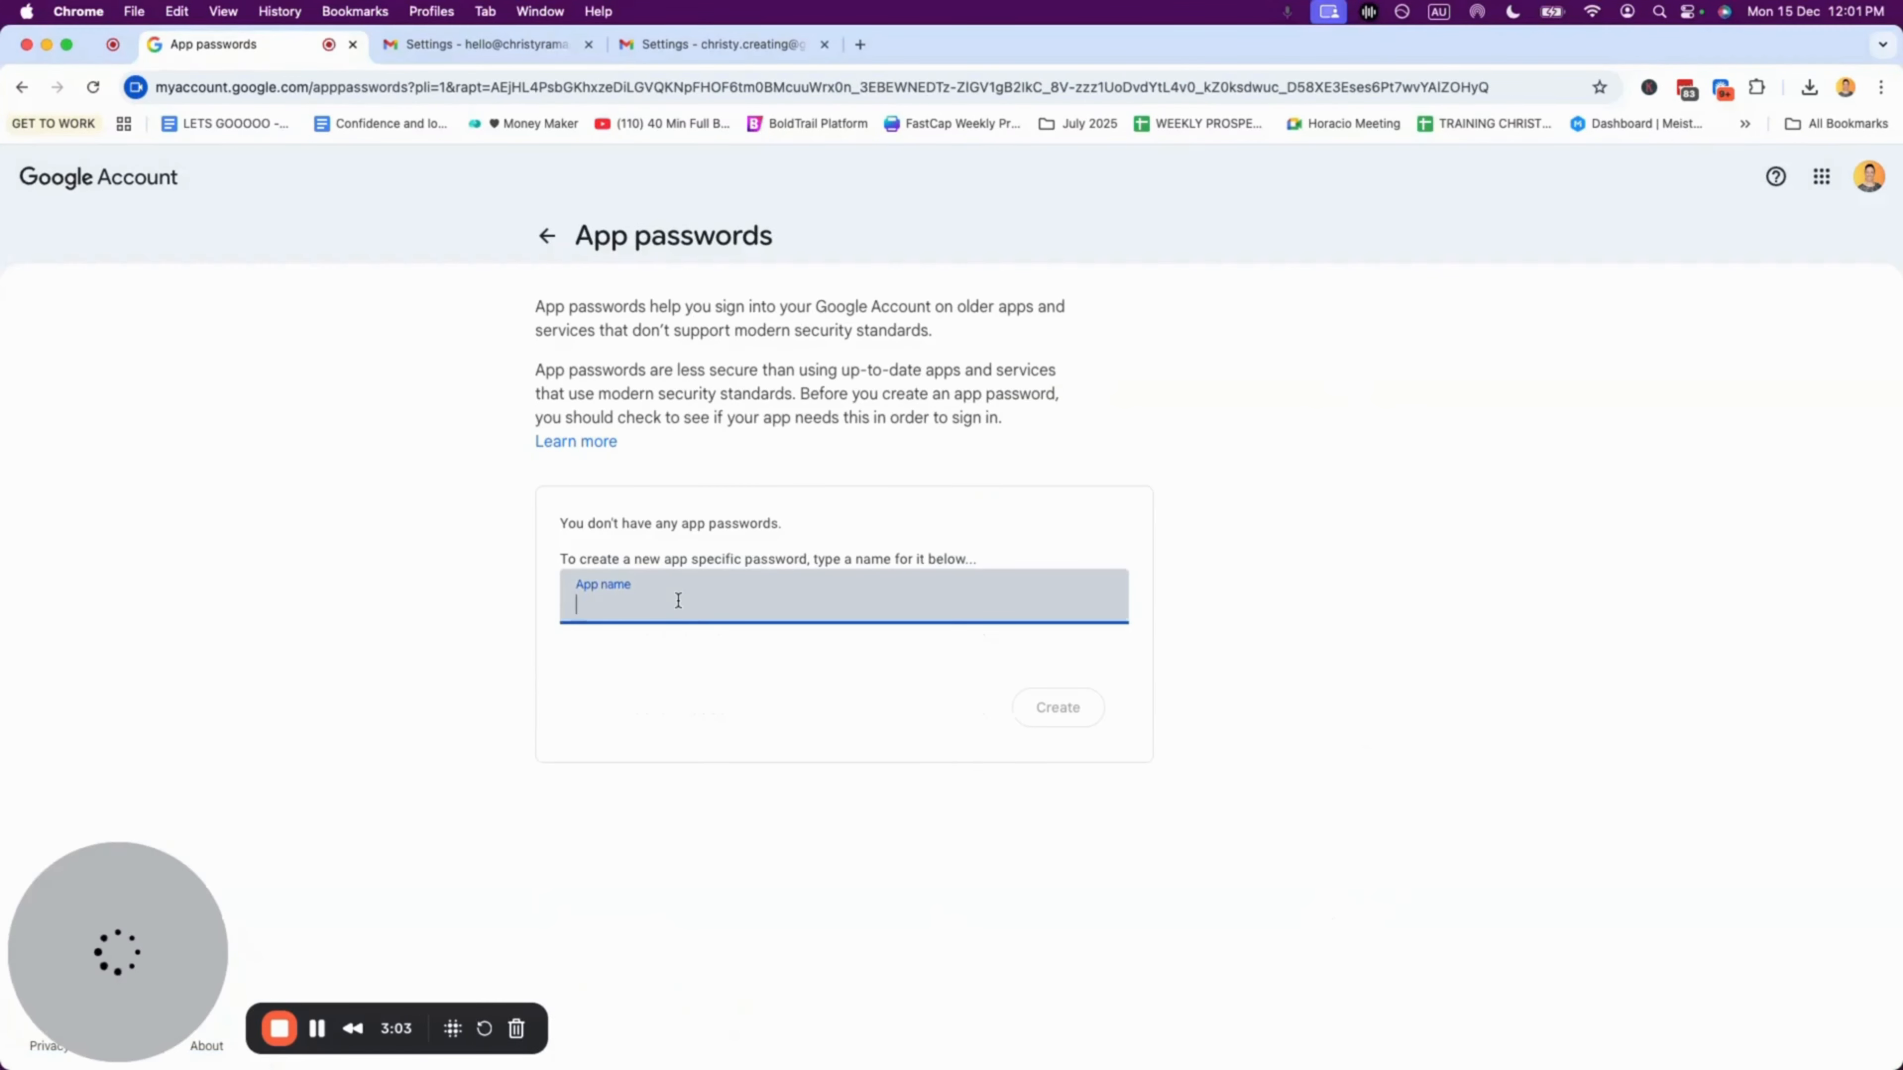
type("Gmail")
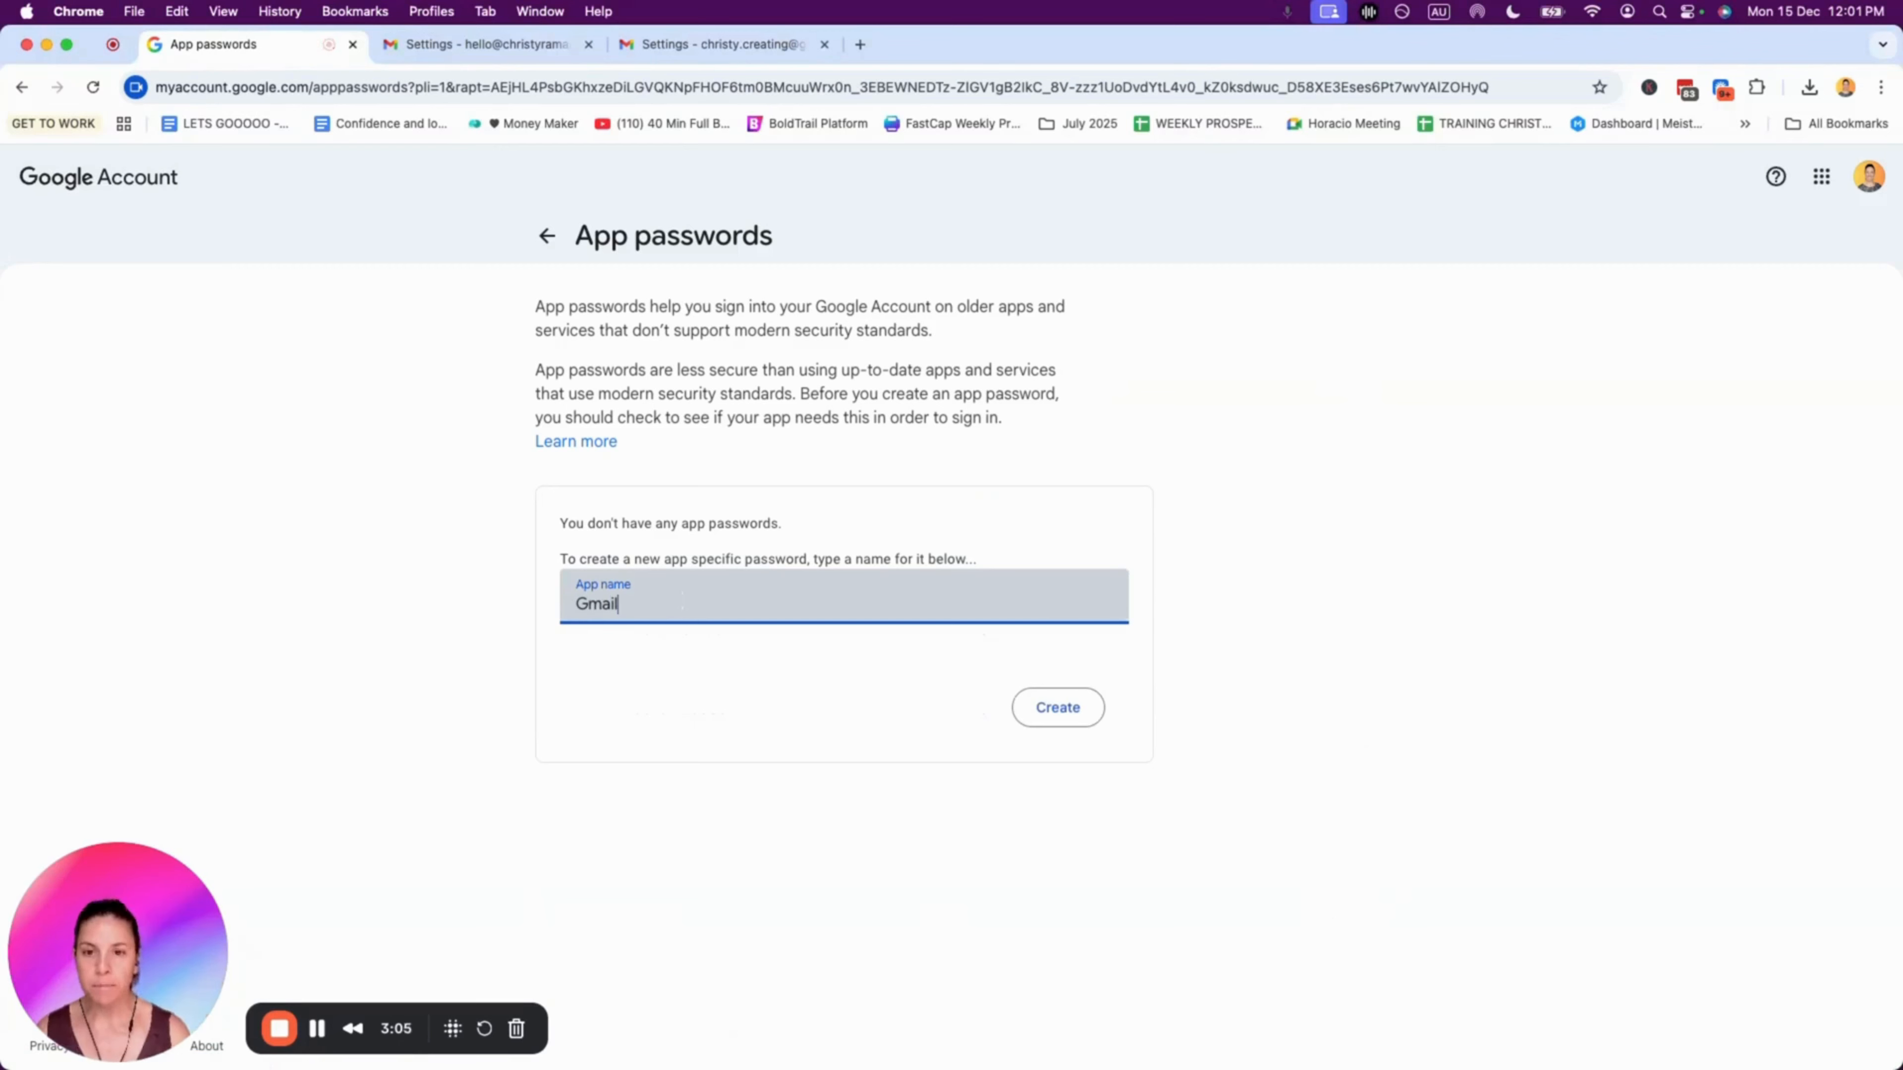
left_click(1058, 707)
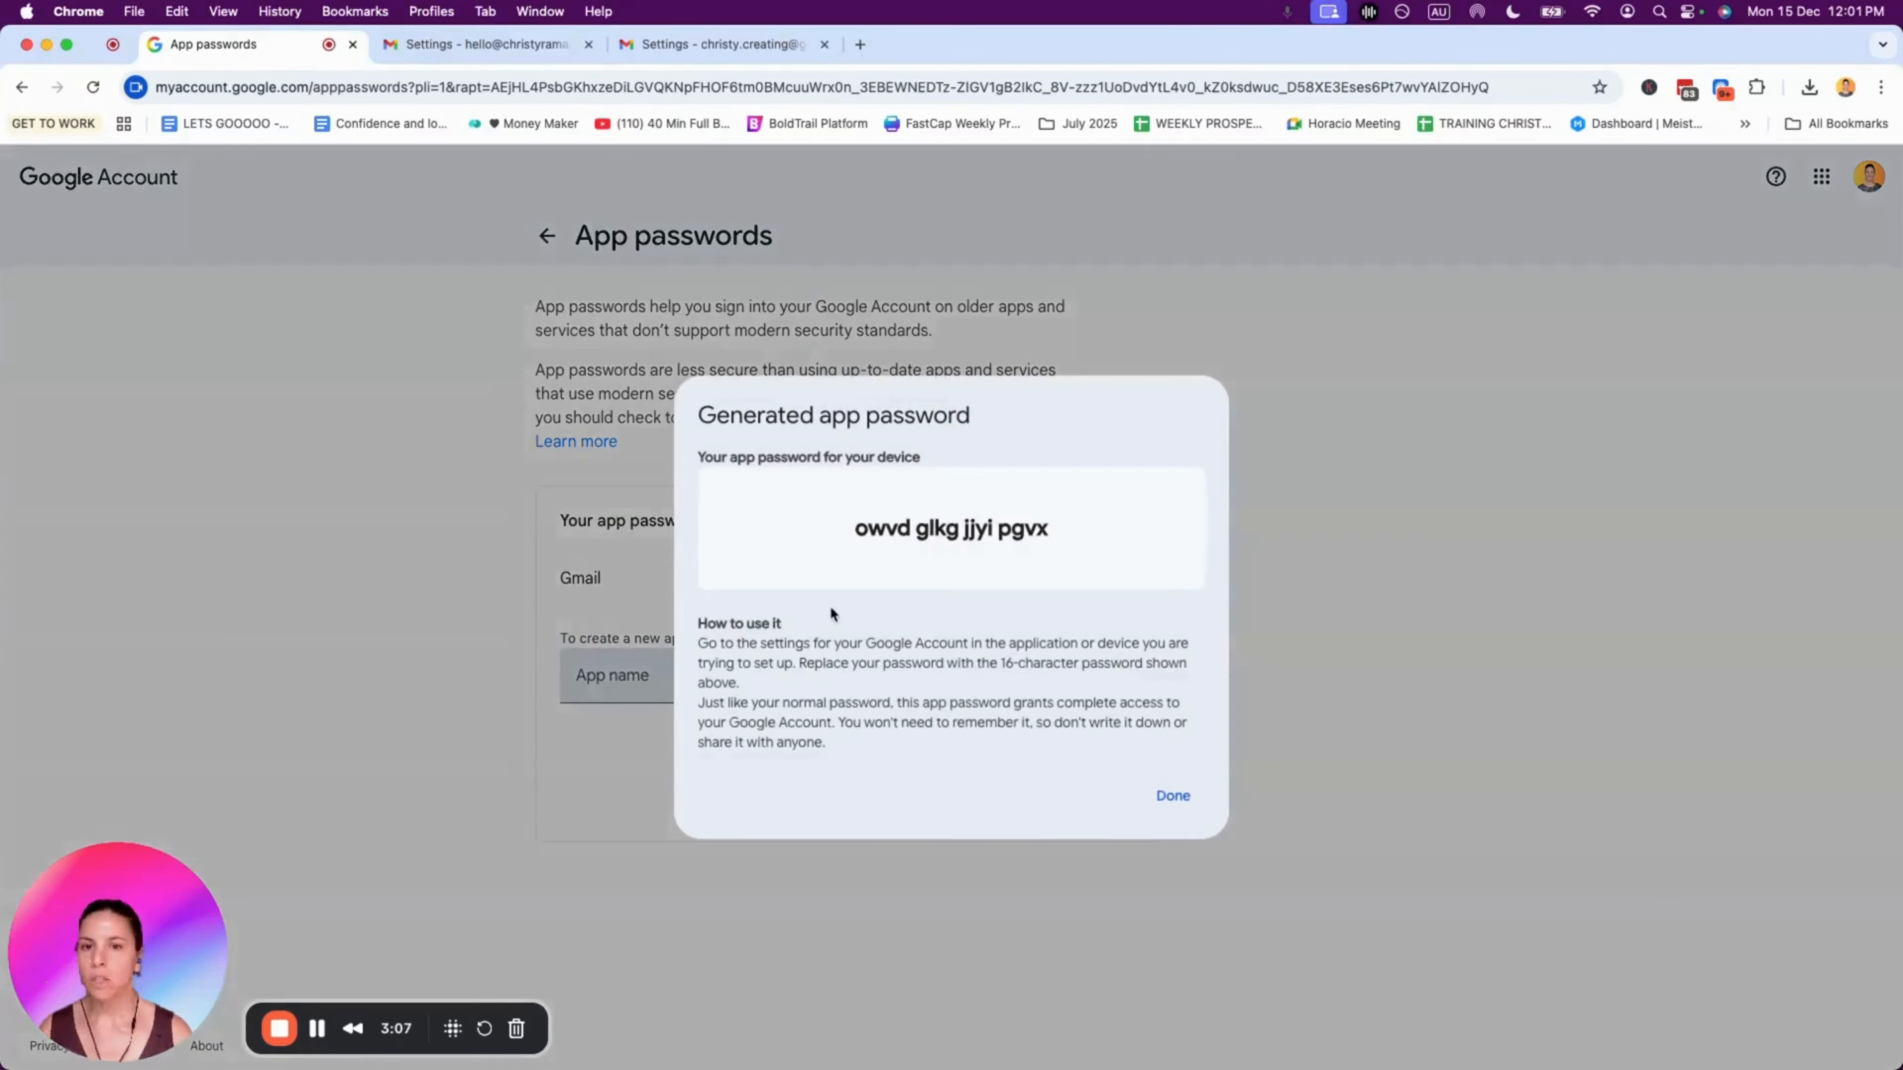
left_click_drag(852, 529, 1060, 531)
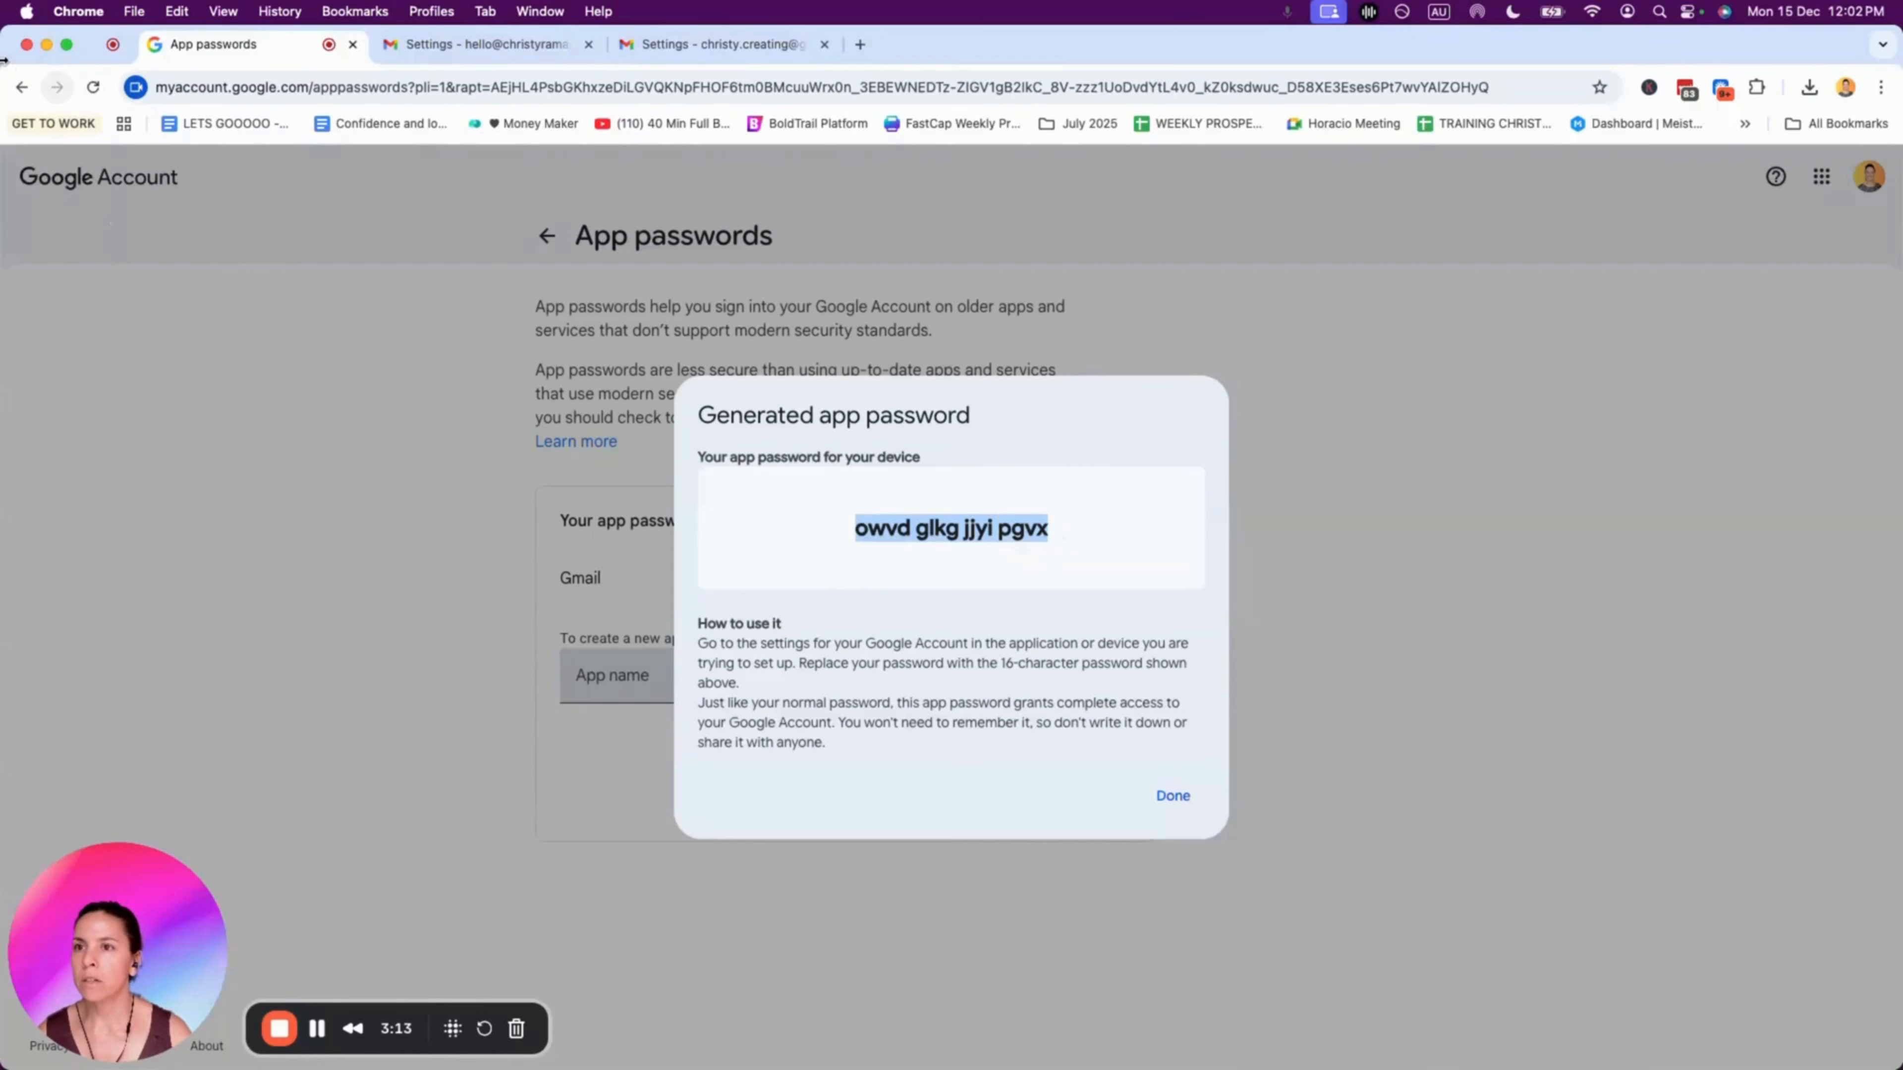
Step: Paste the app password into the SMTP Password field, add the account, and dismiss LastPass
left_click_drag(22, 63, 177, 60)
left_click(123, 36)
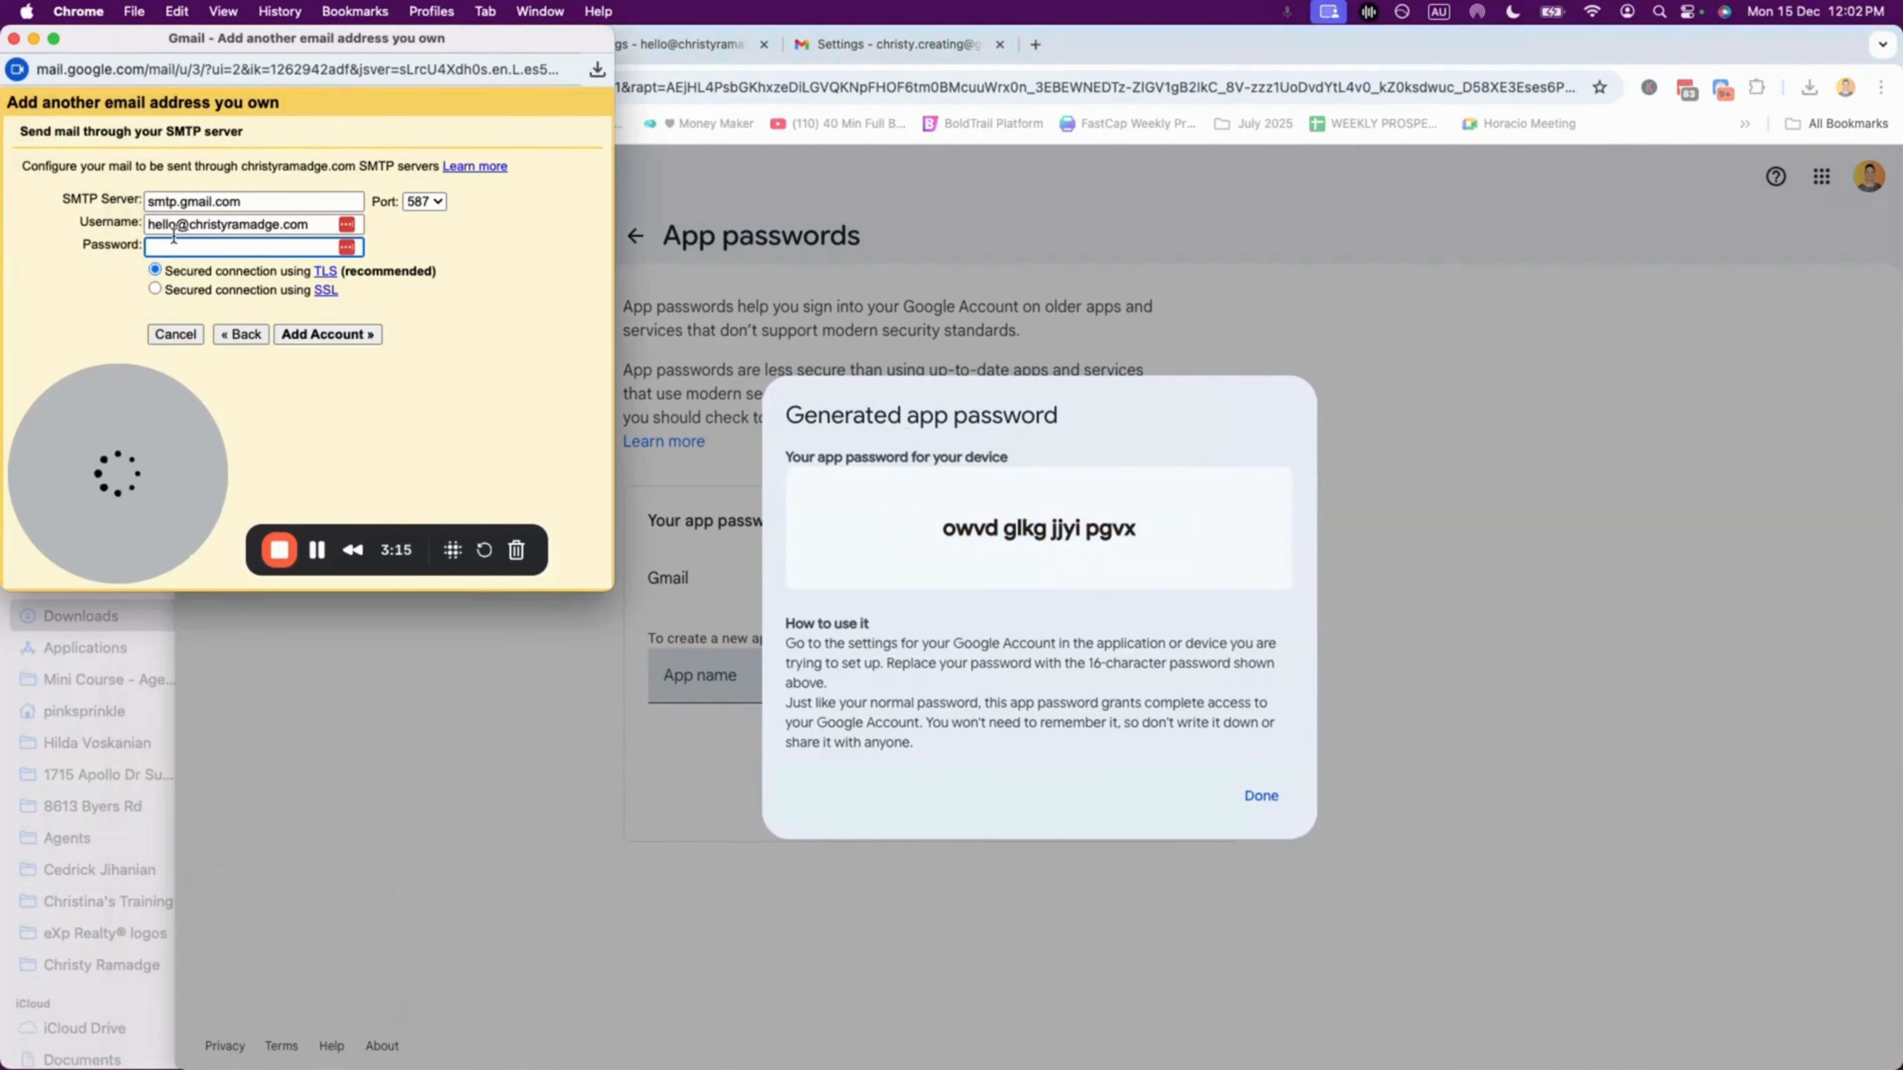
key("super+v")
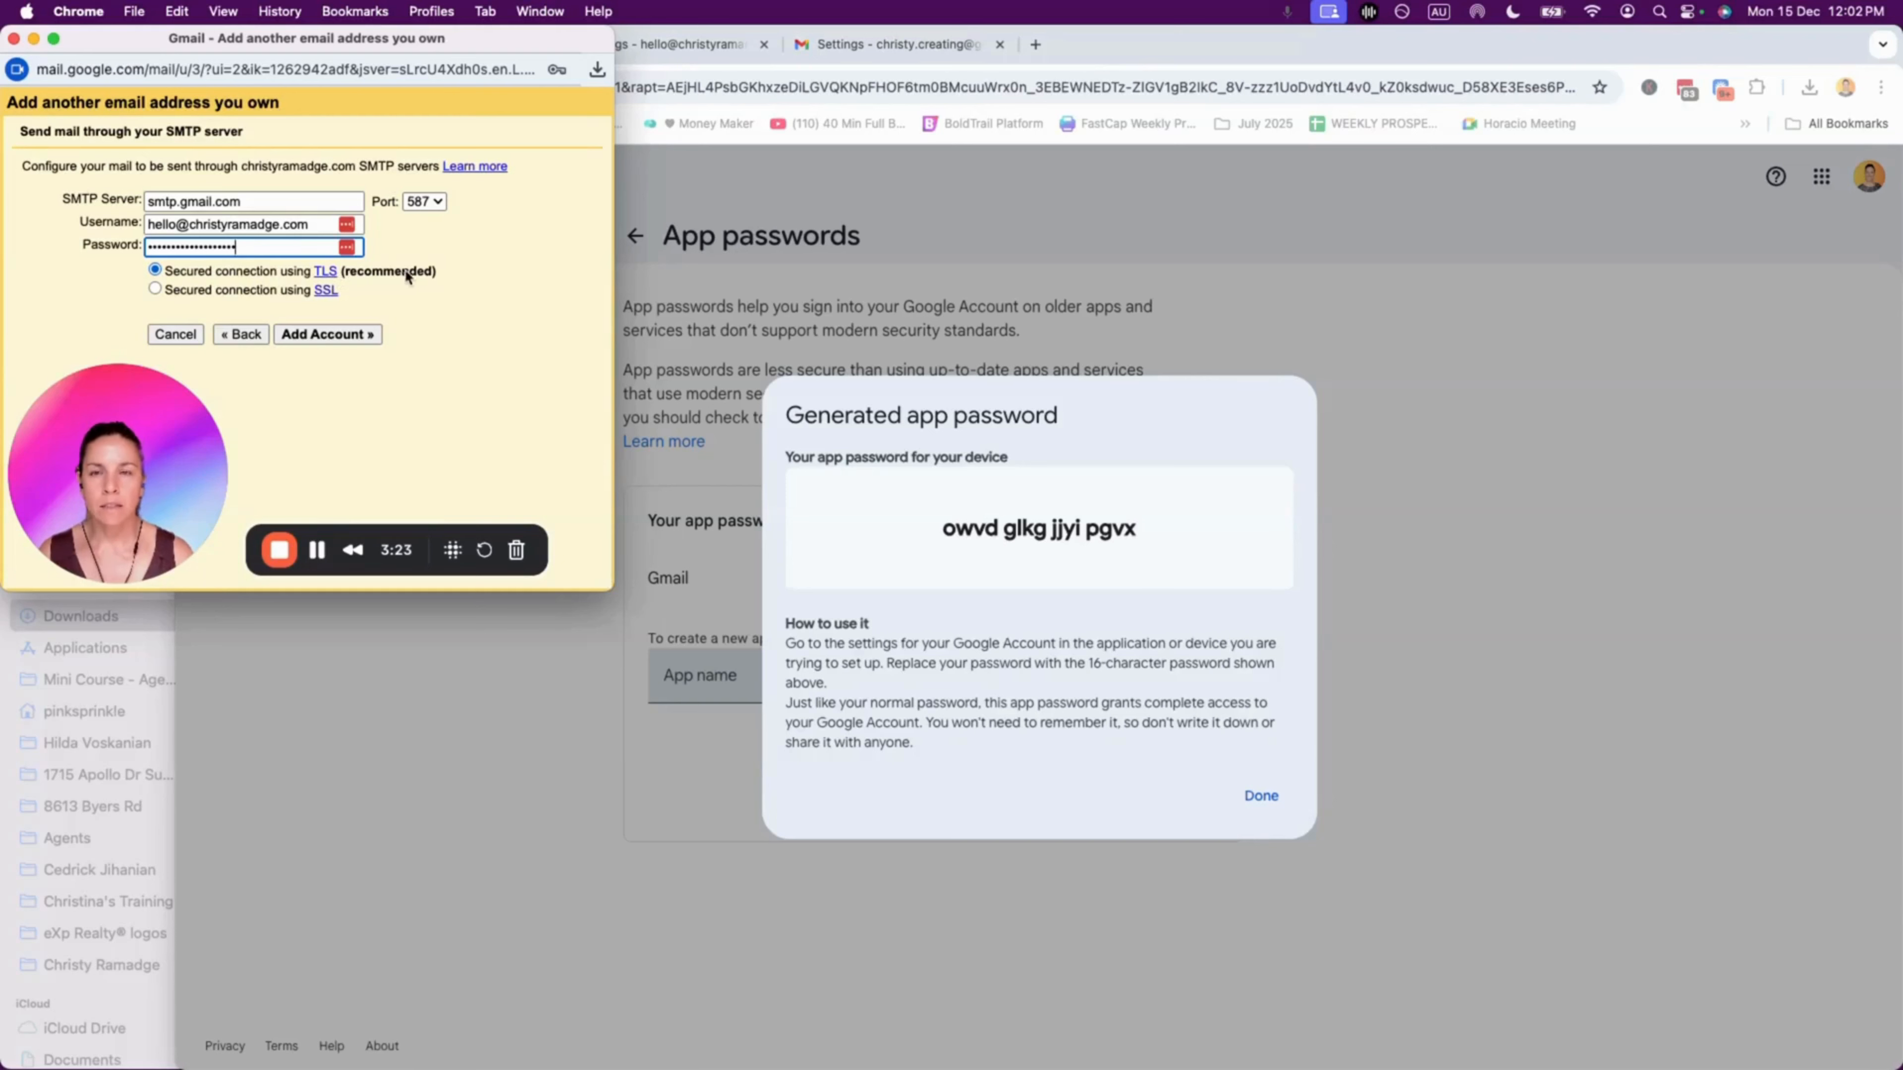
left_click(320, 334)
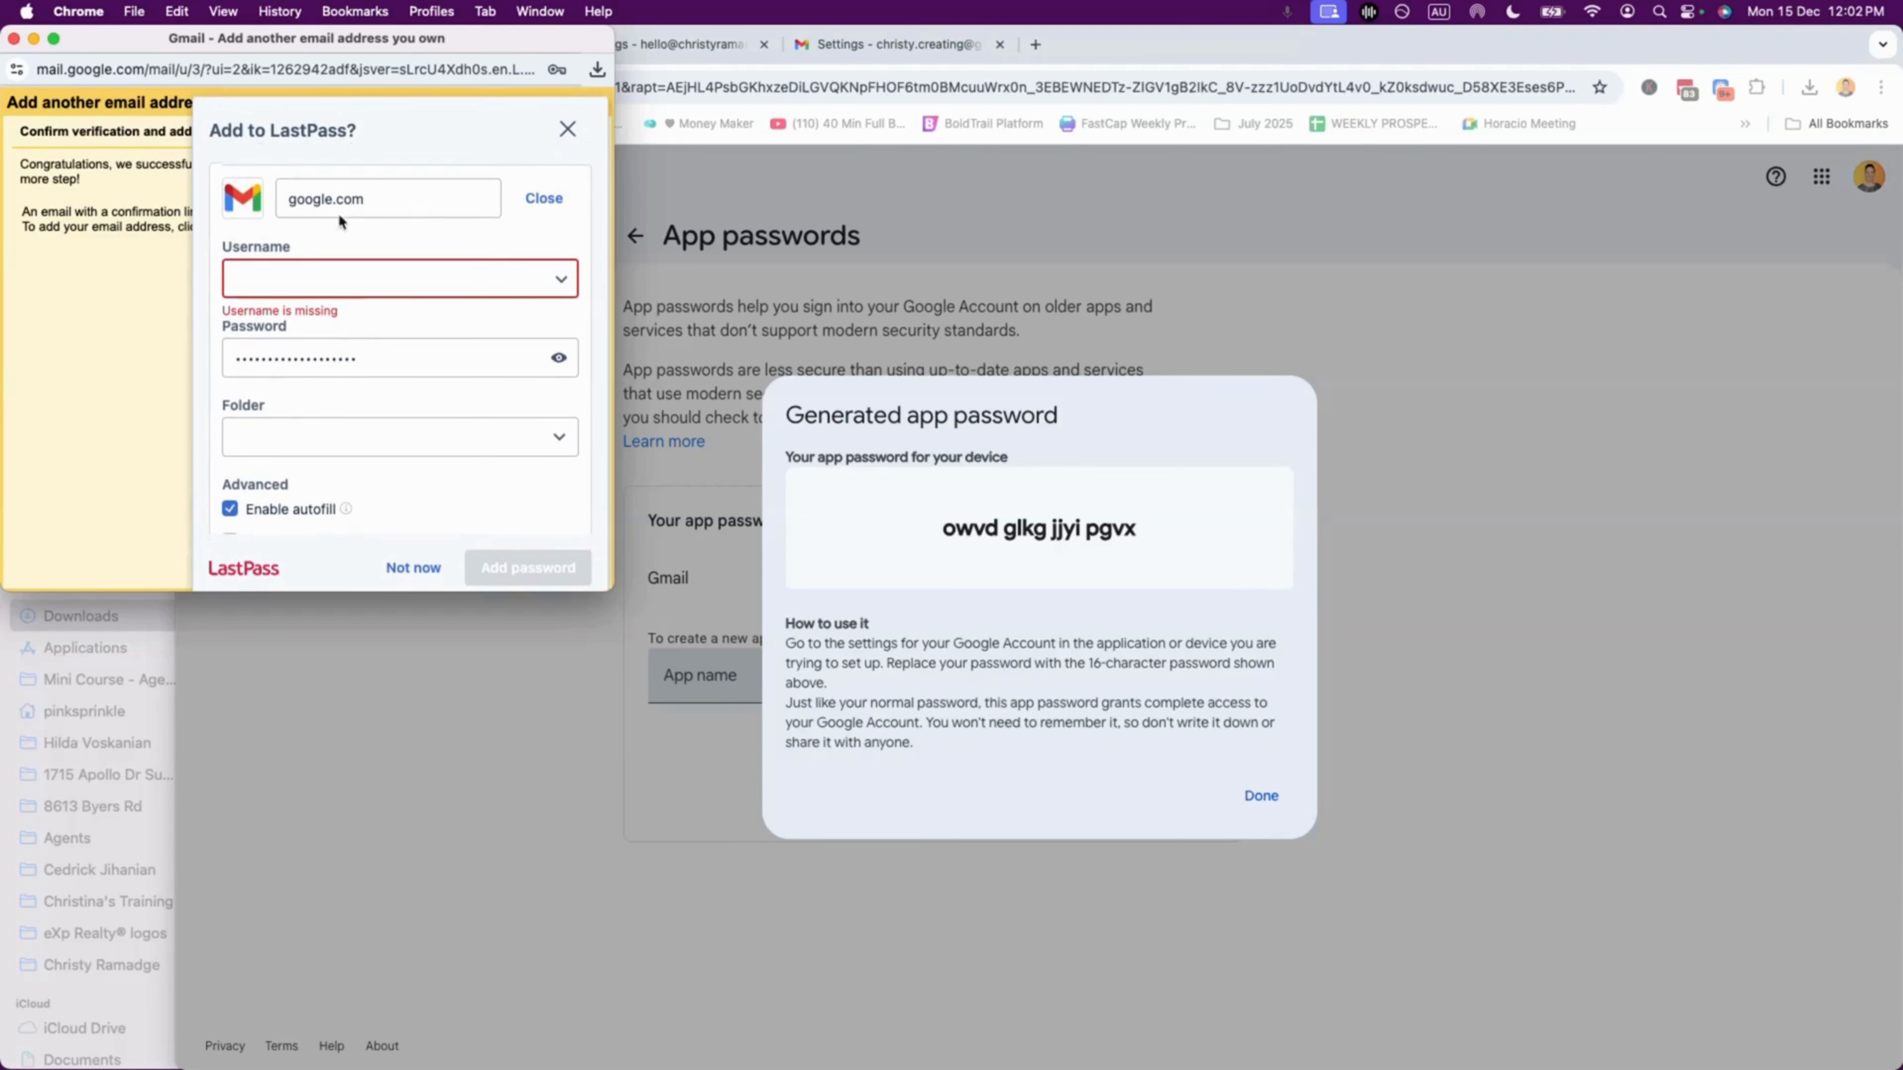
left_click(568, 131)
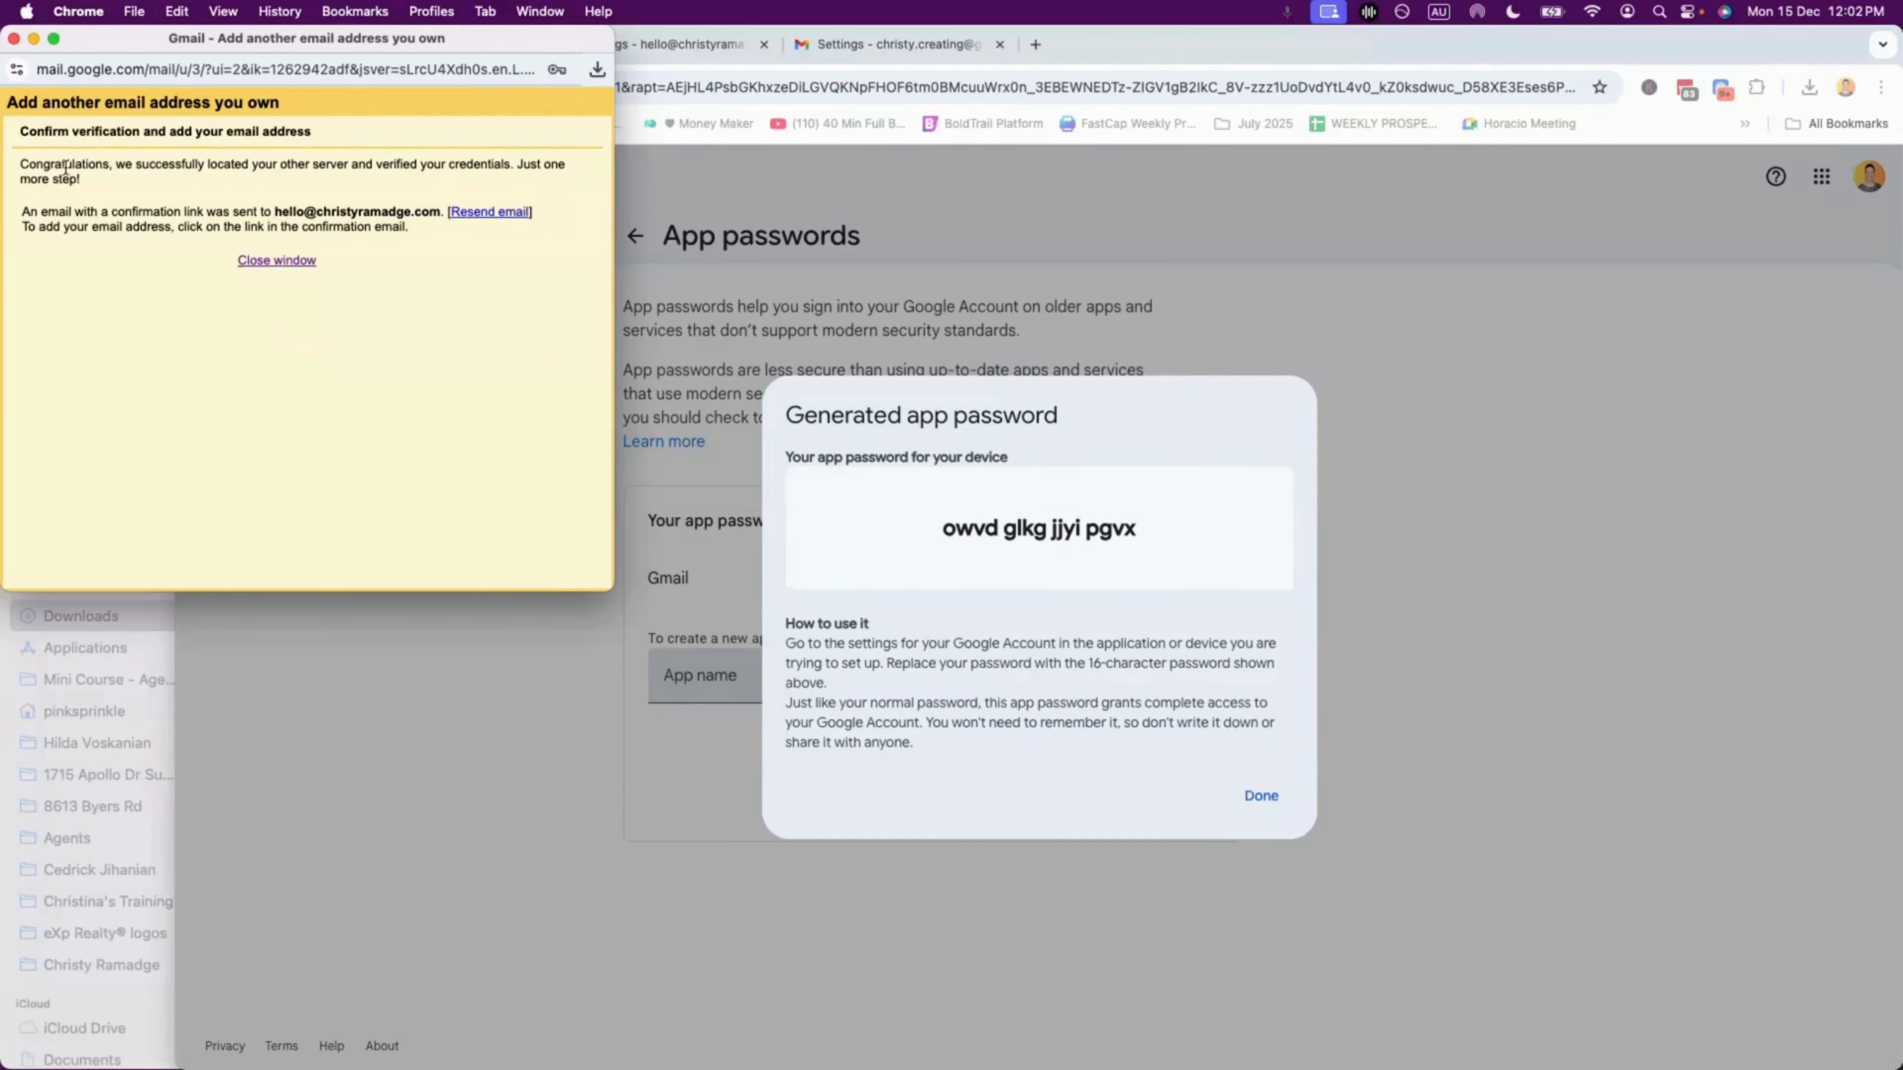
left_click_drag(23, 162, 149, 188)
Step: Open the Gmail Confirmation email in the custom-domain account's inbox
left_click(168, 192)
left_click(1170, 43)
left_click(590, 52)
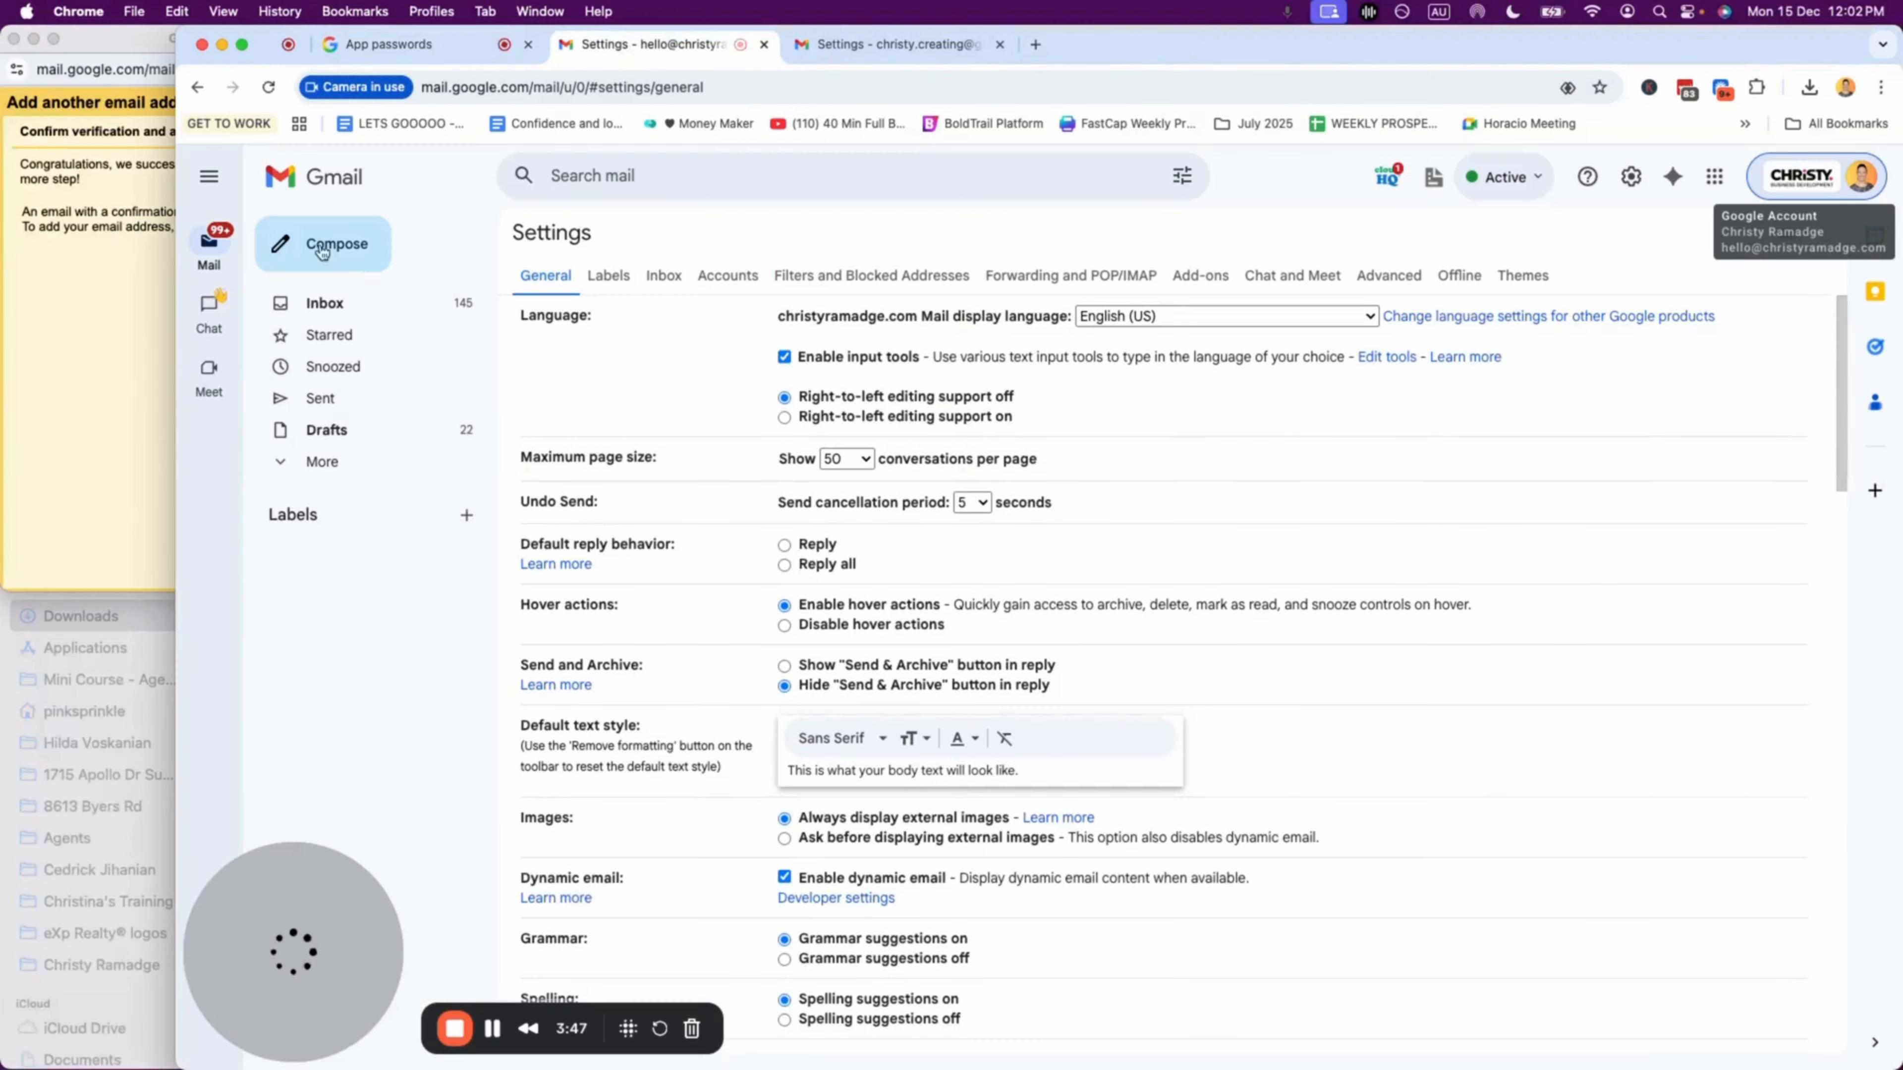
left_click(330, 309)
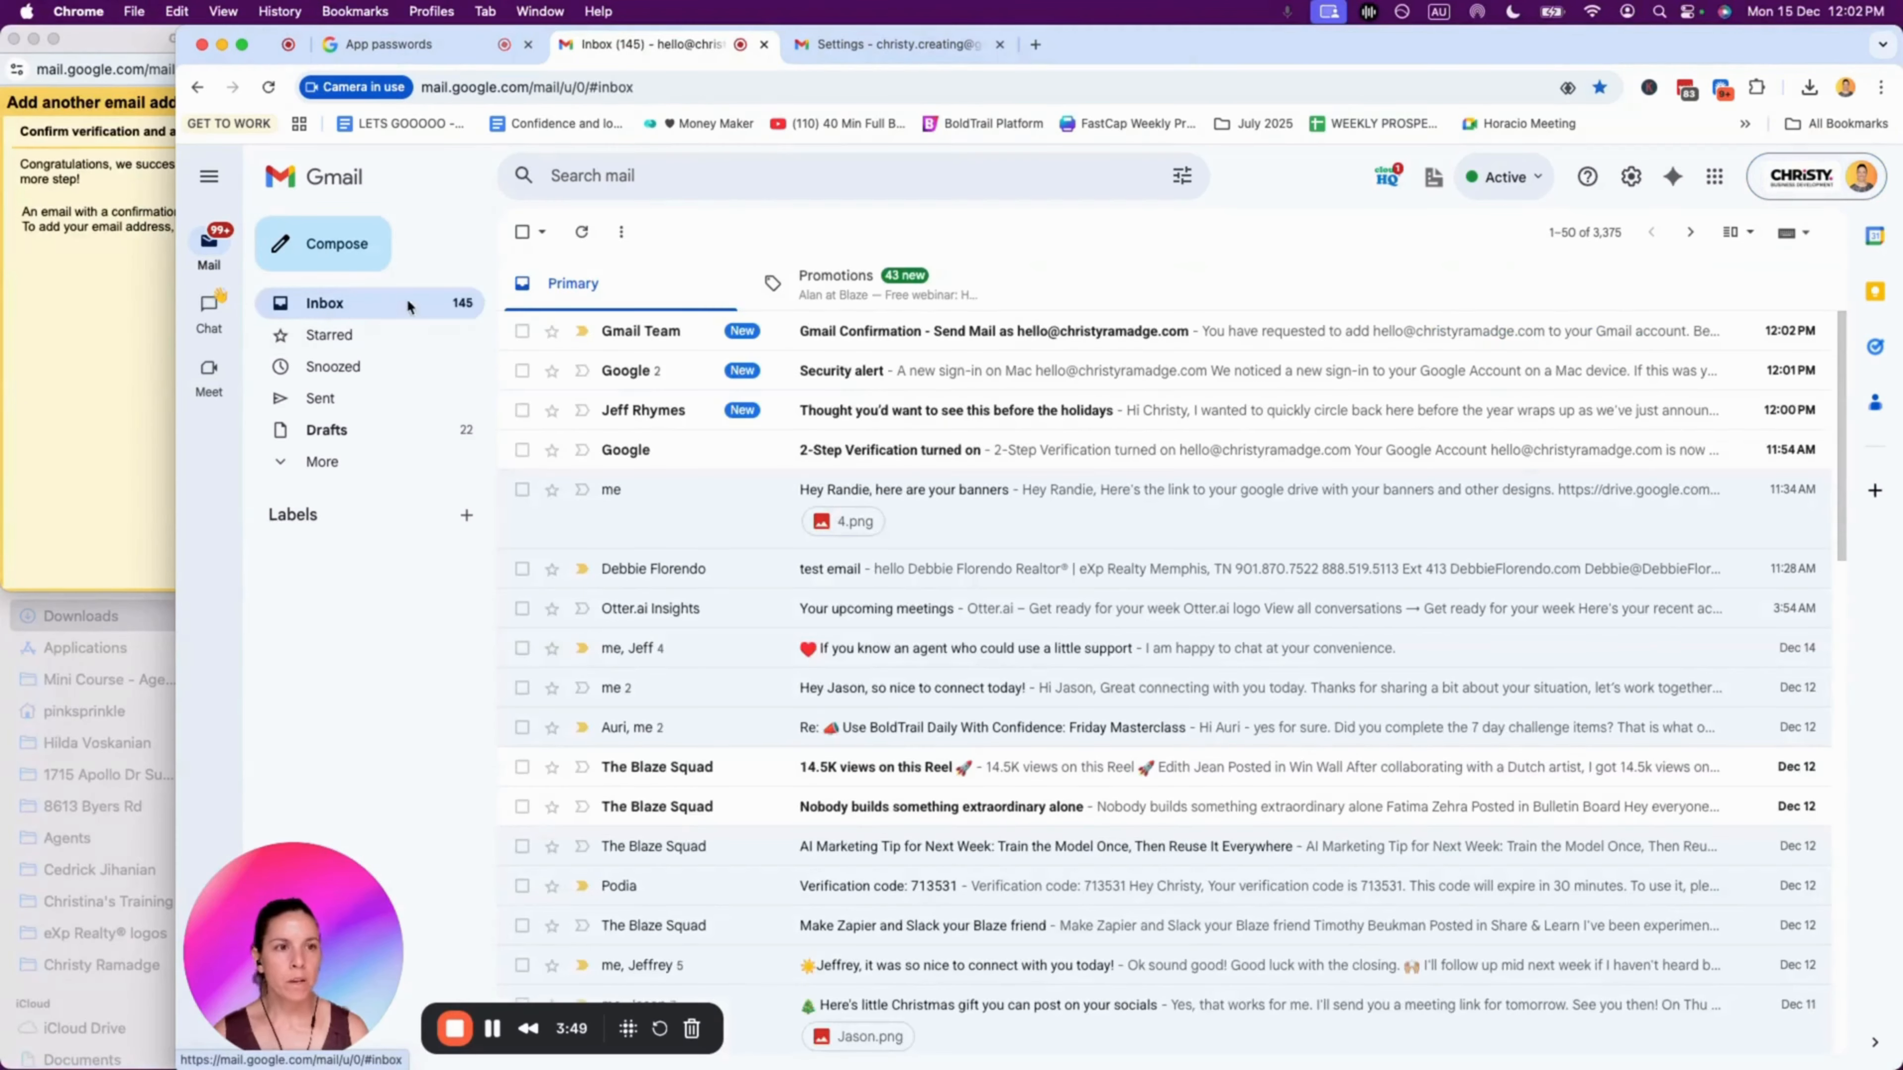
left_click(973, 331)
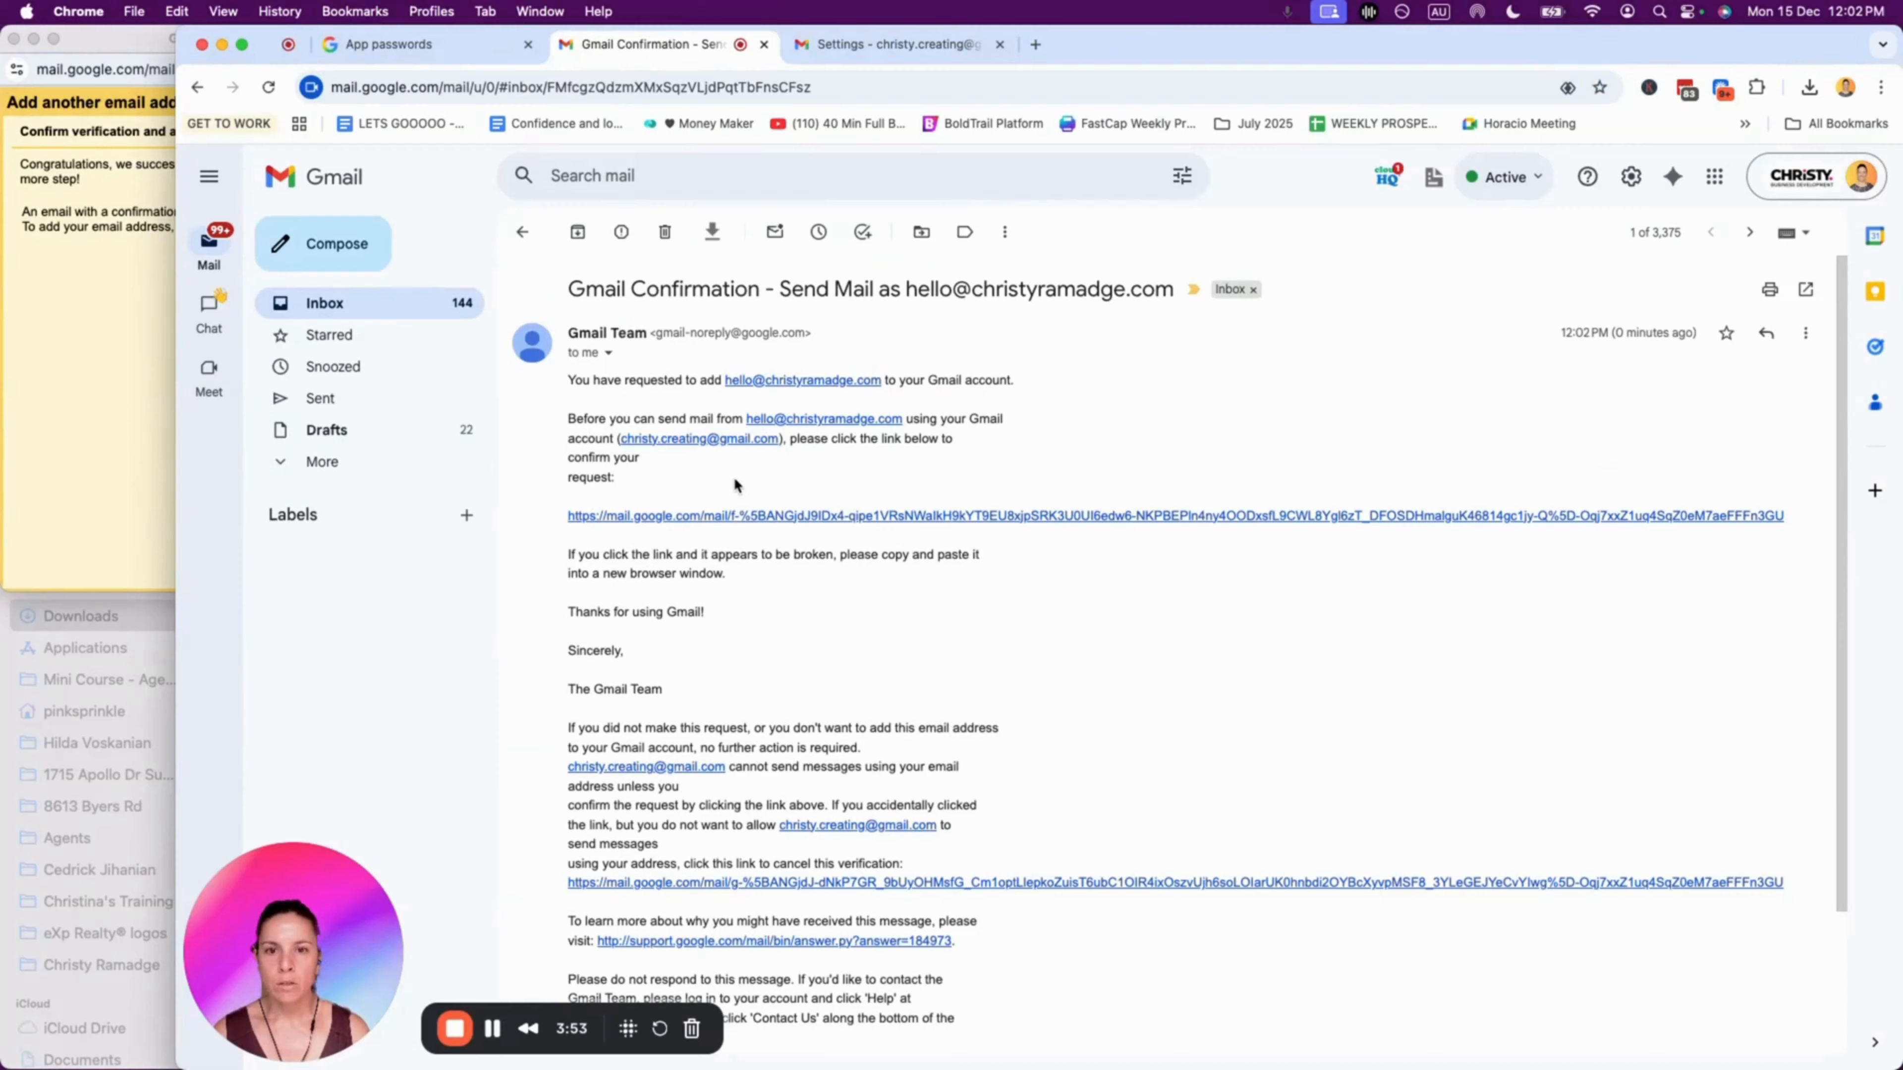
Step: Follow the confirmation link, confirm sending from the custom-domain address, and return to Gmail
scroll(735, 476, "down", 1)
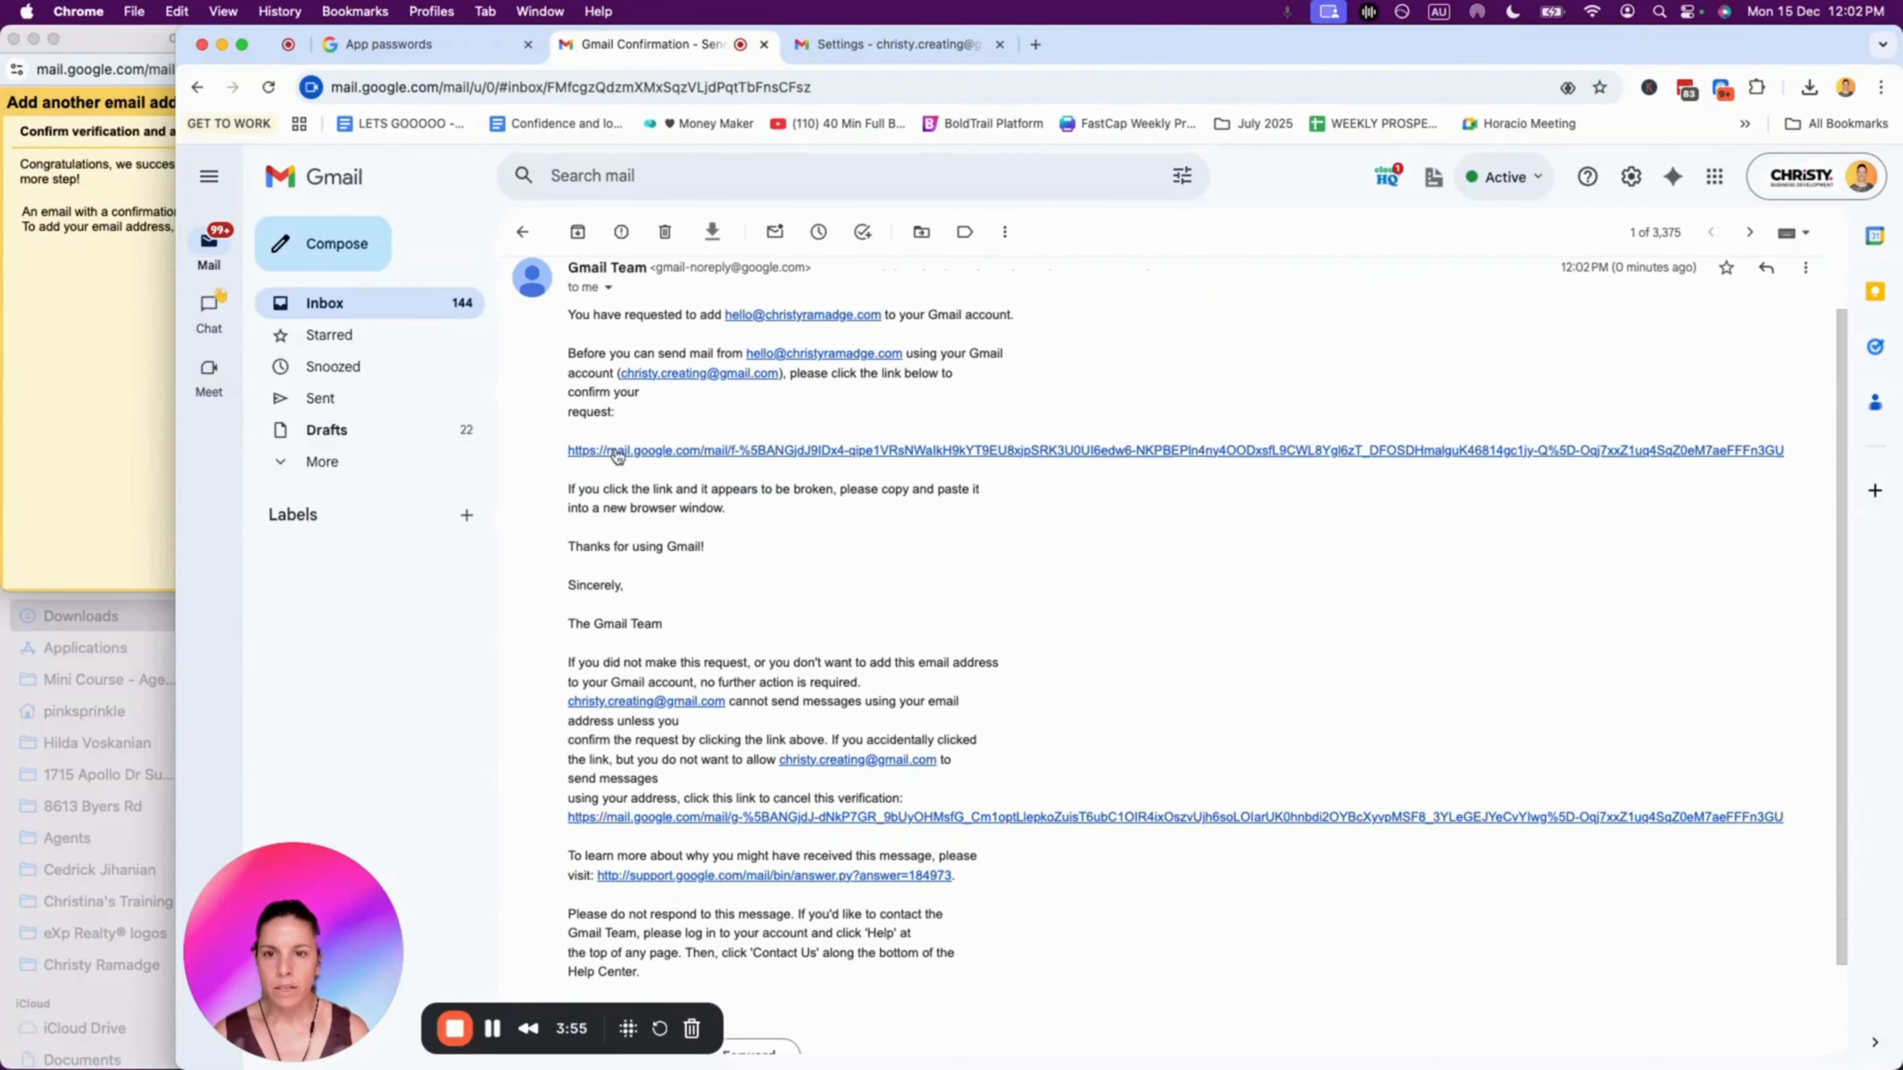
left_click(733, 451)
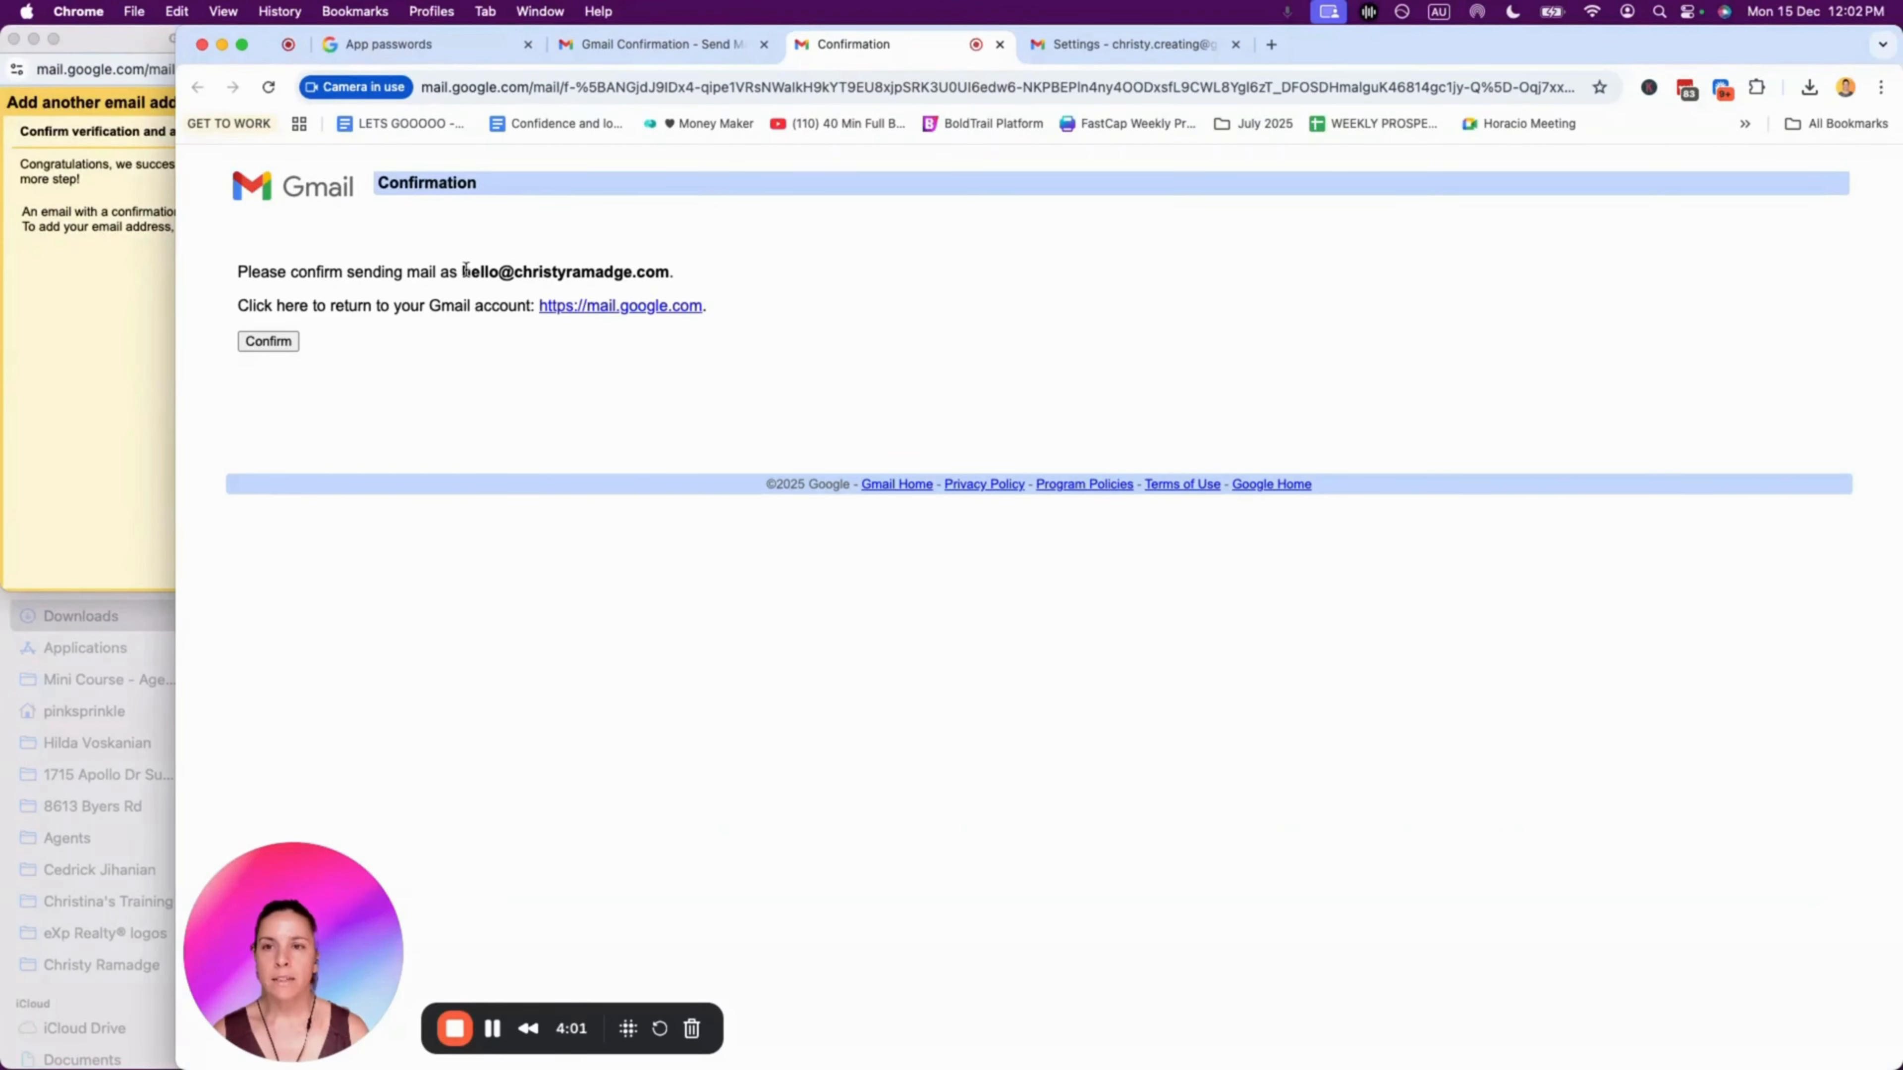
left_click(278, 343)
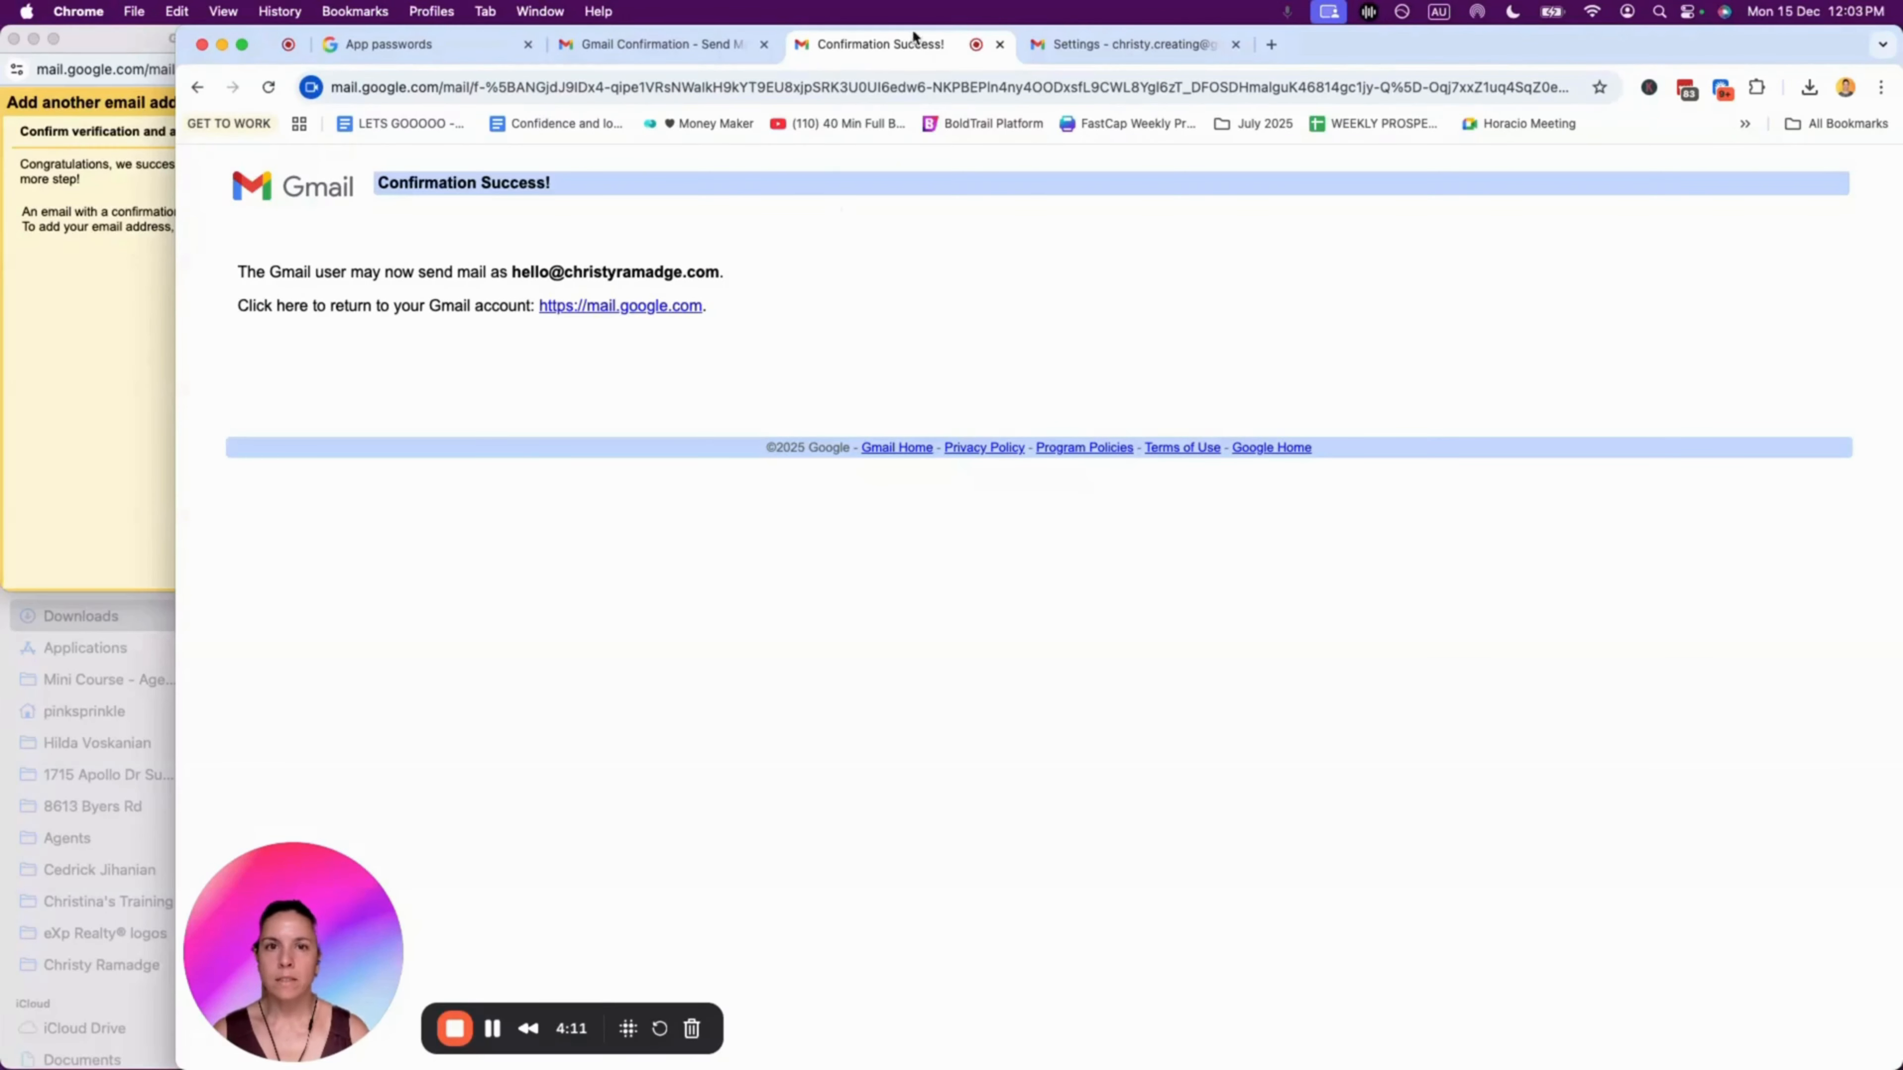
left_click(638, 307)
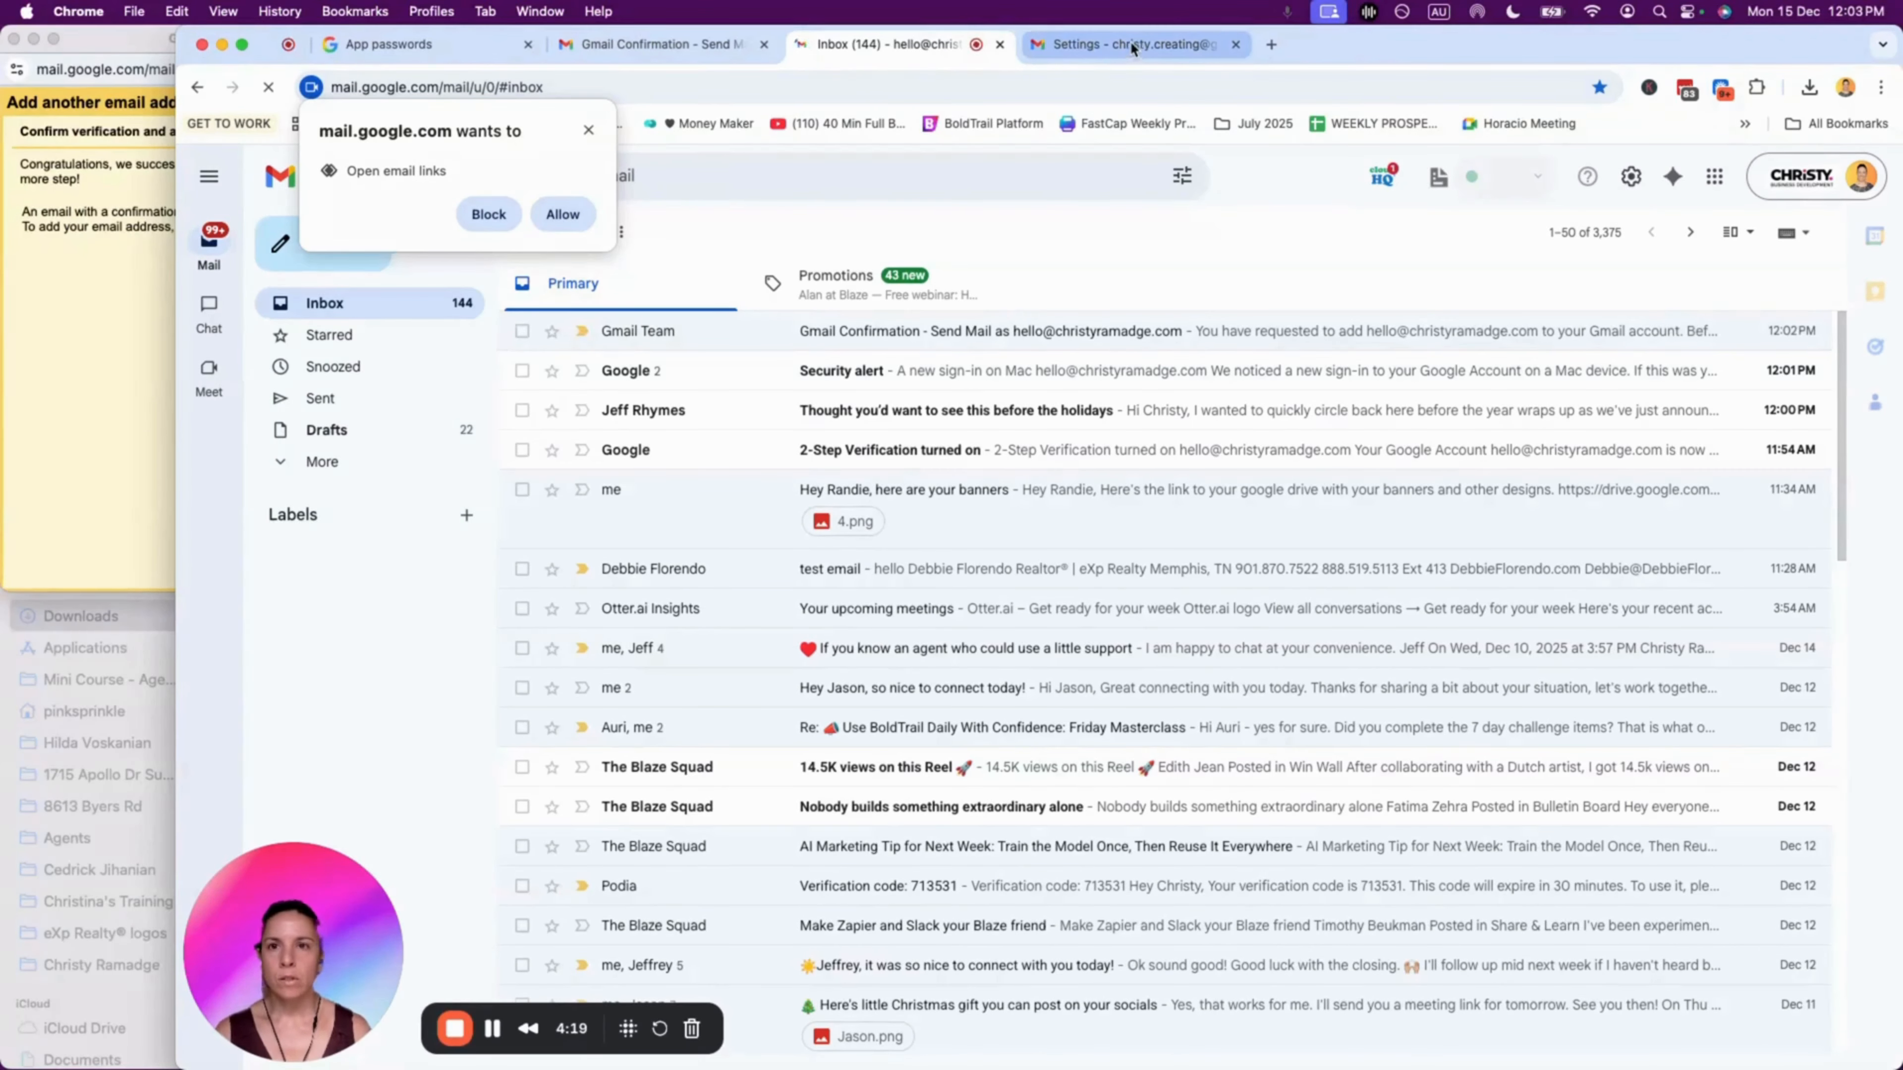
Step: Close the add-address window, maximize the browser, and allow Gmail to open email links
left_click(162, 197)
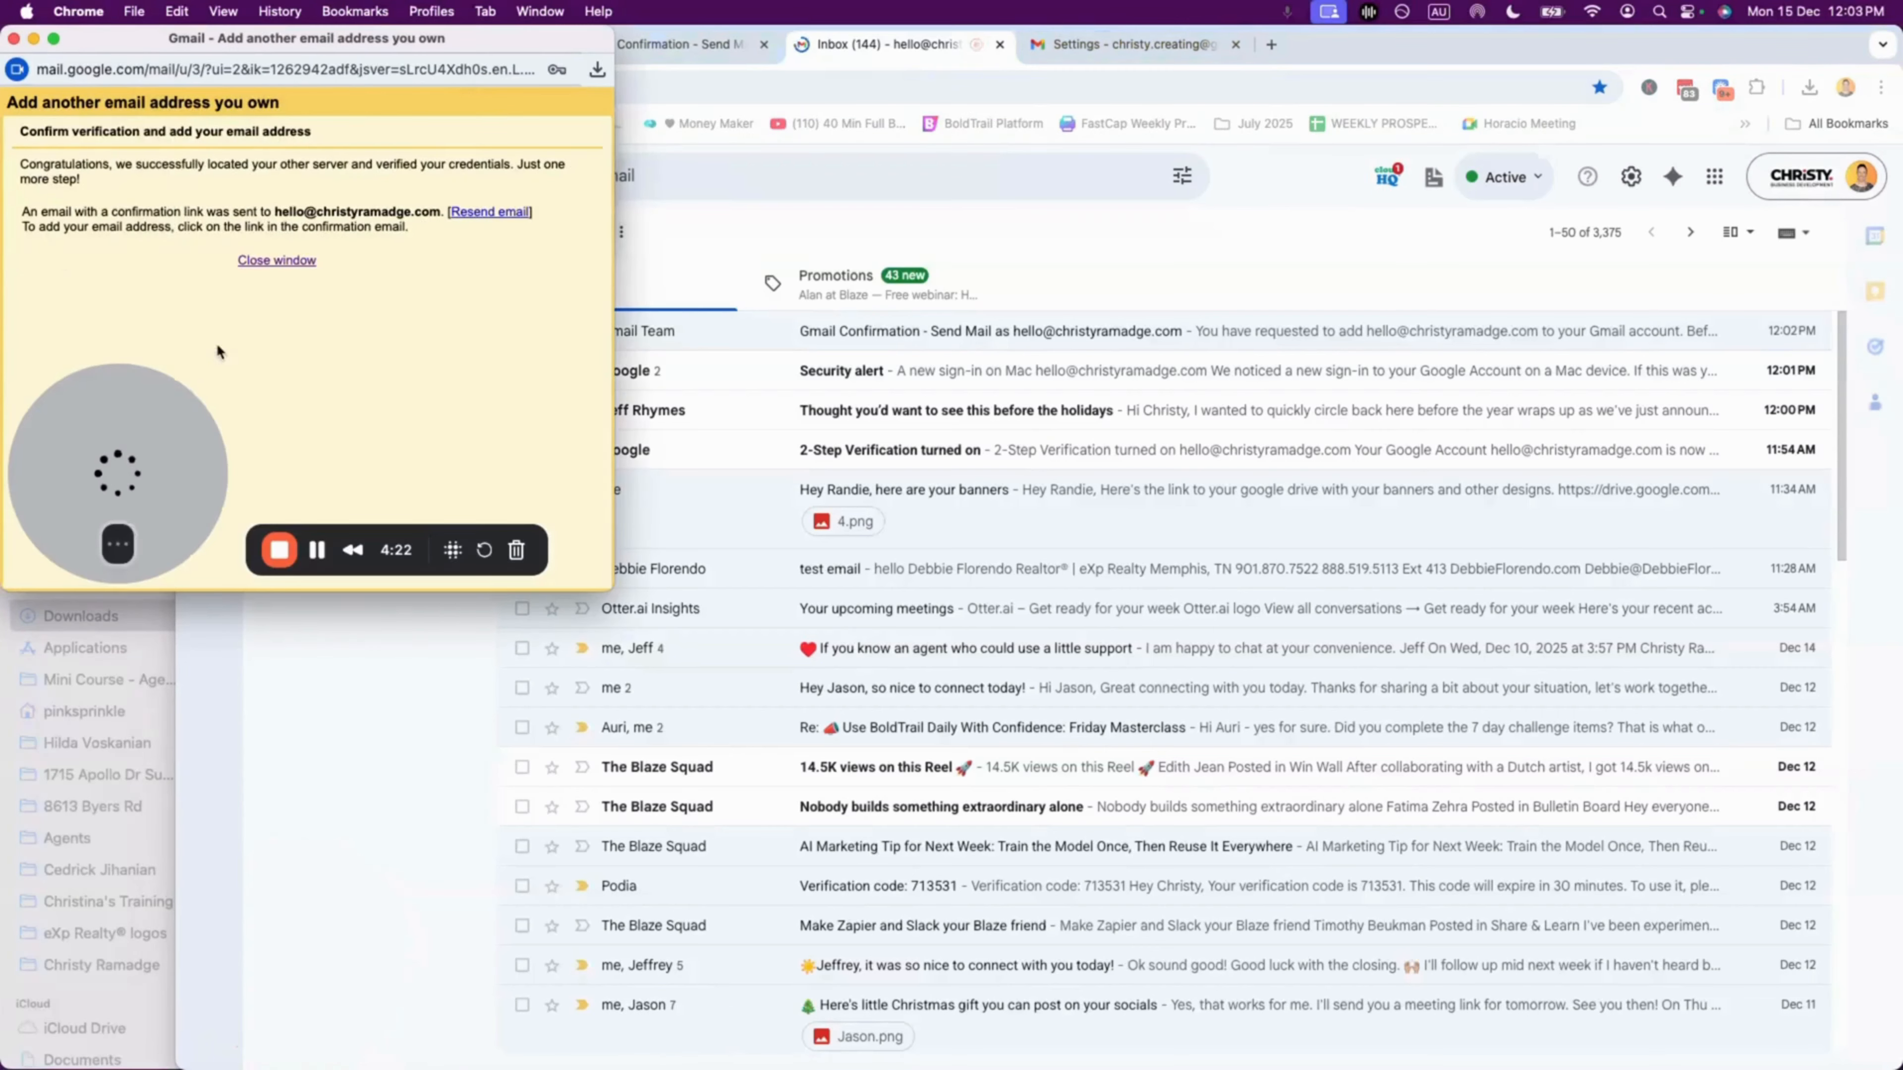
left_click(276, 260)
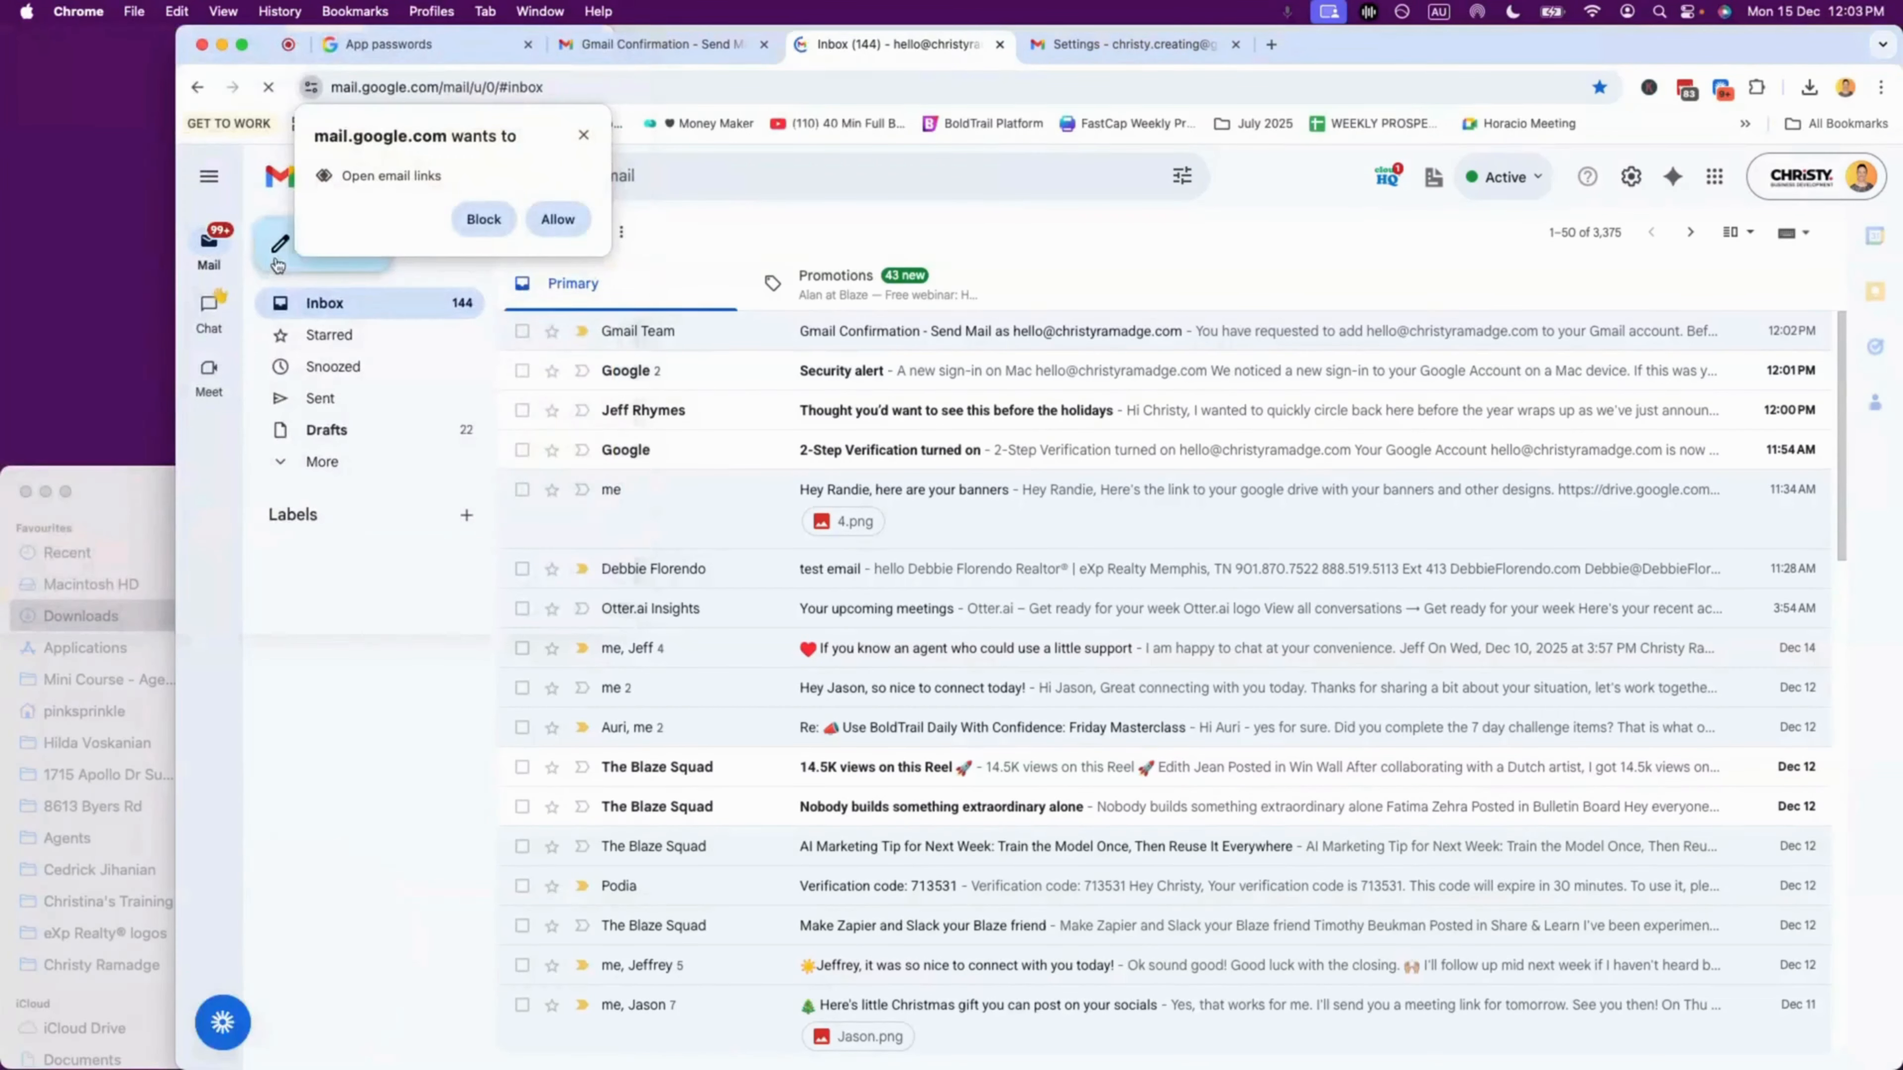
double_click(1444, 51)
left_click(382, 219)
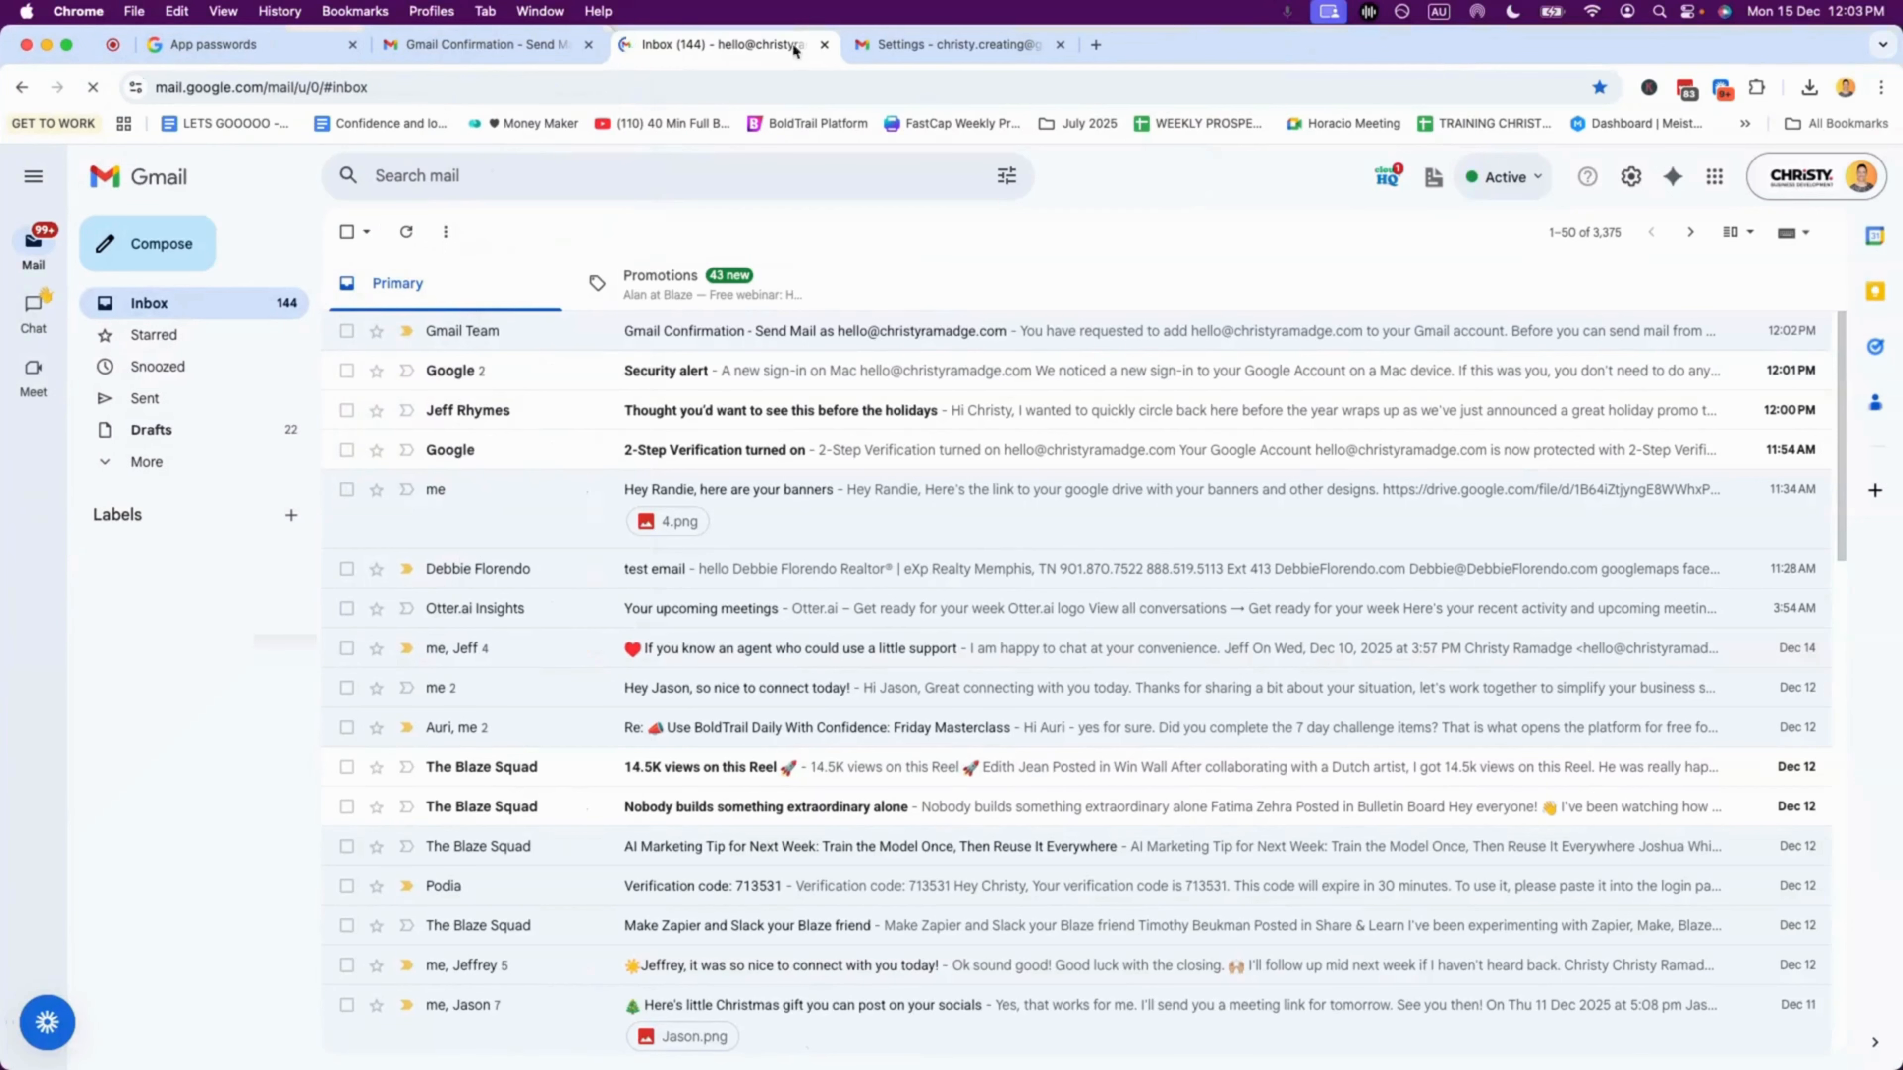
Step: Make the custom-domain address the default under Send mail as, then go back to the inbox
left_click(983, 43)
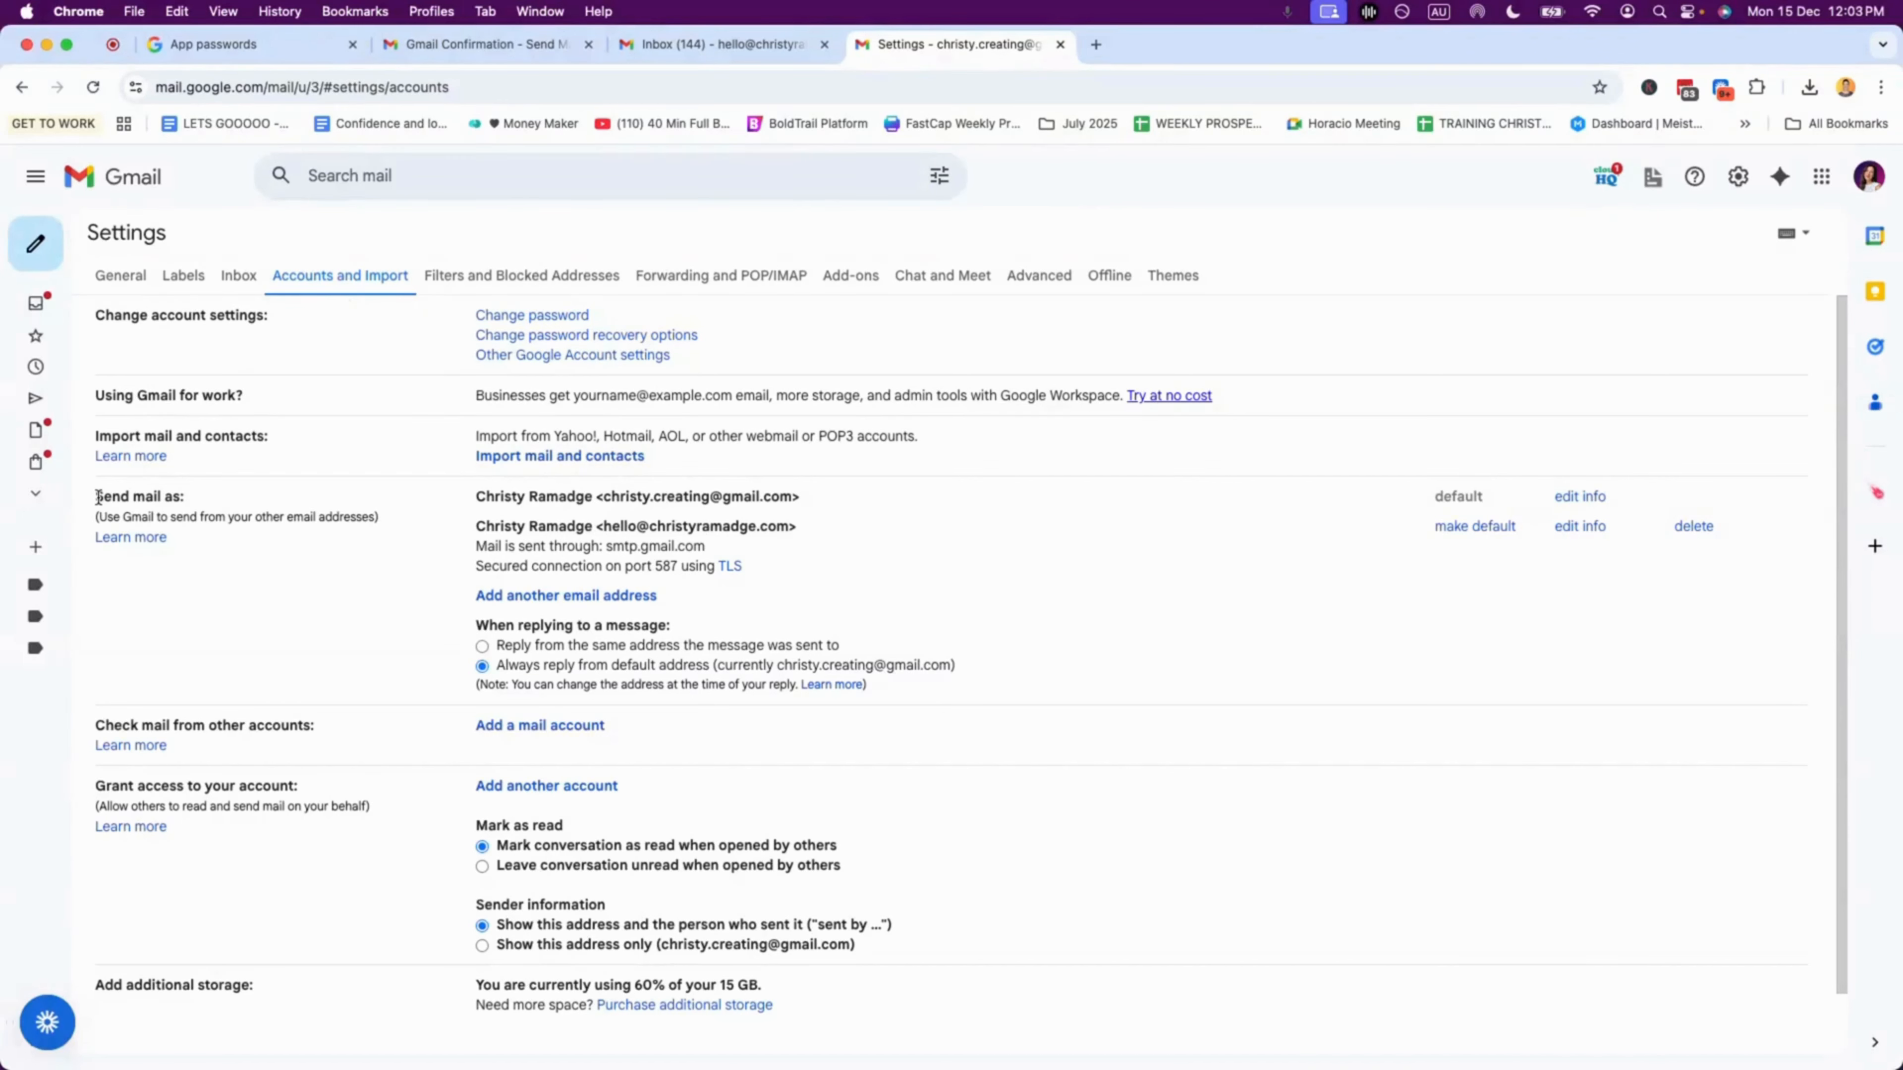
left_click_drag(98, 497, 246, 503)
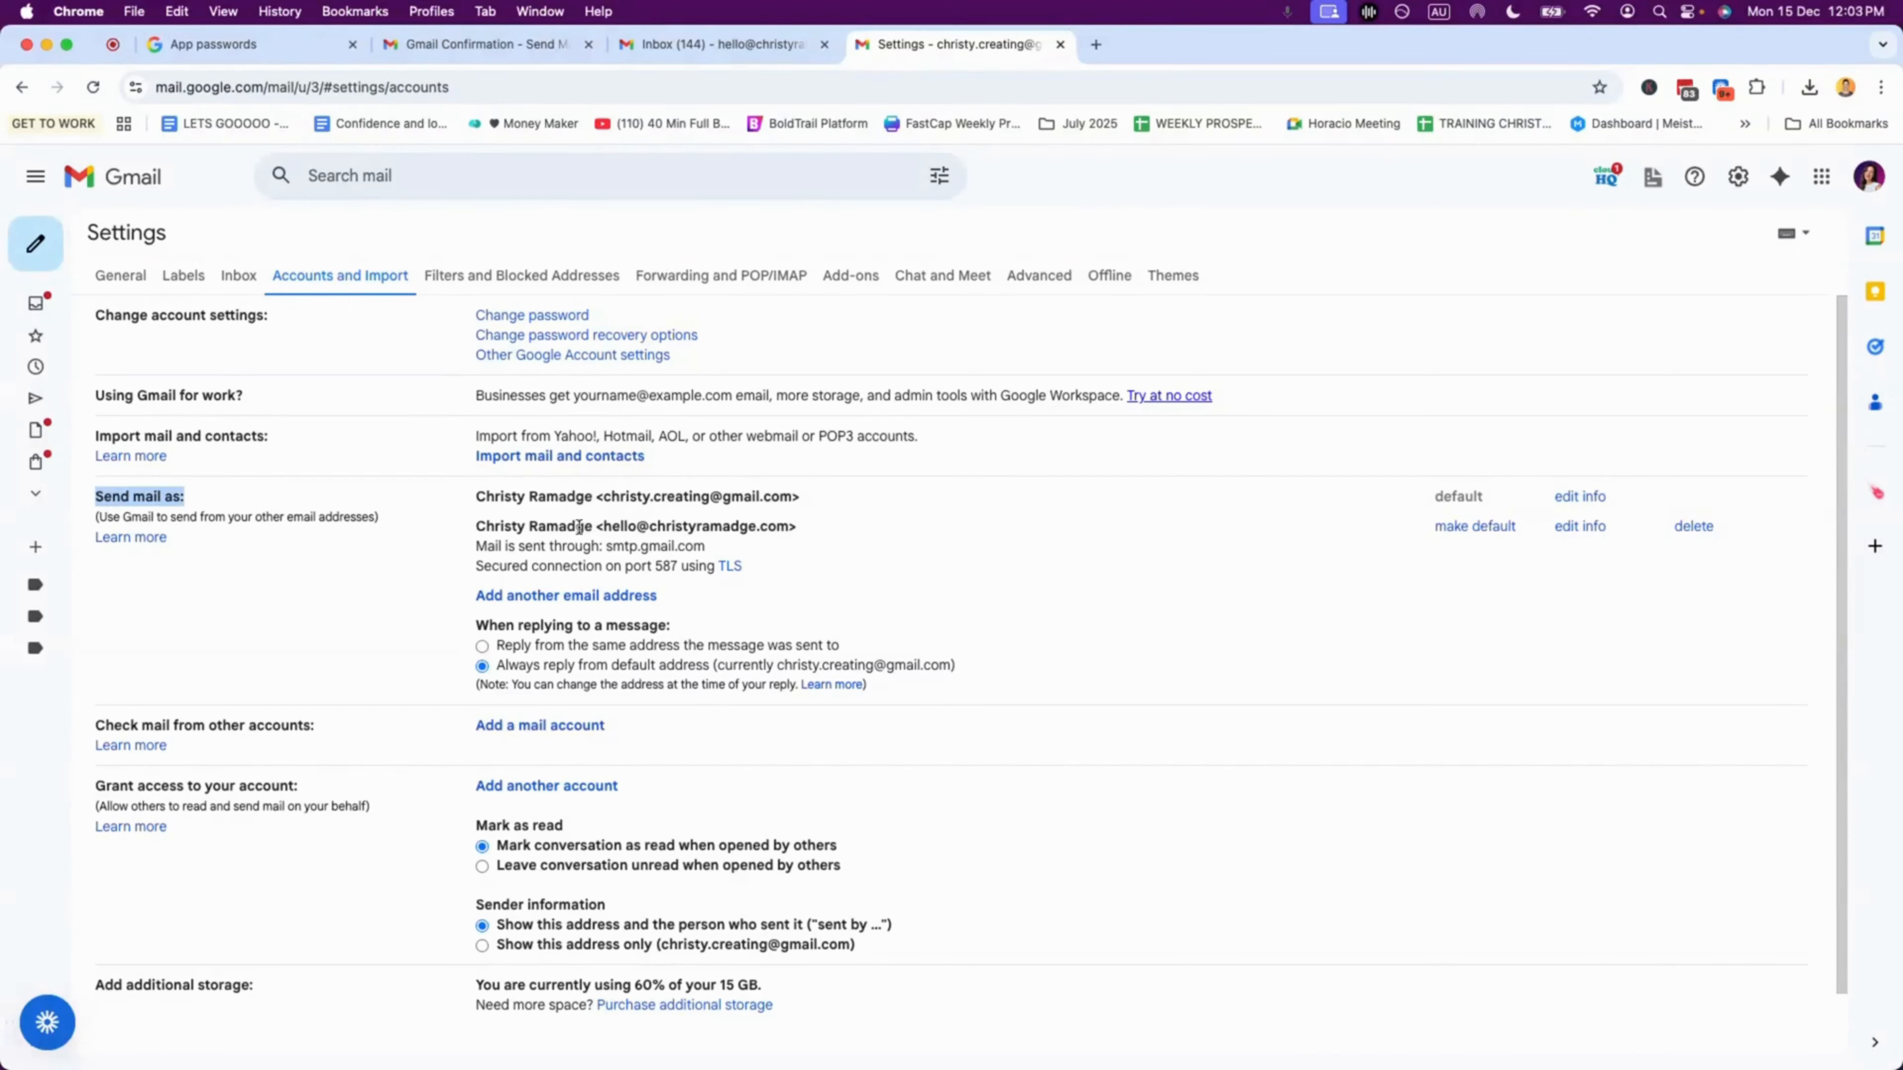
left_click_drag(799, 528, 472, 534)
left_click(1403, 585)
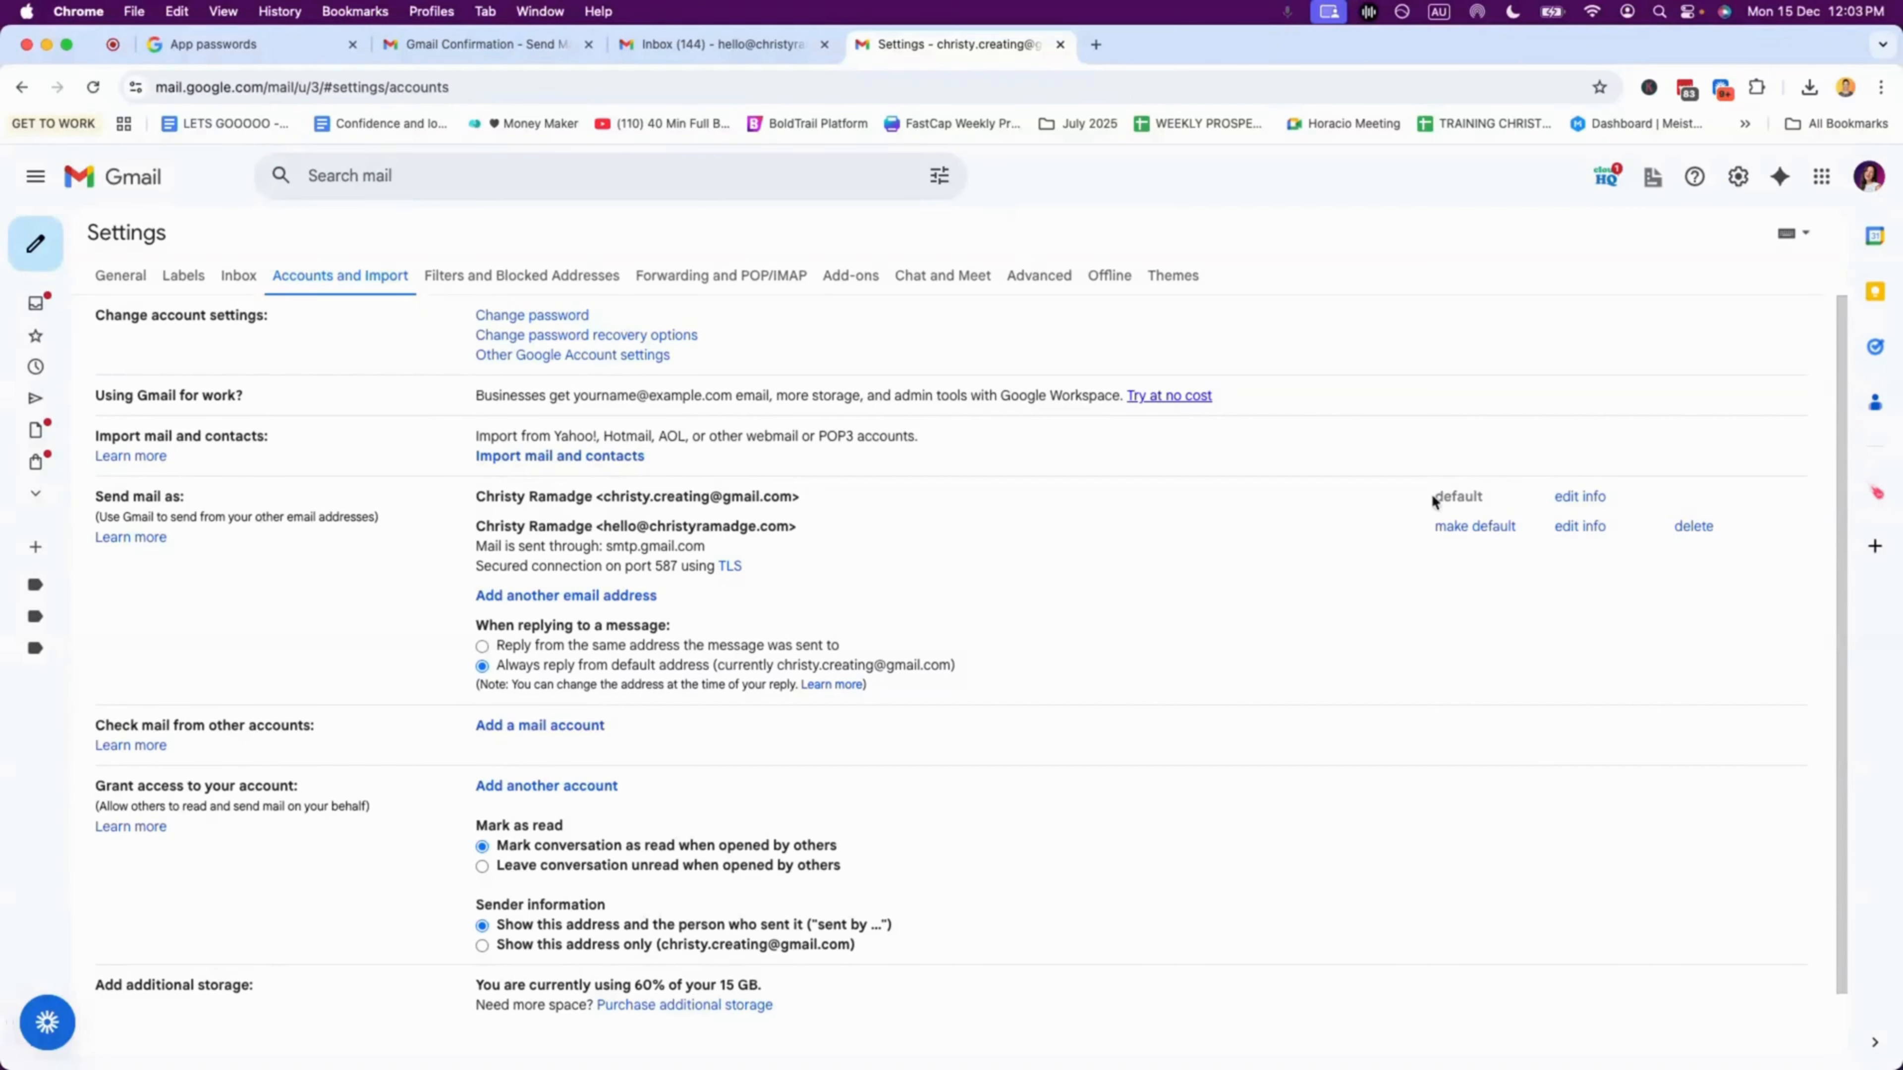
left_click_drag(1430, 499, 1485, 502)
left_click(1446, 527)
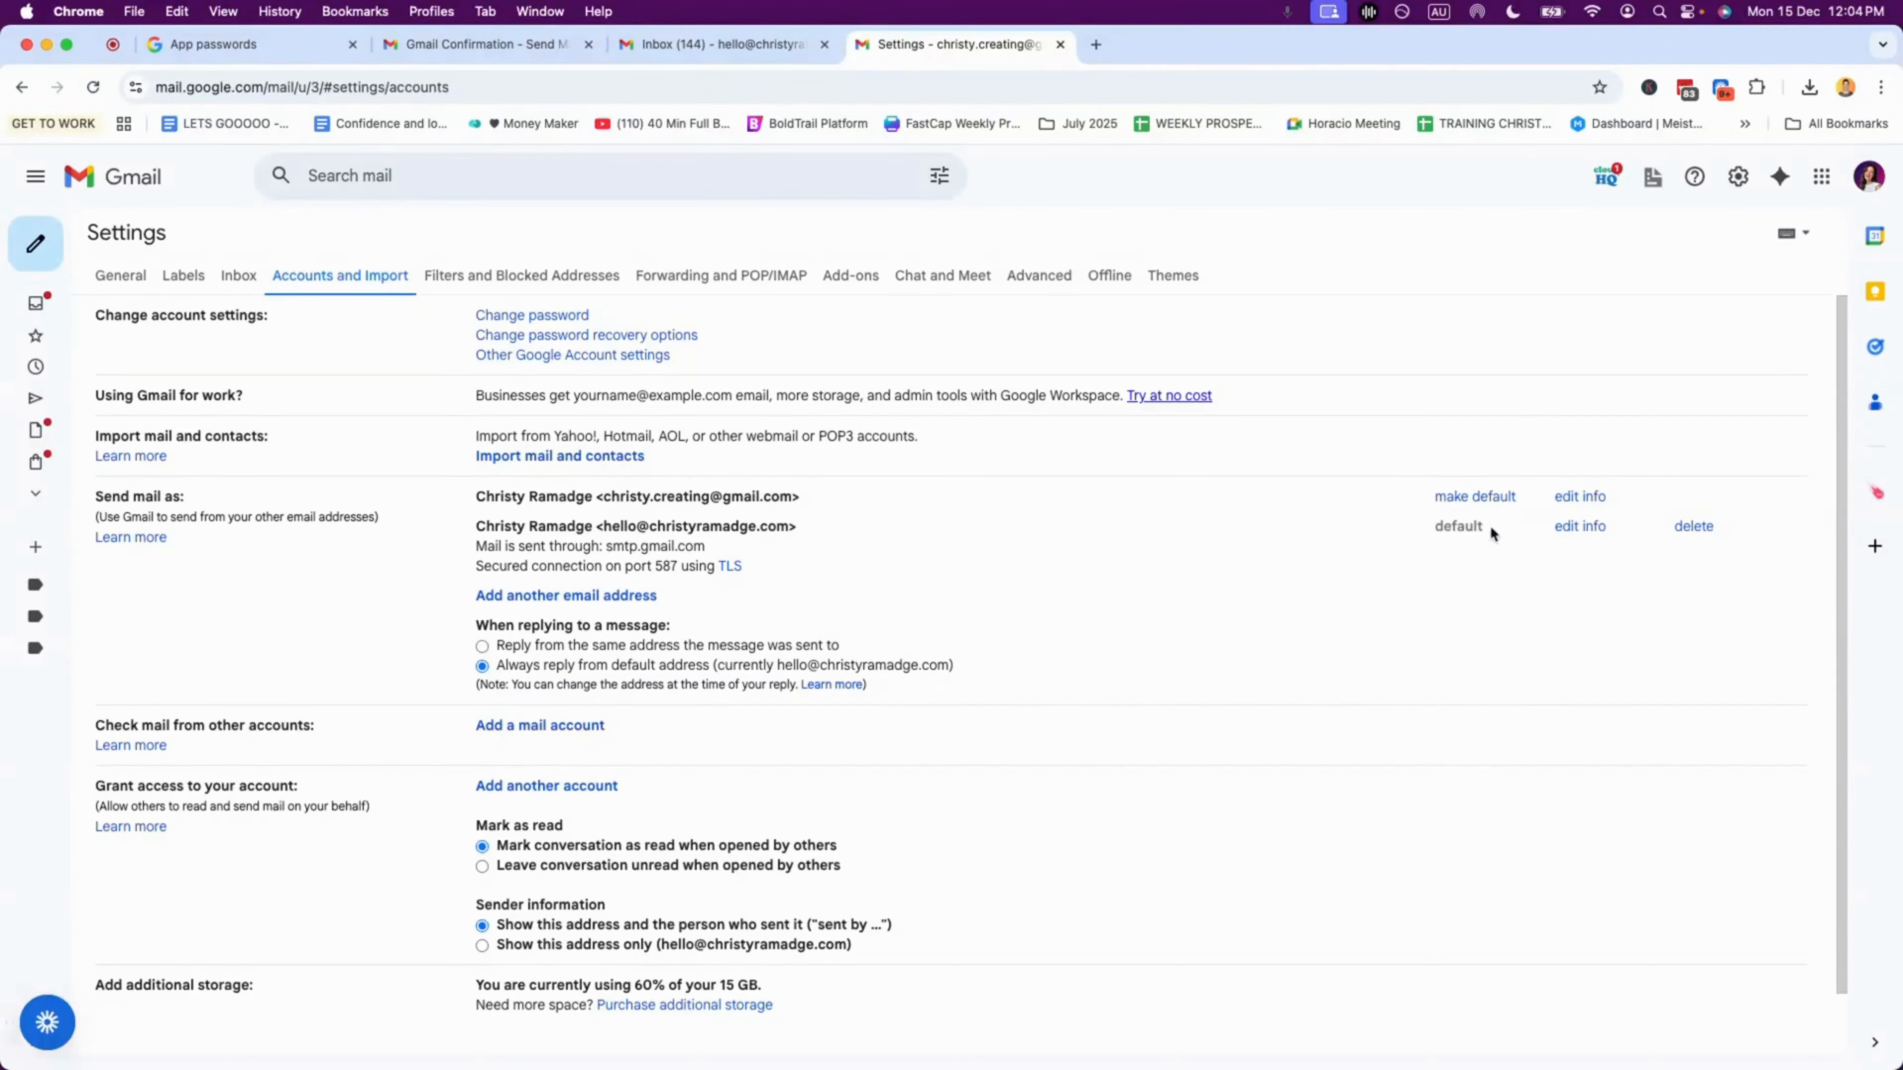
left_click_drag(1491, 531, 1414, 545)
left_click(1413, 551)
mouse_move(21, 261)
left_click(84, 304)
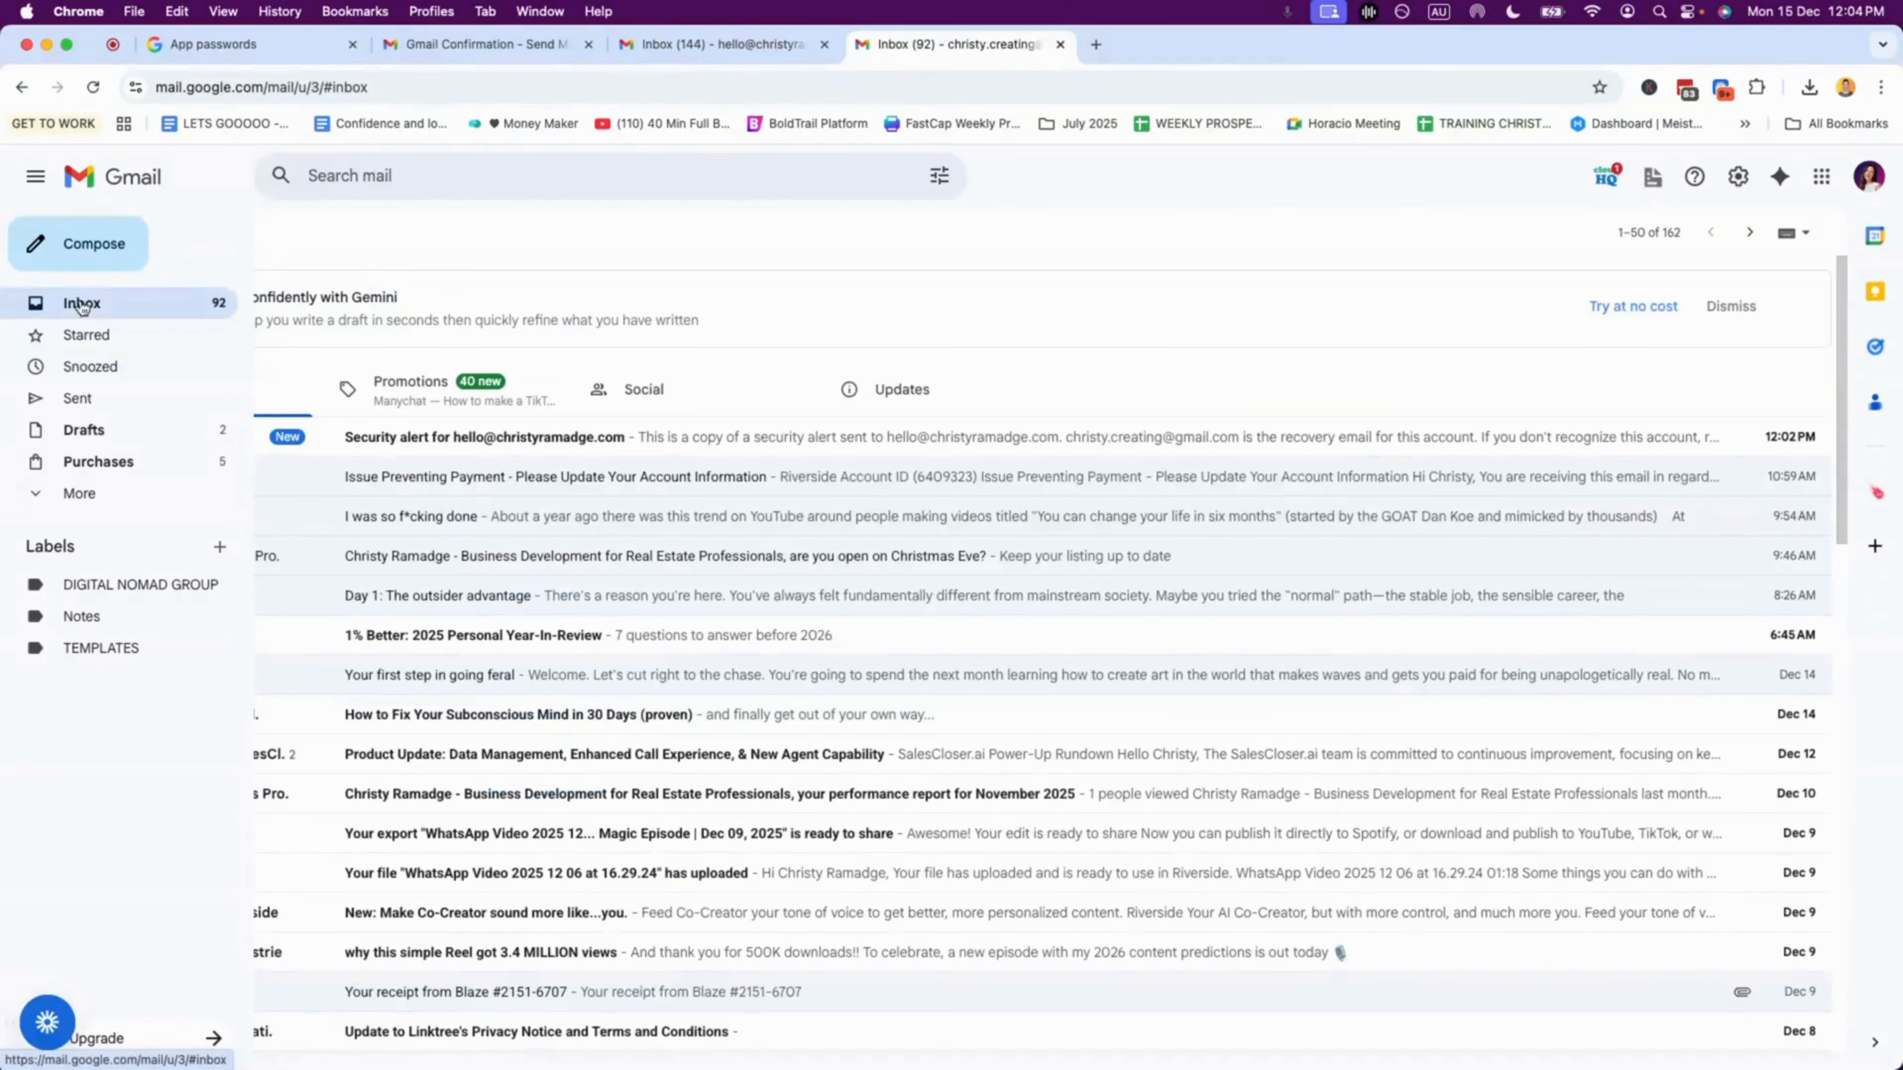
Step: Compose a new message with the custom-domain address kept as the From sender
left_click(91, 246)
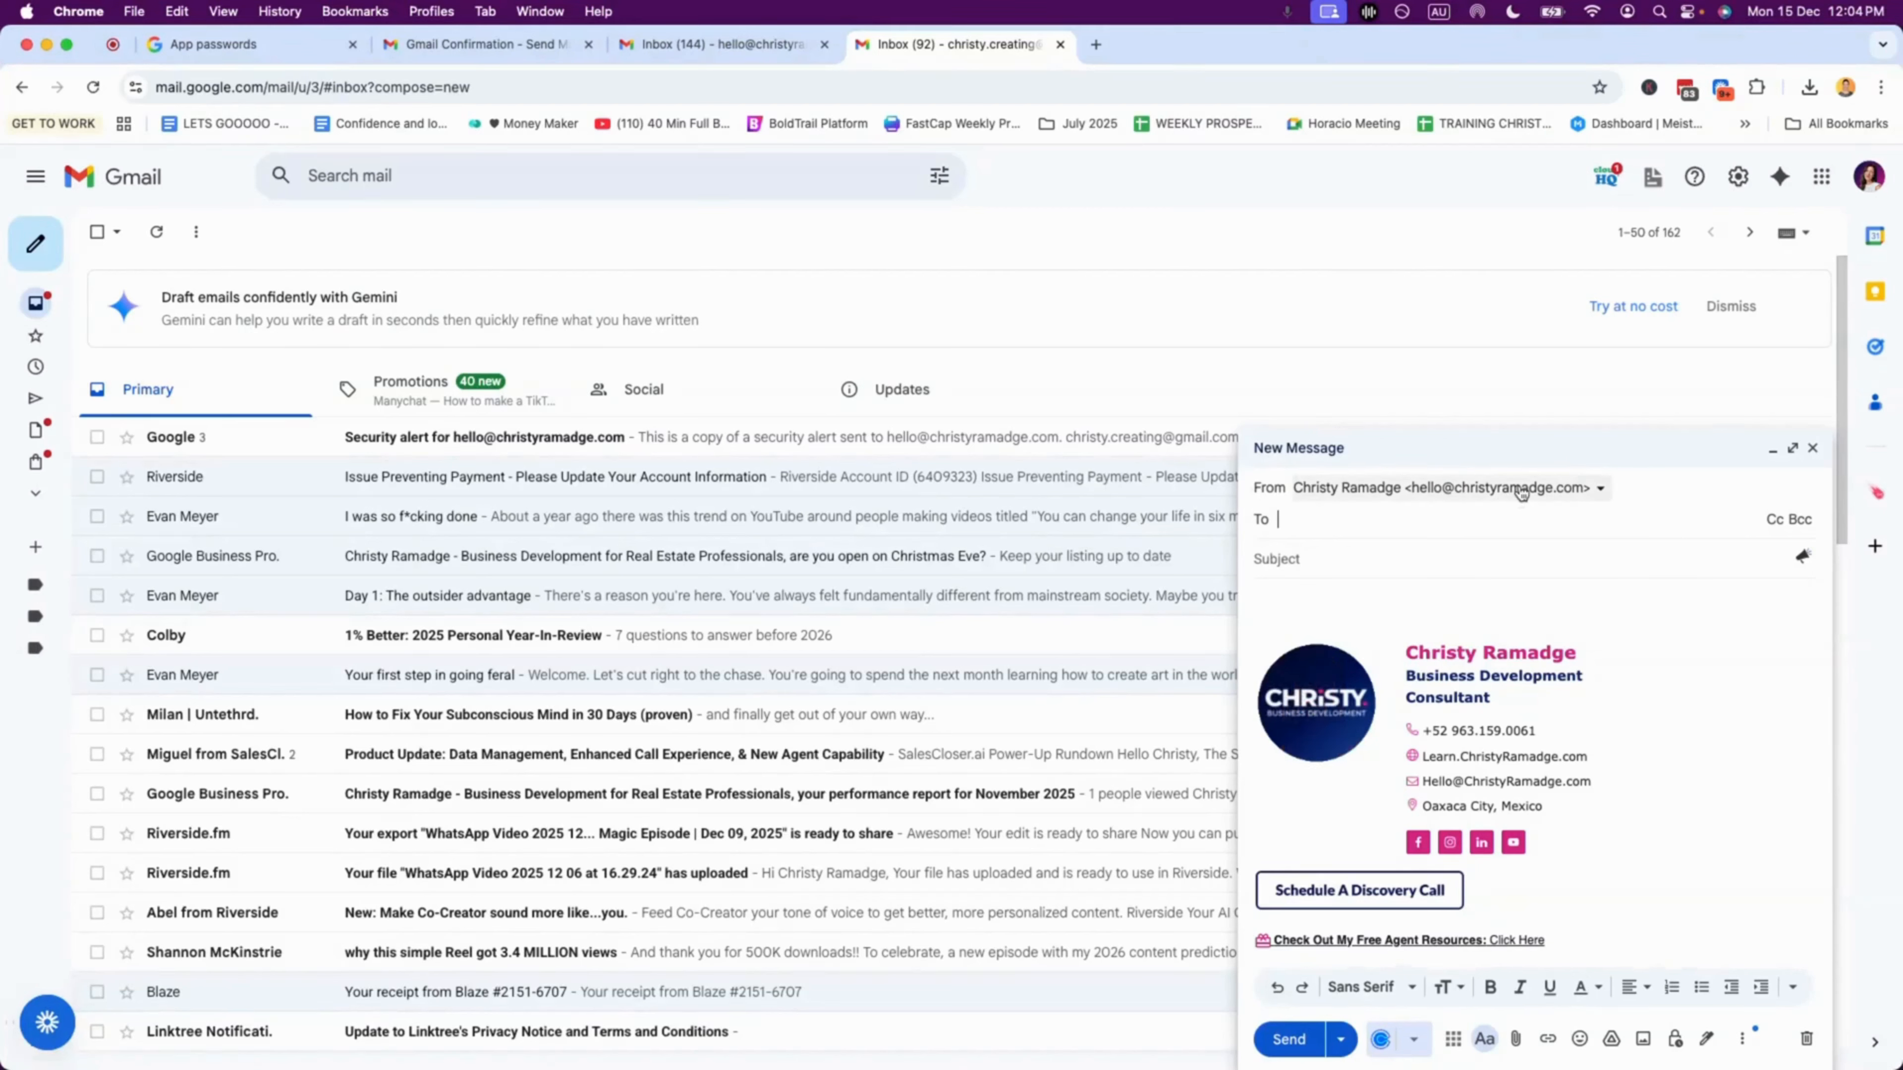
left_click(1600, 493)
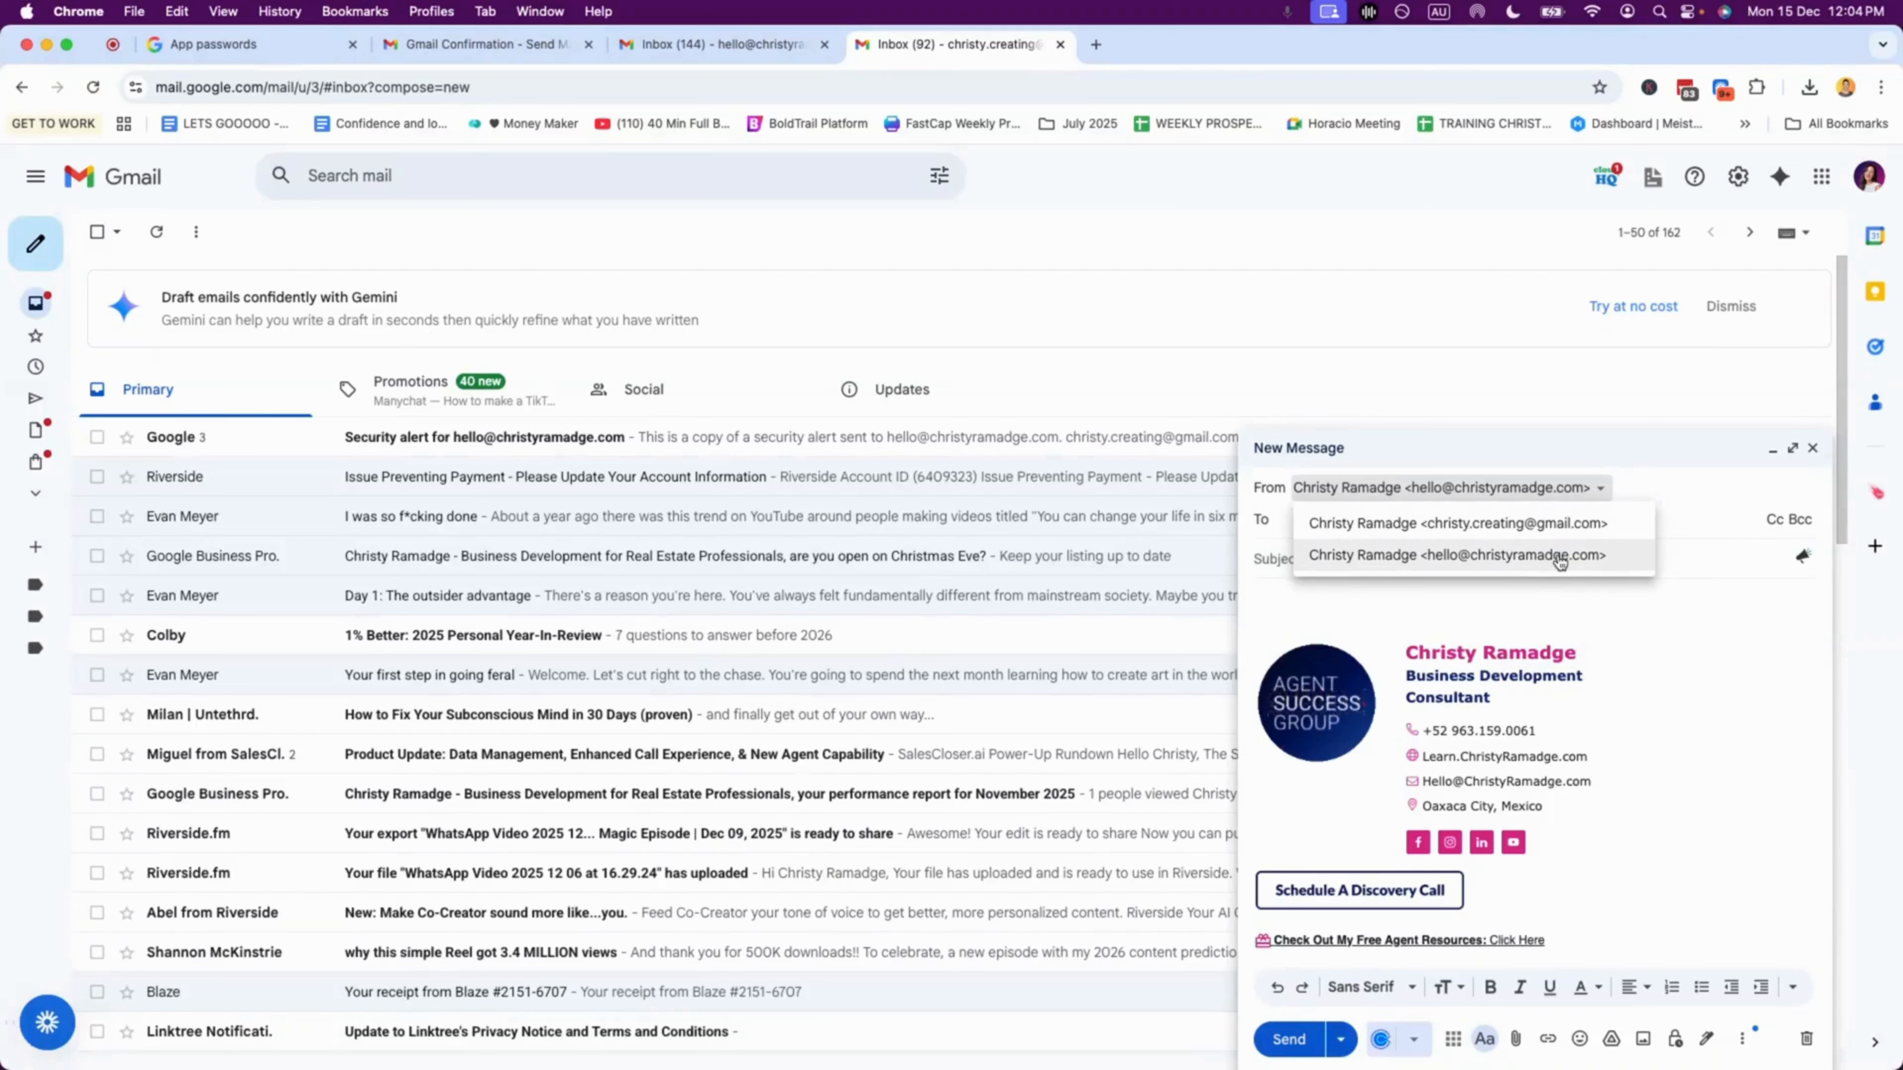
left_click(1502, 556)
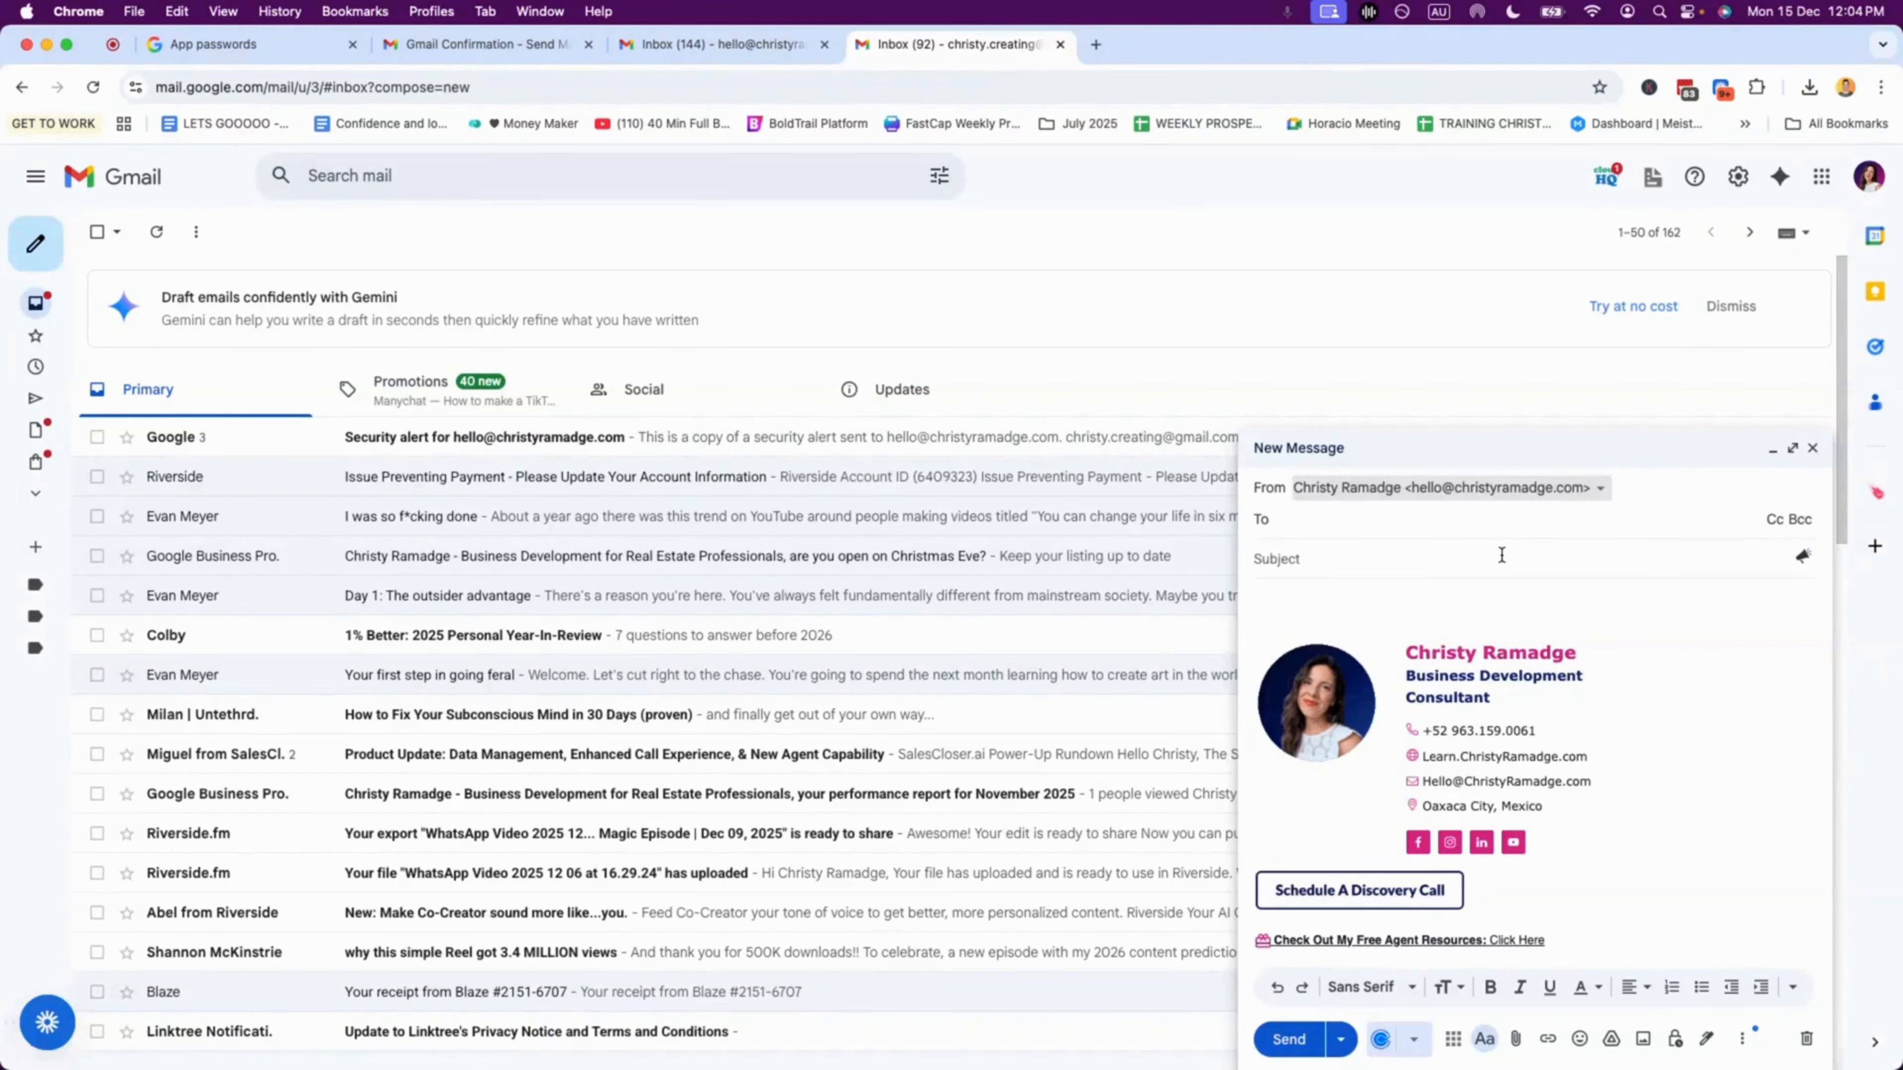
left_click(211, 45)
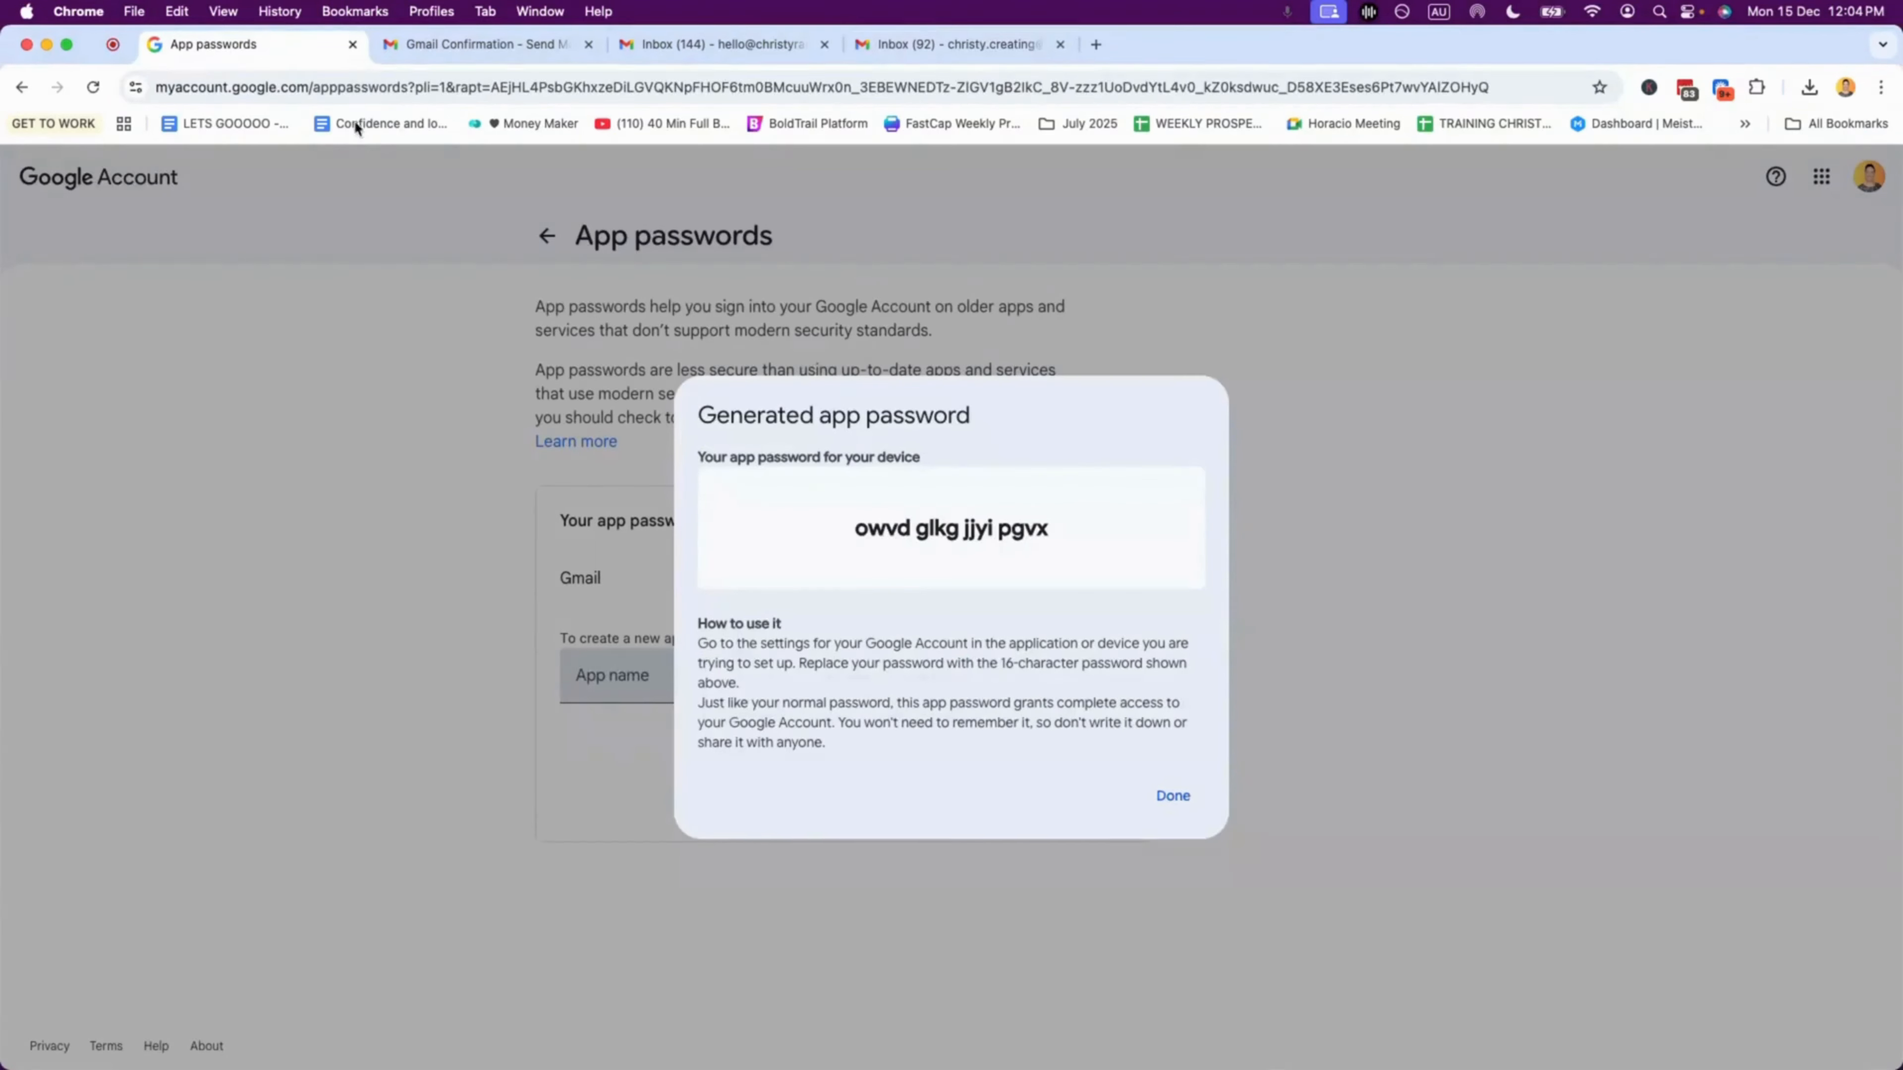
Step: Dismiss the generated app password and confirm 2-Step Verification lists 1 app password
left_click(1184, 800)
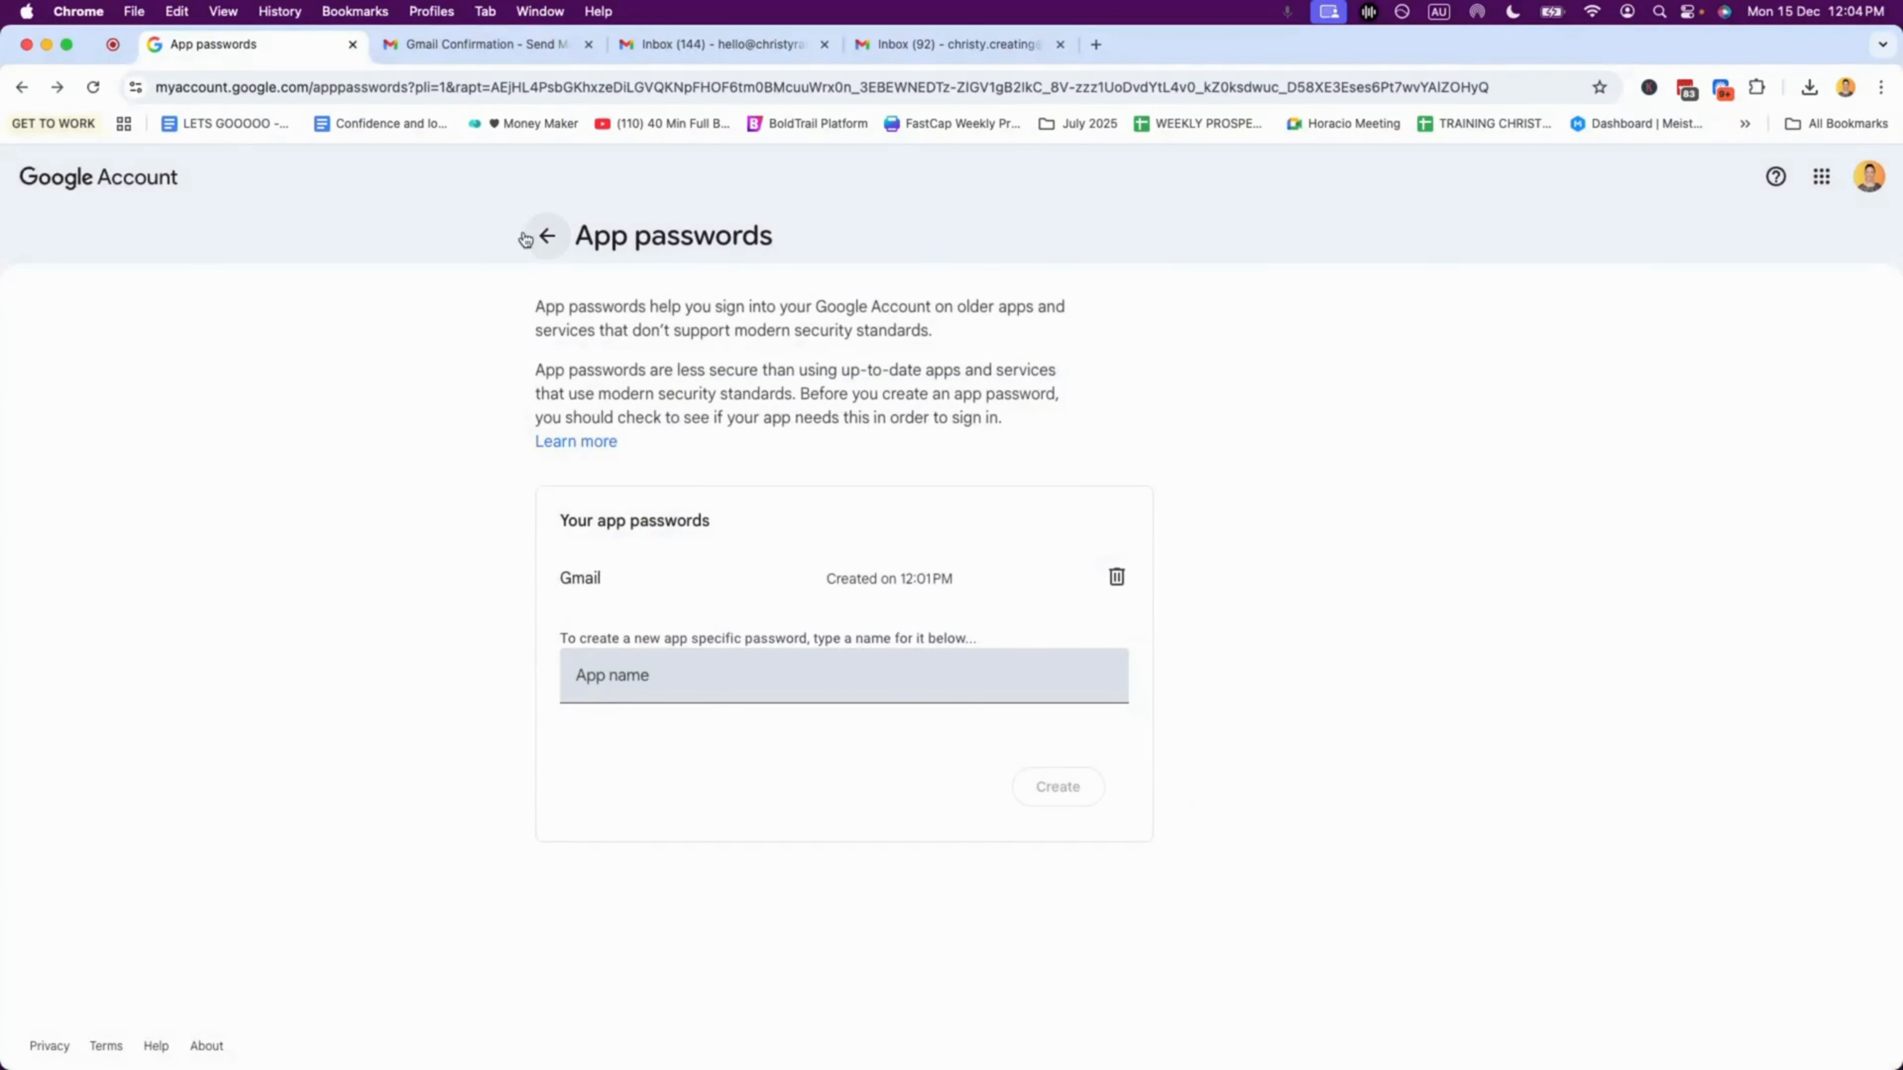
left_click(547, 237)
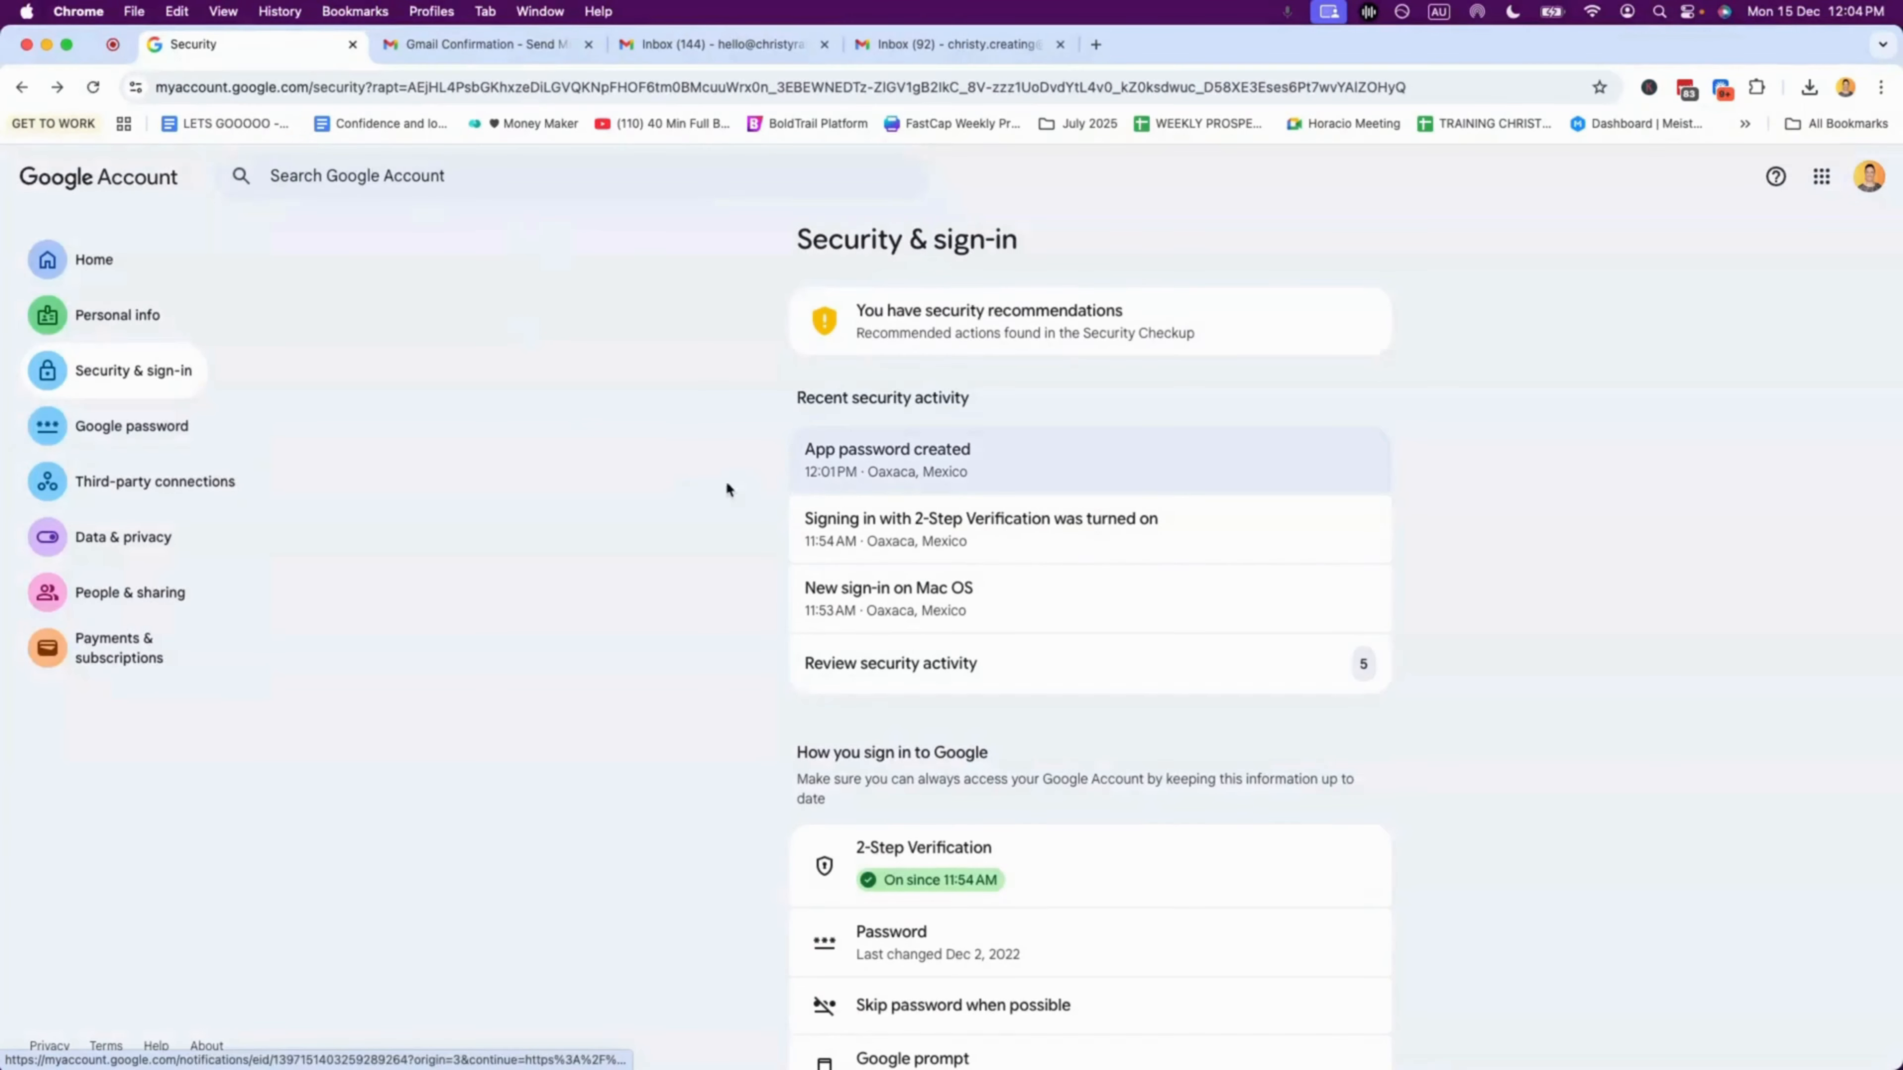
scroll(1105, 599, "down", 6)
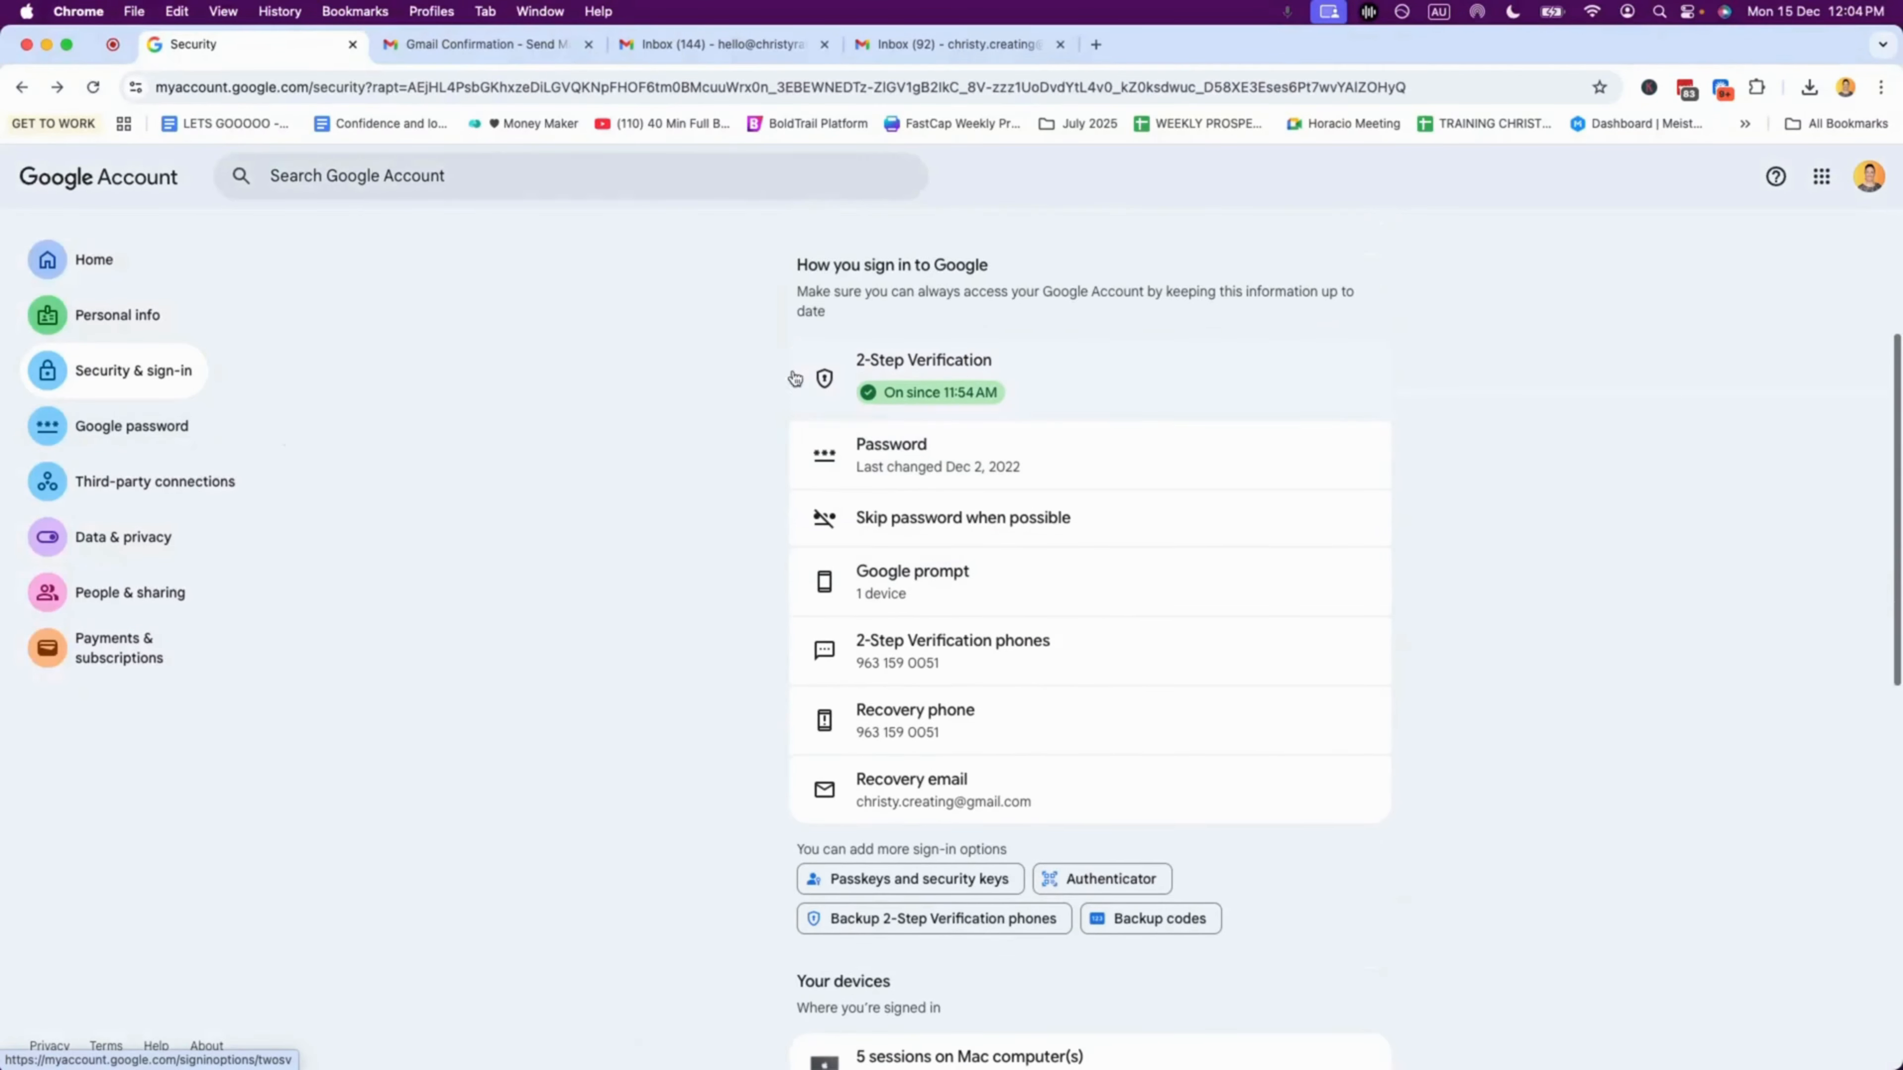
scroll(974, 398, "down", 2)
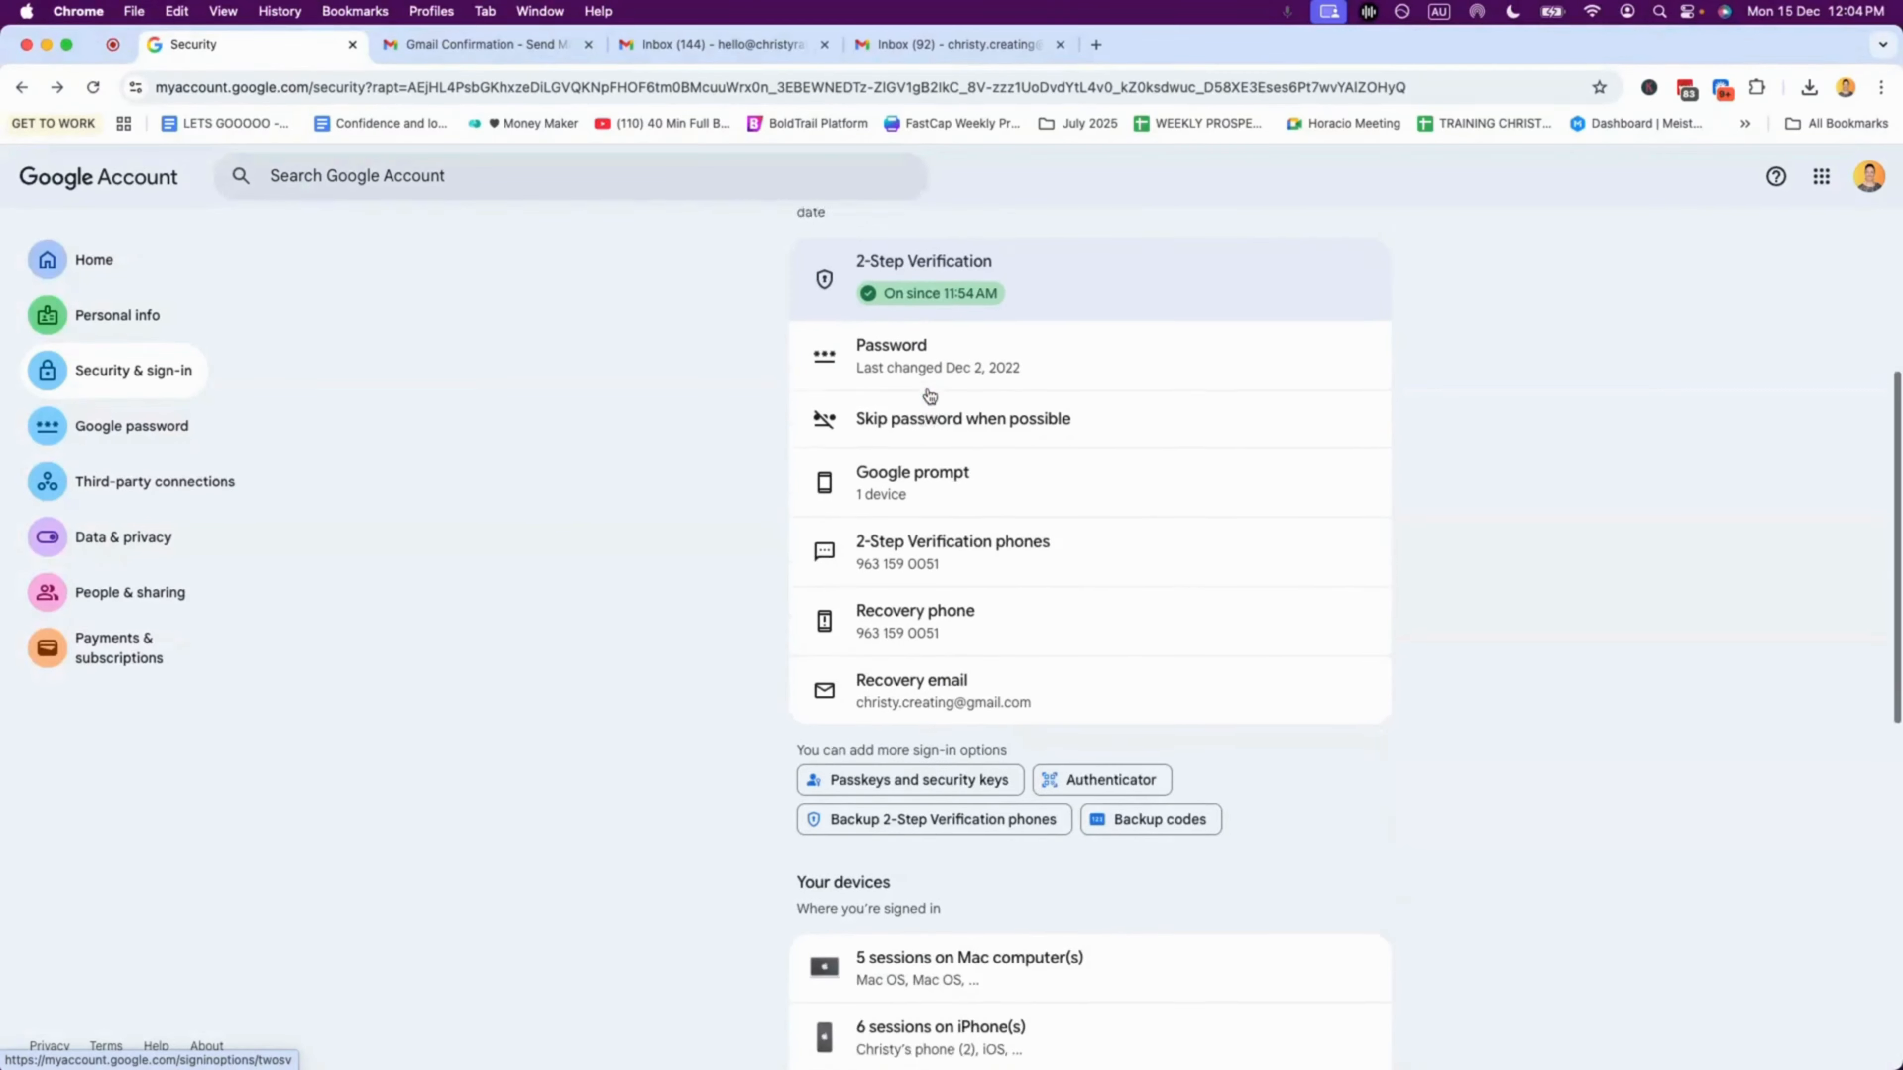
scroll(908, 439, "up", 3)
left_click(909, 439)
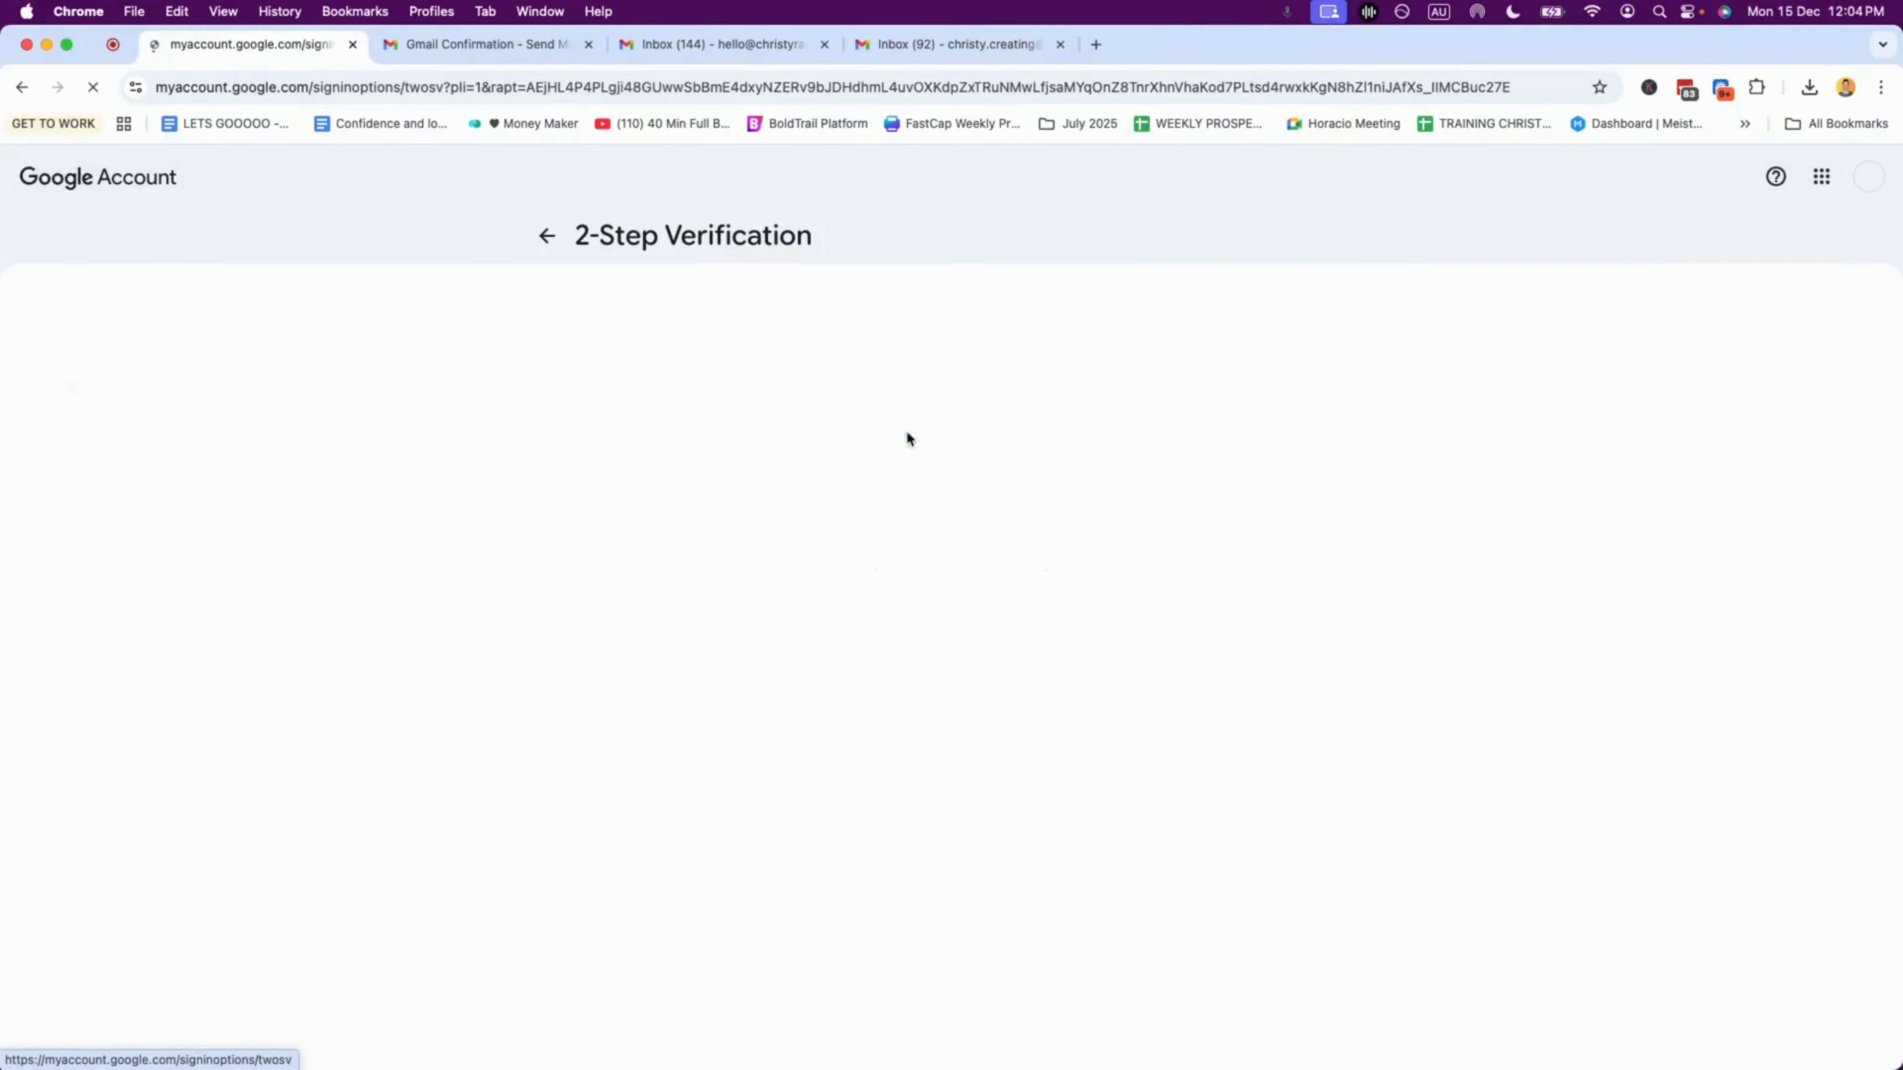
scroll(907, 431, "down", 4)
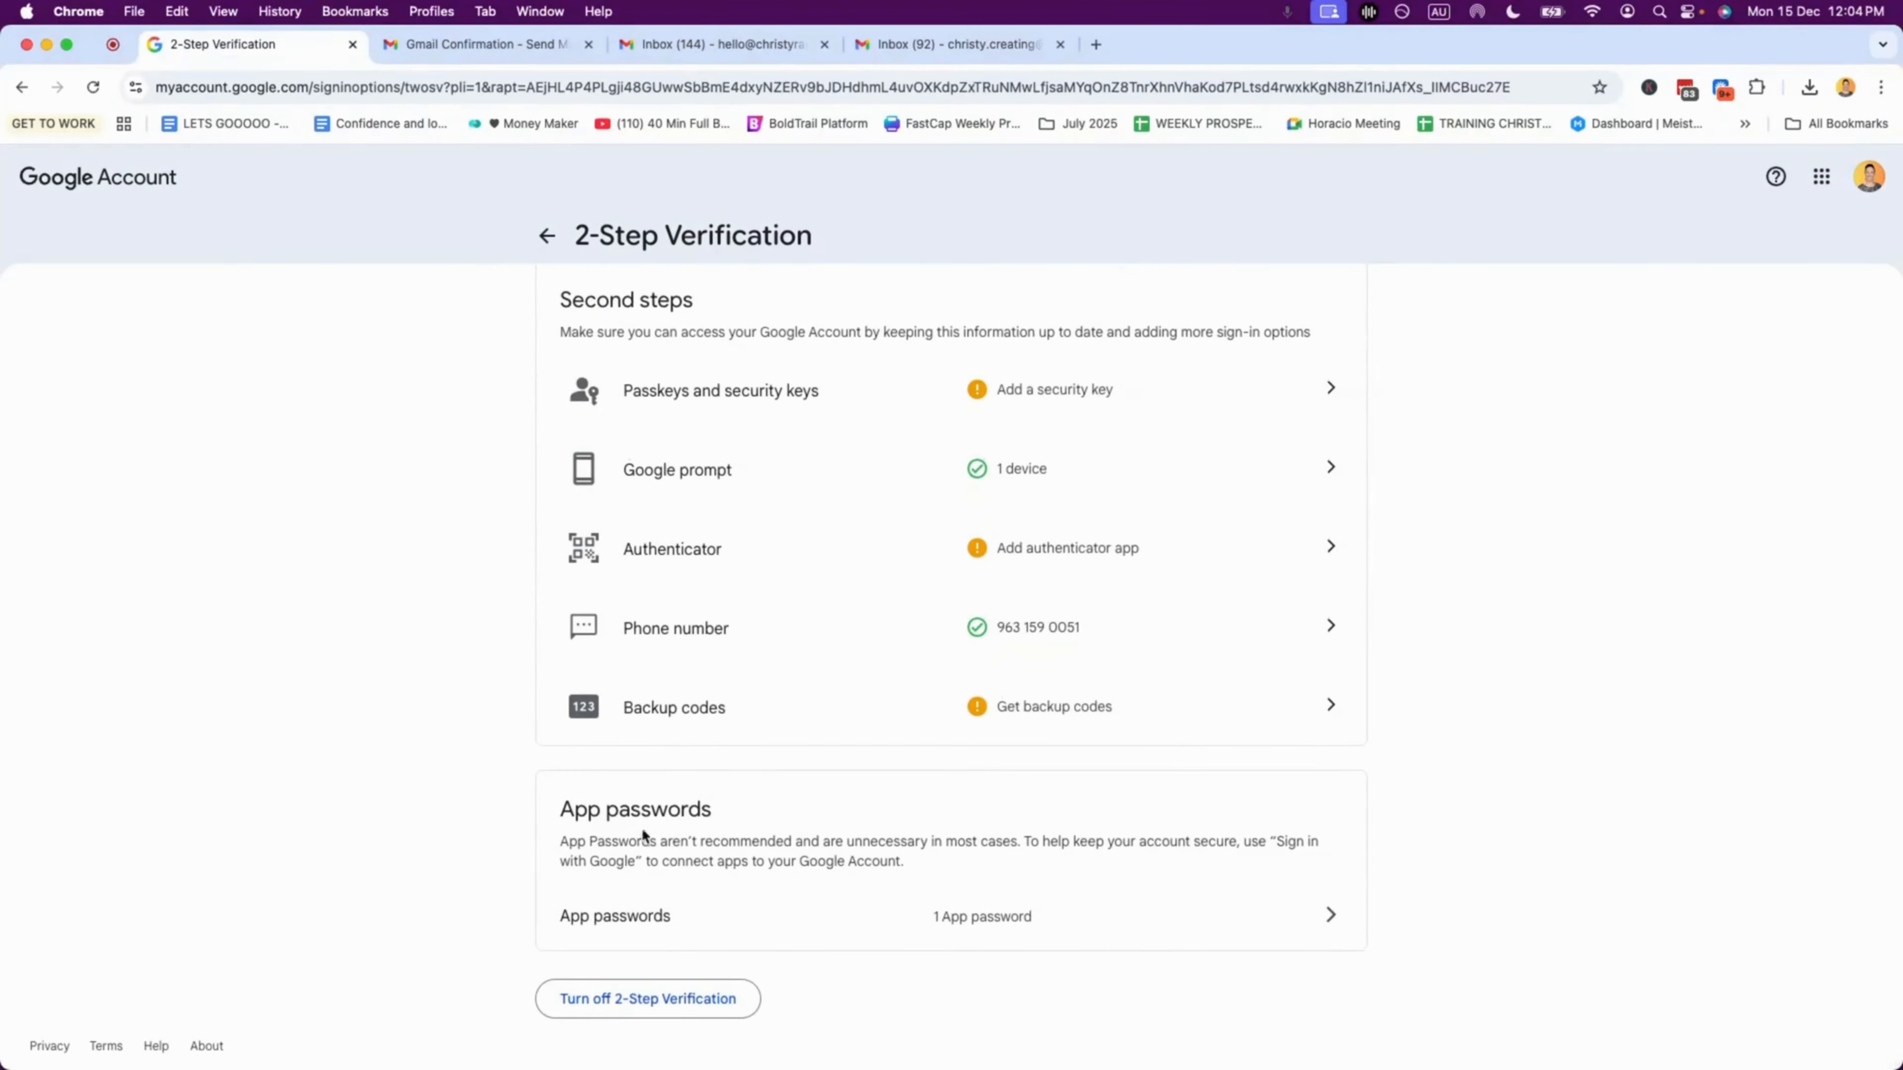